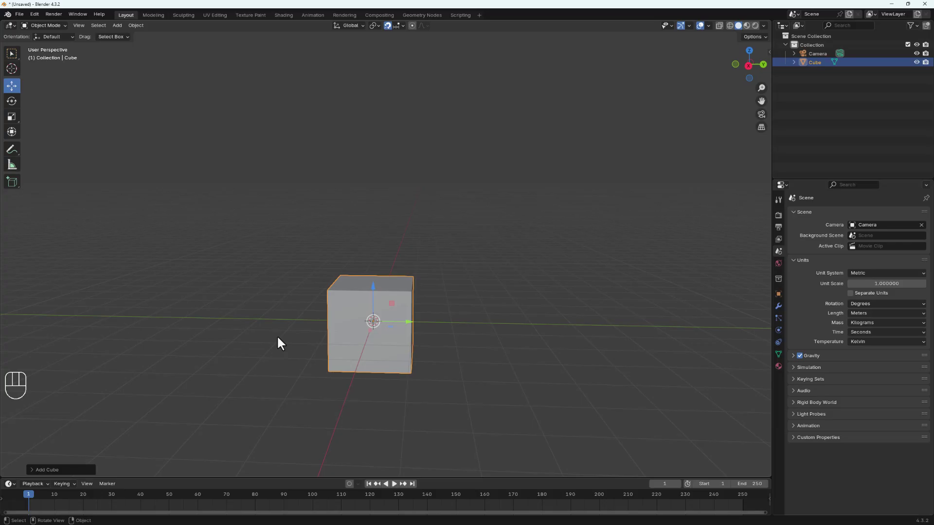
Try switching snapping on and off, and leave it turned off
{"action": "left_click", "coordinate": [403, 25]}
{"action": "left_click", "coordinate": [387, 25]}
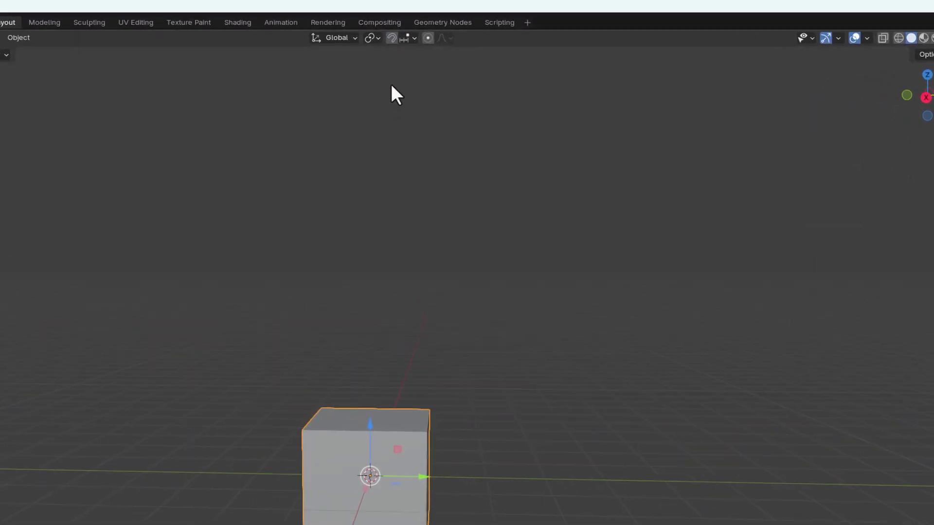
{"action": "left_click", "coordinate": [391, 46]}
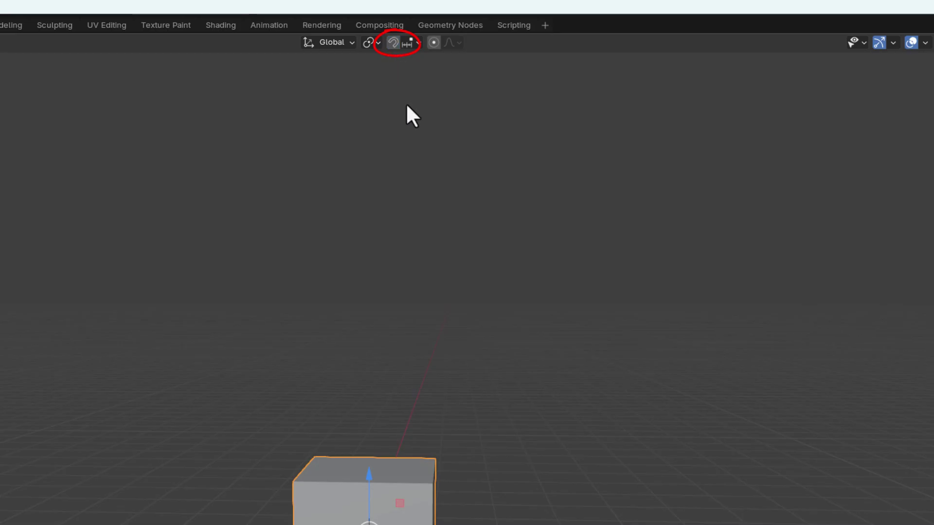
{"action": "key", "text": "shift+Tab"}
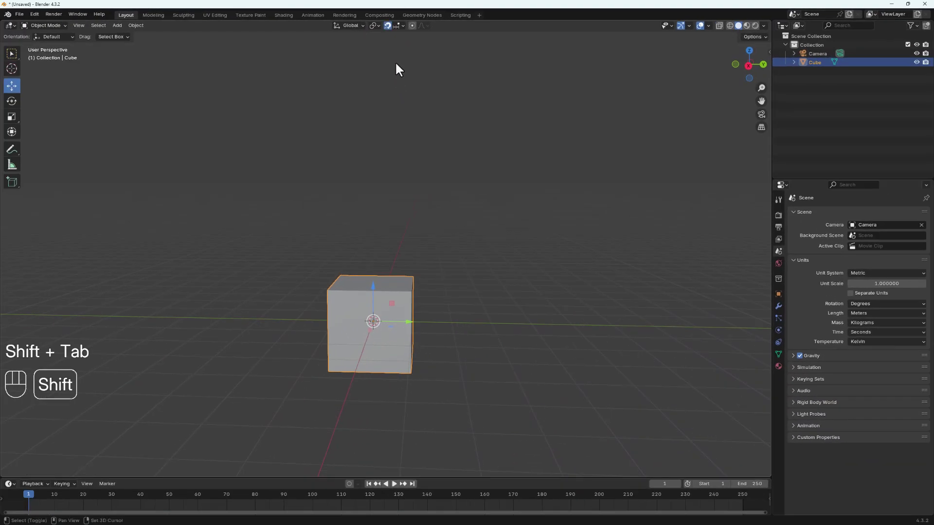
{"action": "key", "text": "shift+Tab"}
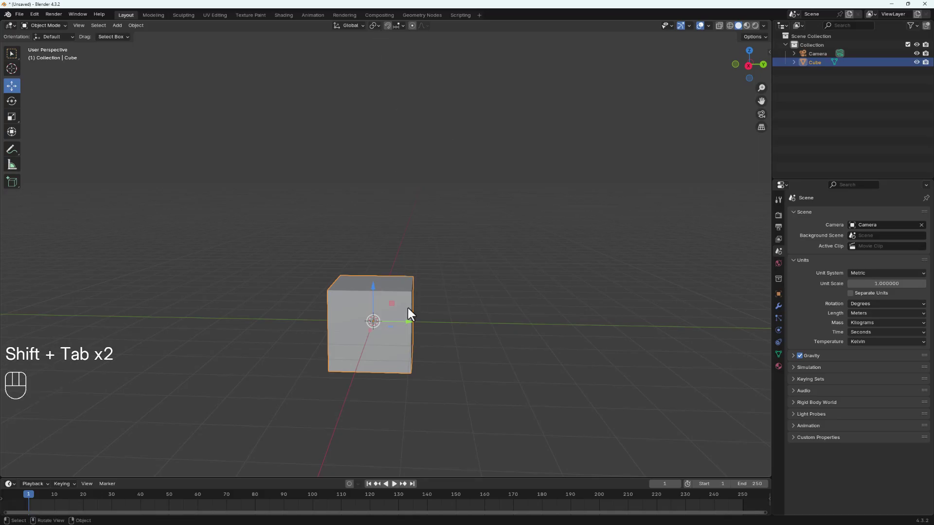
Move the cube slightly along the Y axis with snapping off
{"action": "middle_click_drag", "start_coordinate": [409, 334], "coordinate": [411, 323]}
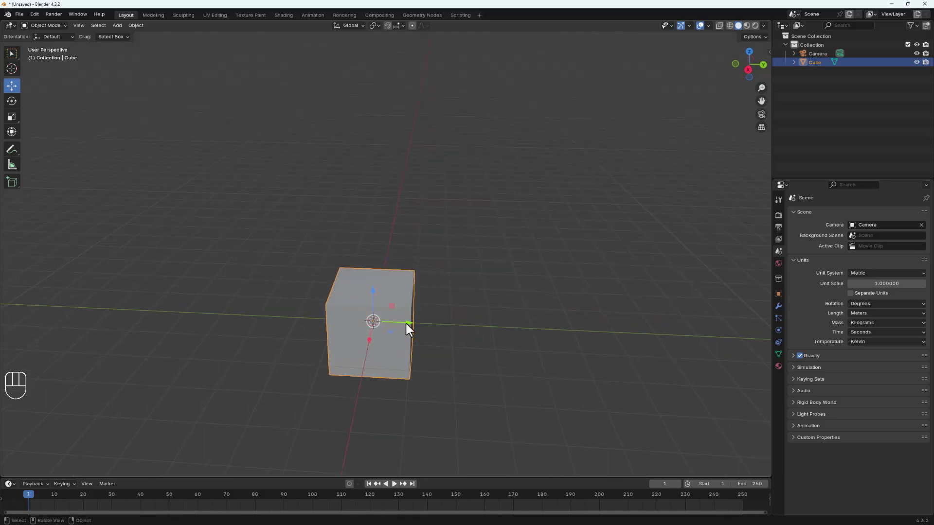
{"action": "mouse_move", "coordinate": [406, 326]}
{"action": "left_mouse_down"}
{"action": "mouse_move", "coordinate": [506, 326]}
{"action": "mouse_move", "coordinate": [408, 315]}
{"action": "left_mouse_up"}
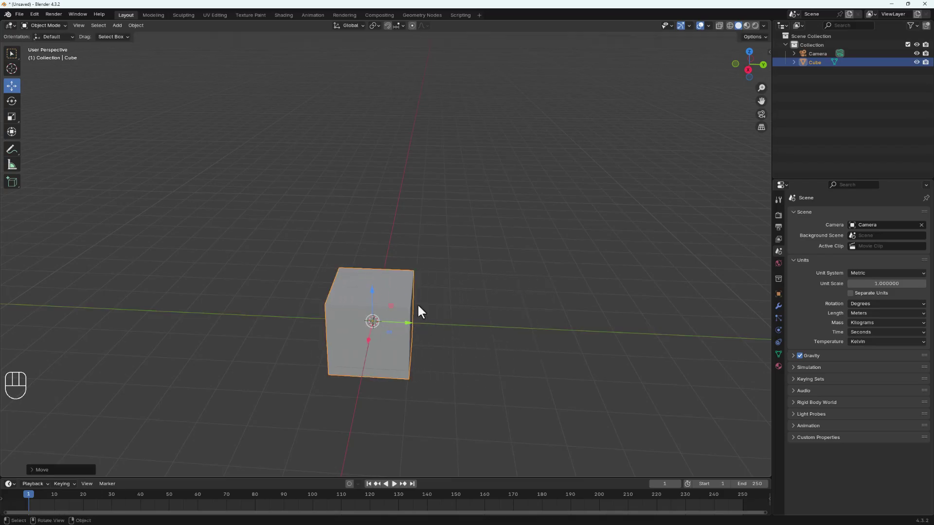
{"action": "middle_click_drag", "start_coordinate": [421, 374], "coordinate": [418, 336]}
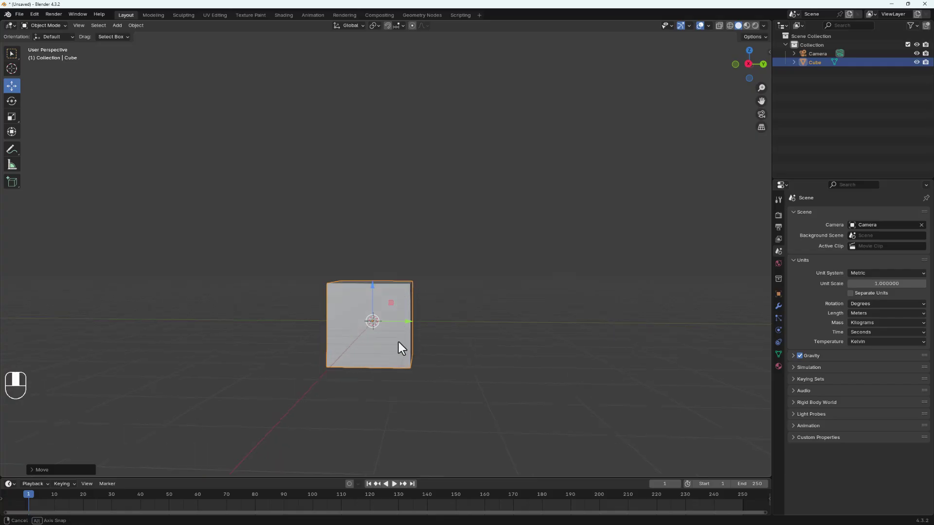
Duplicate the cube and place the copy by eye about 1.99 m along the Y axis, checking the seam between the cubes
{"action": "middle_click_drag", "start_coordinate": [398, 345], "coordinate": [423, 306]}
{"action": "key", "text": "shift+d"}
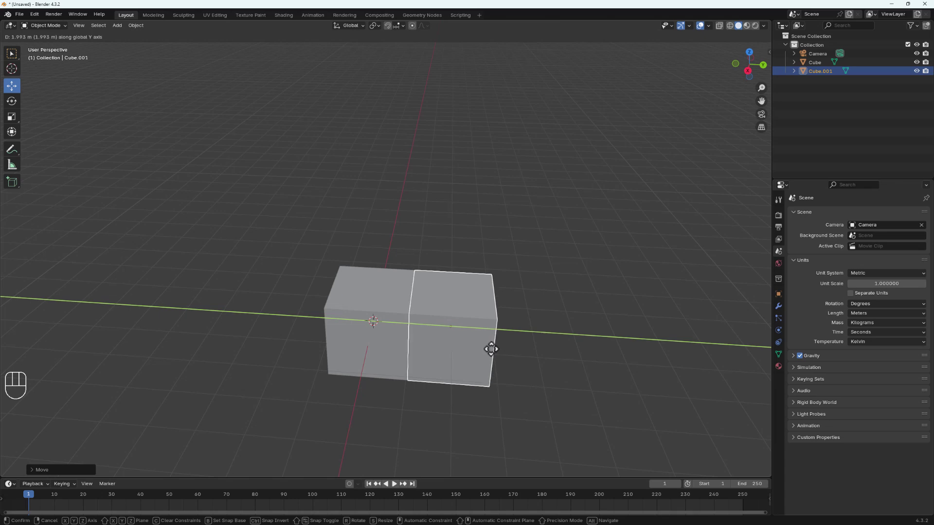
{"action": "left_click", "coordinate": [491, 348]}
{"action": "scroll", "coordinate": [410, 318], "scroll_direction": "up", "scroll_amount": 5}
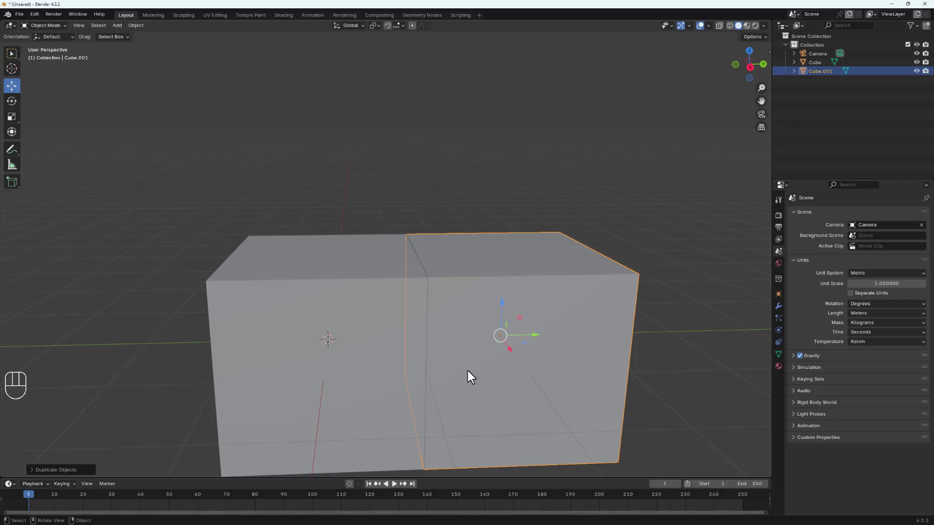
Delete the duplicated cube and turn snapping on
{"action": "key", "text": "x"}
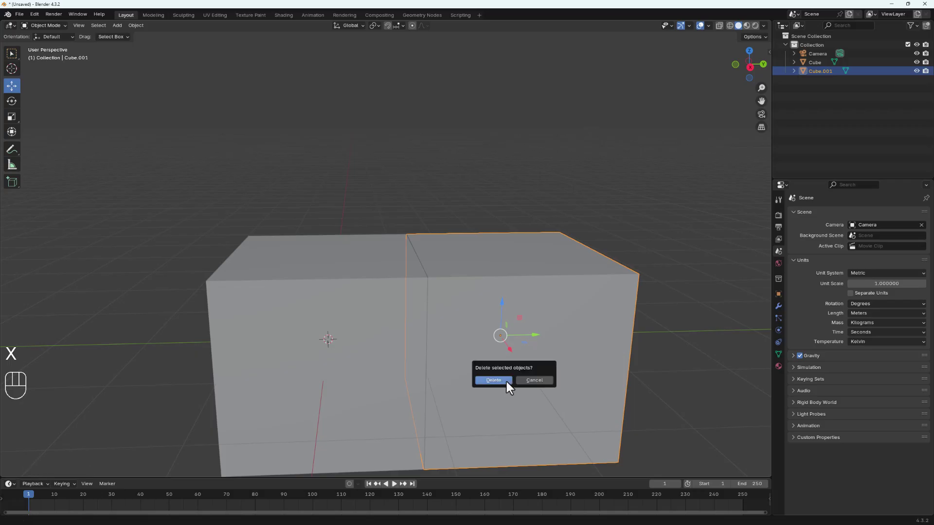
{"action": "left_click", "coordinate": [506, 384]}
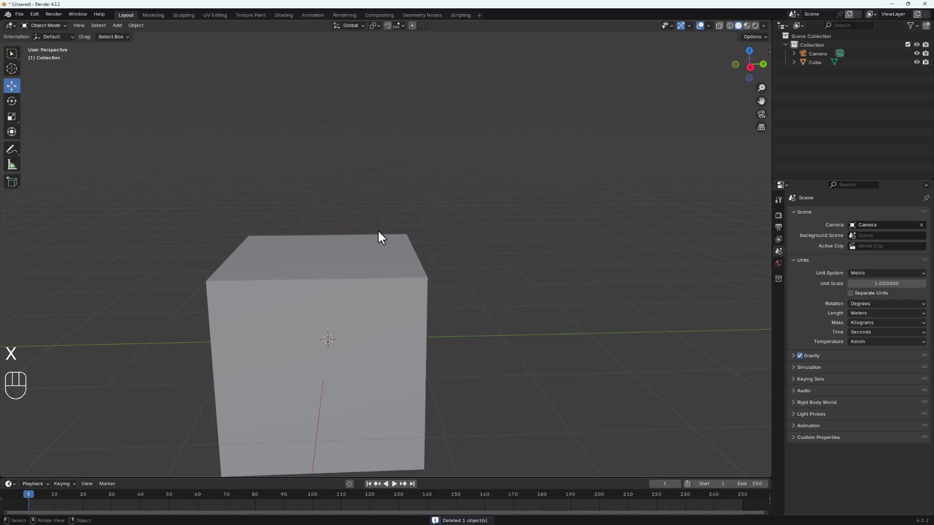
{"action": "key", "text": "shift+Tab"}
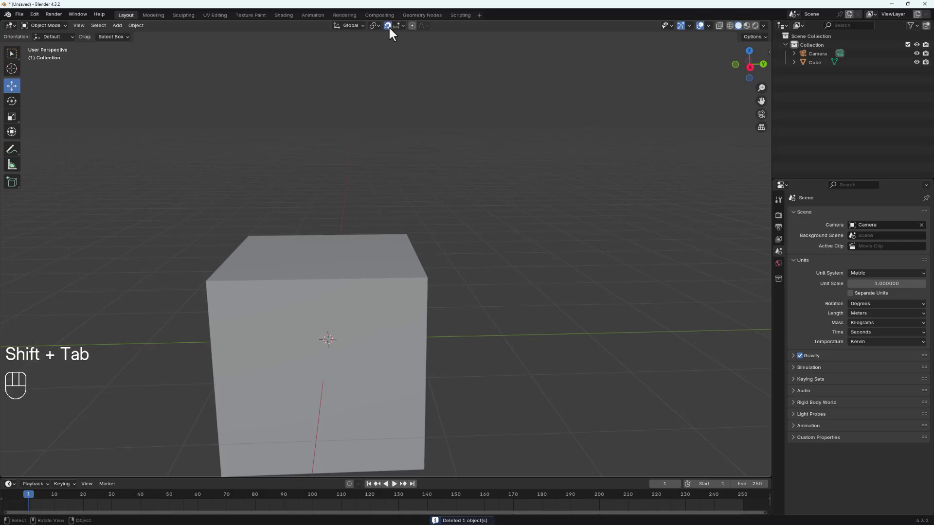
Duplicate the cube with snapping on and place the copy directly beside it along the Y axis
{"action": "left_click", "coordinate": [376, 343]}
{"action": "scroll", "coordinate": [378, 369], "scroll_direction": "down", "scroll_amount": 3}
{"action": "key", "text": "shift+d"}
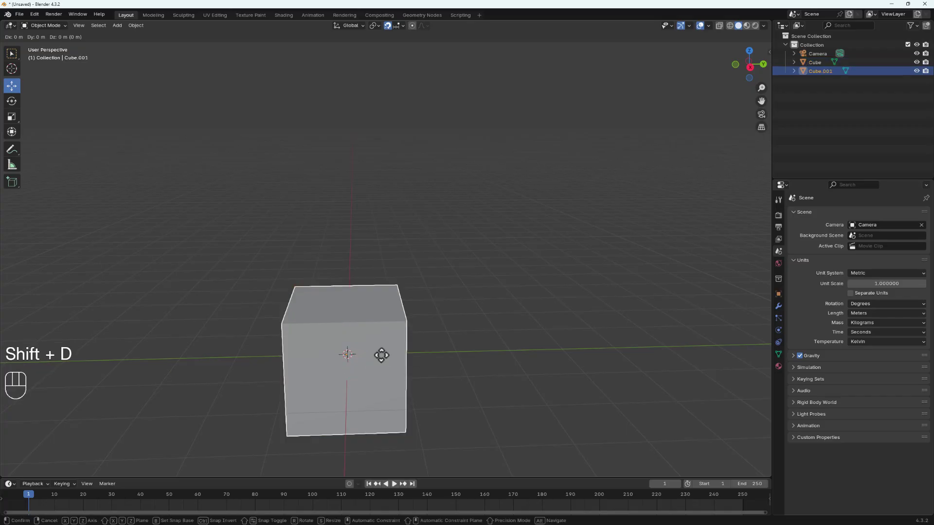
{"action": "left_click", "coordinate": [482, 361]}
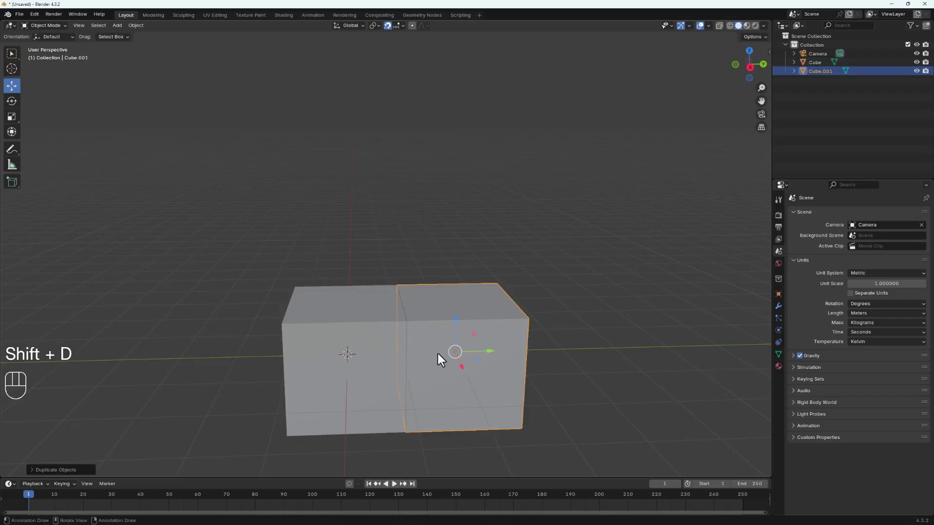
Move the copy along the Y axis in snapped increments and set it back against the first cube
{"action": "key", "text": "g"}
{"action": "key", "text": "y"}
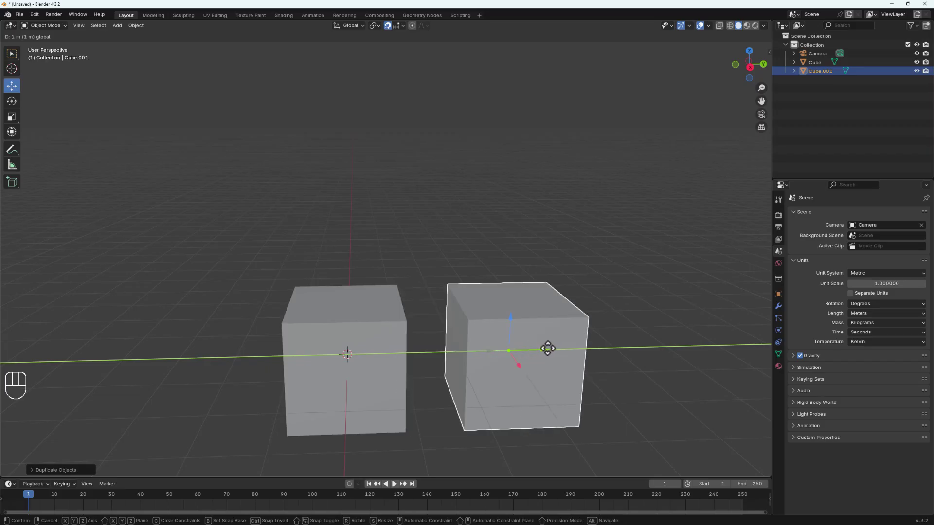
{"action": "left_click", "coordinate": [498, 345]}
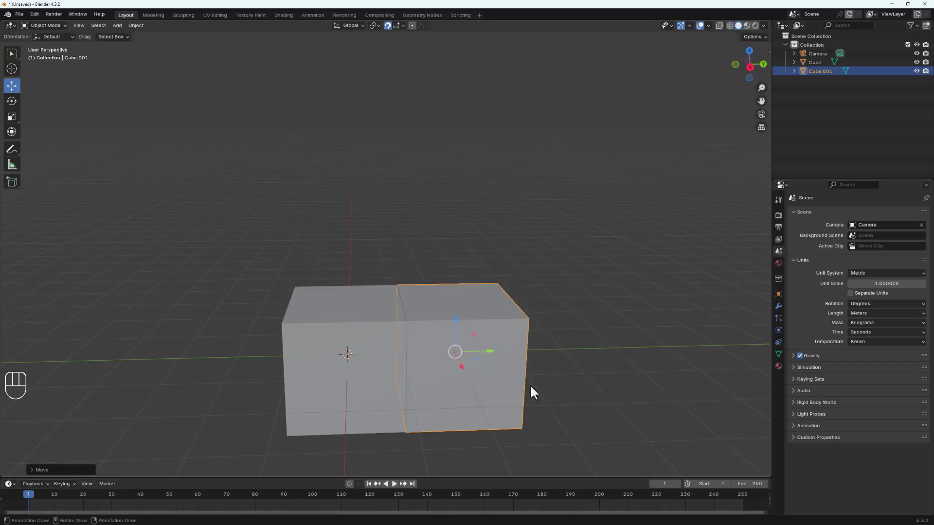
Delete the copied cube and review the available snap targets in the snapping options
{"action": "middle_click_drag", "start_coordinate": [506, 400], "coordinate": [494, 403]}
{"action": "key", "text": "x"}
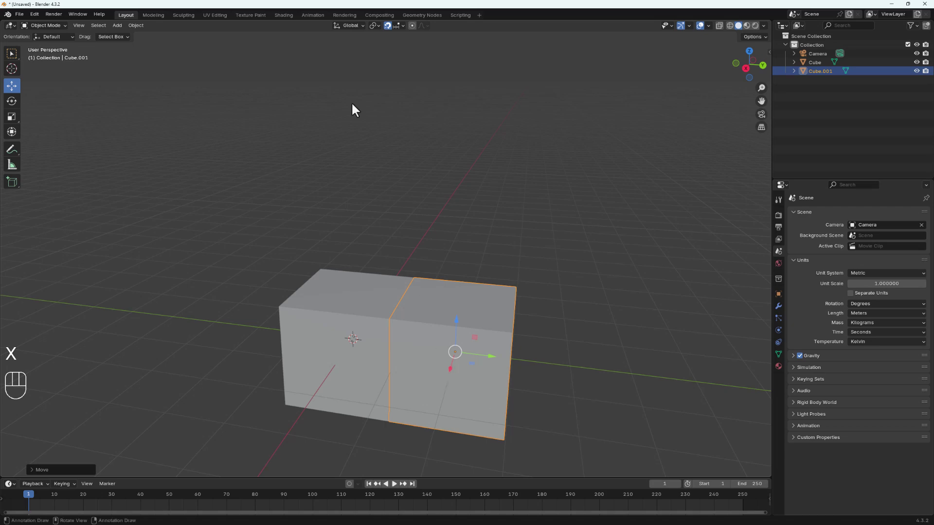
{"action": "key", "text": "x"}
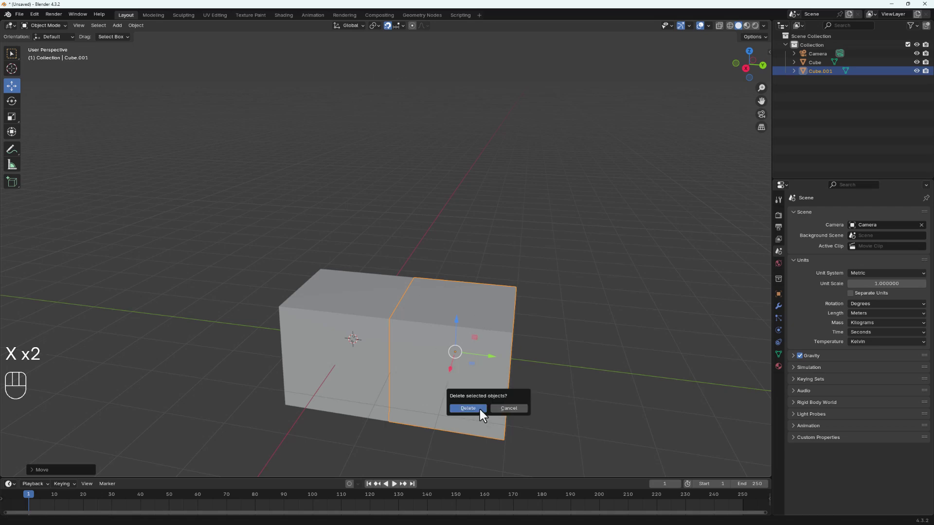
{"action": "left_click", "coordinate": [479, 409]}
{"action": "left_click", "coordinate": [403, 26]}
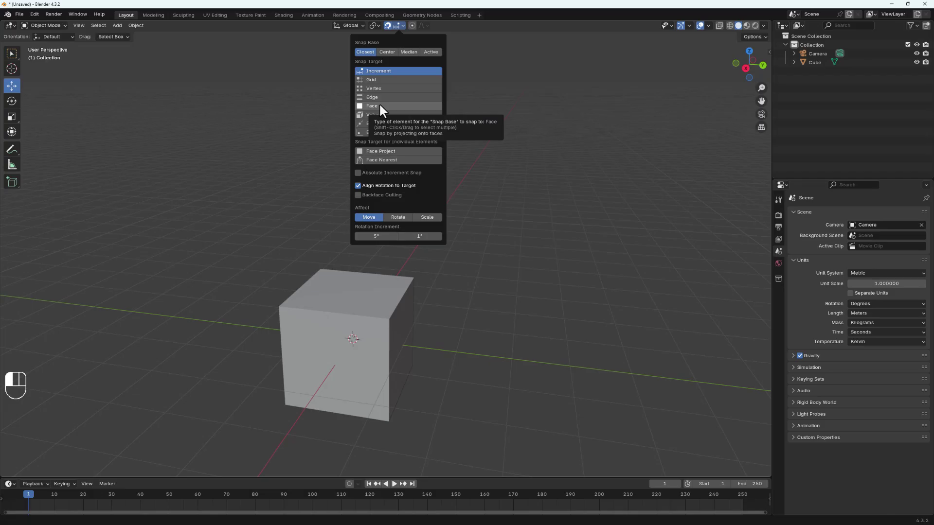
Try moving the remaining cube along the Y axis in snapped increments, then place it back at the world origin
{"action": "left_click", "coordinate": [394, 352]}
{"action": "key", "text": "g"}
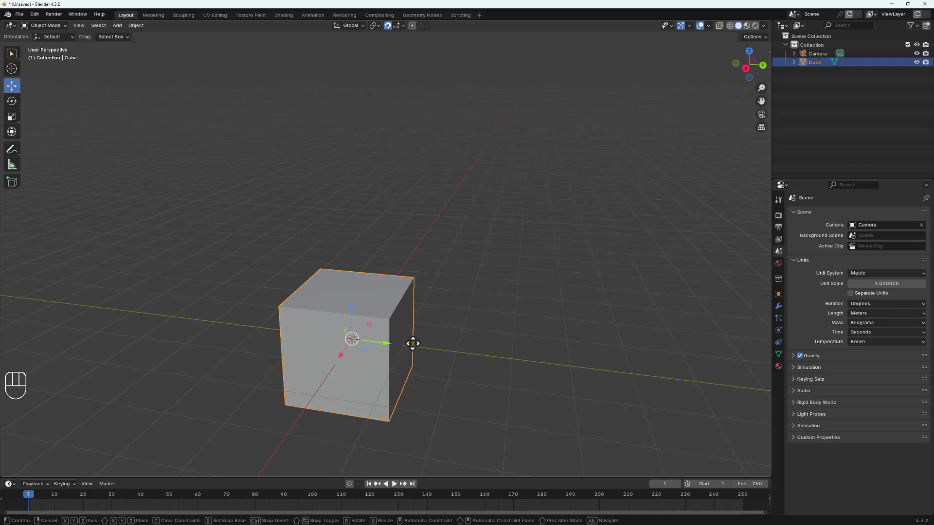
{"action": "key", "text": "y"}
{"action": "key", "text": "2"}
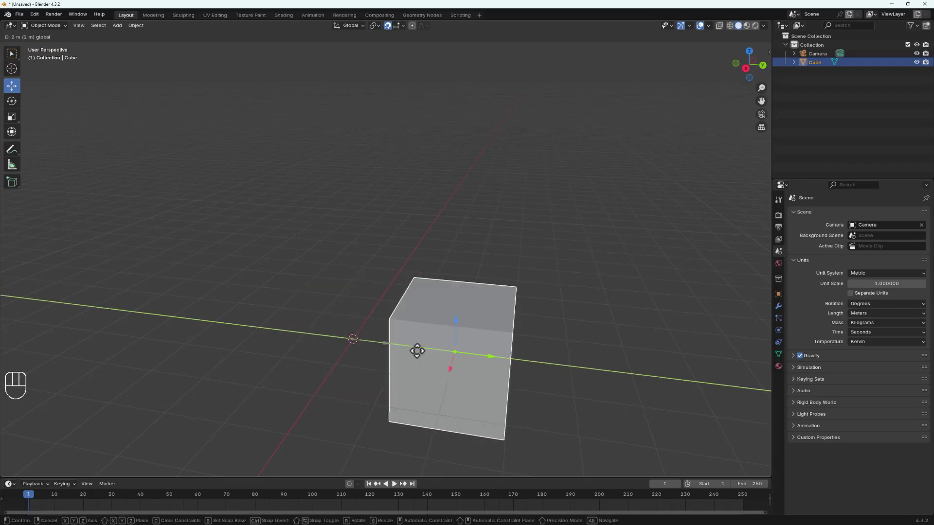
{"action": "key", "text": "BackSpace"}
{"action": "left_click", "coordinate": [375, 363]}
Try to rotate the cube freely about the global Z axis while only Move is affected by snapping
{"action": "middle_click_drag", "start_coordinate": [376, 363], "coordinate": [400, 300], "text": "shift"}
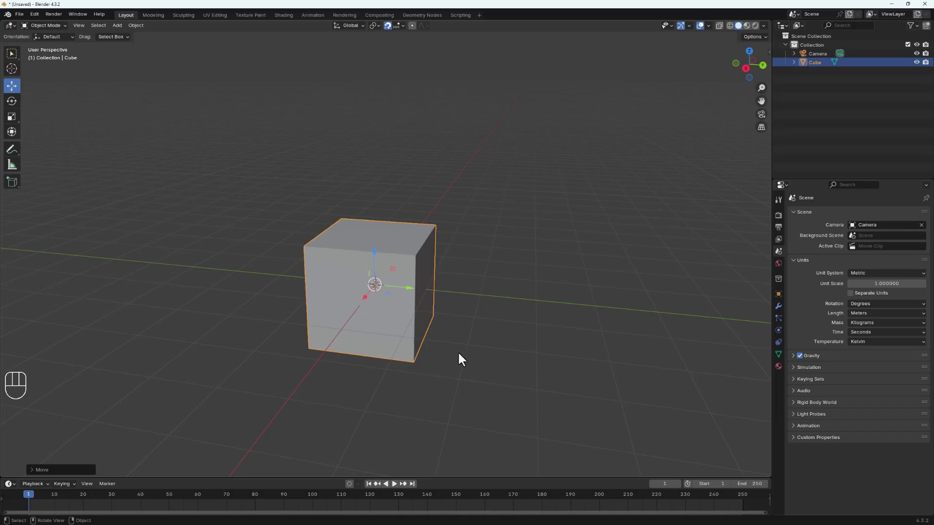
{"action": "key", "text": "r"}
{"action": "key", "text": "z"}
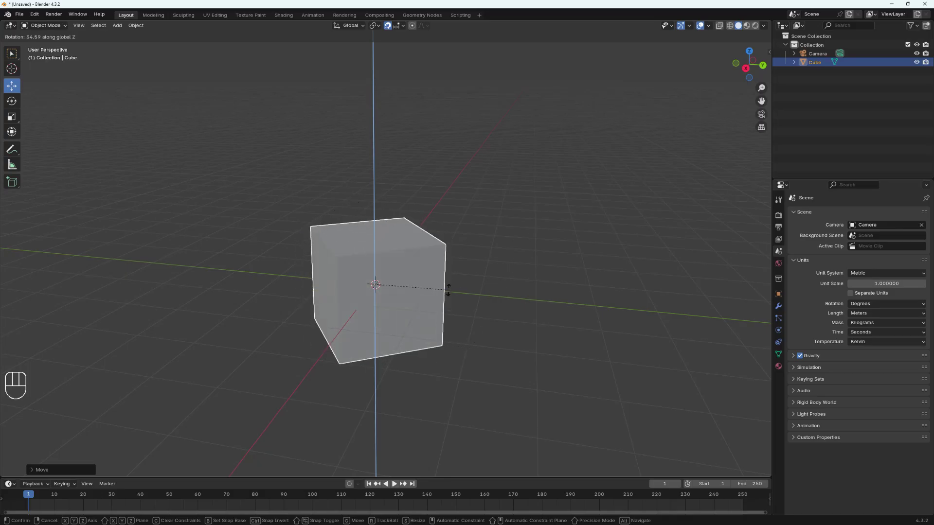
{"action": "right_click", "coordinate": [448, 289]}
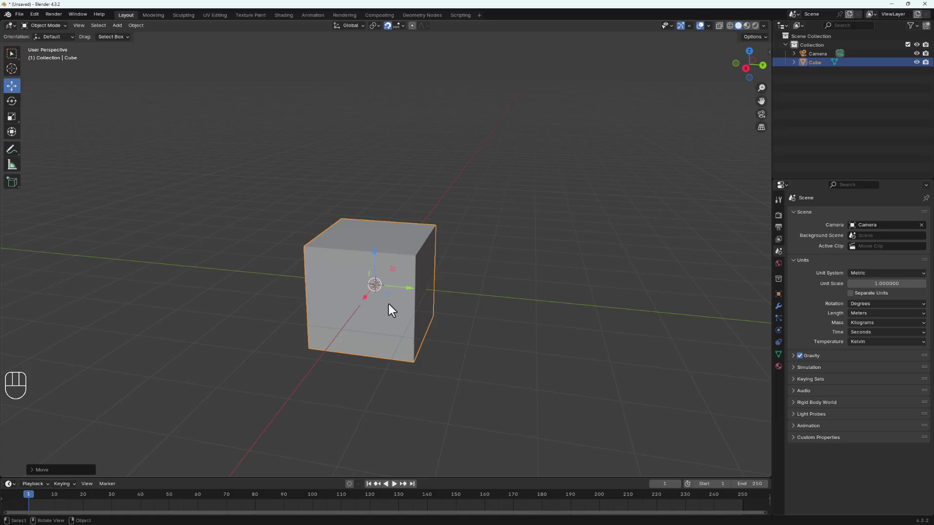
Enable snapping for Rotate as well as Move, and try rotating the cube about the global Z axis in 5° increments
{"action": "left_click", "coordinate": [402, 25]}
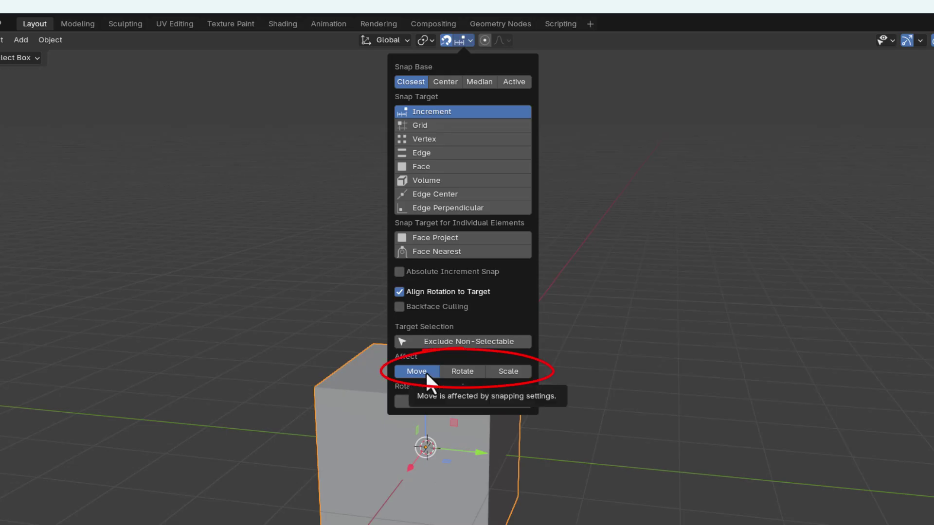
{"action": "left_click", "coordinate": [461, 372], "text": "shift"}
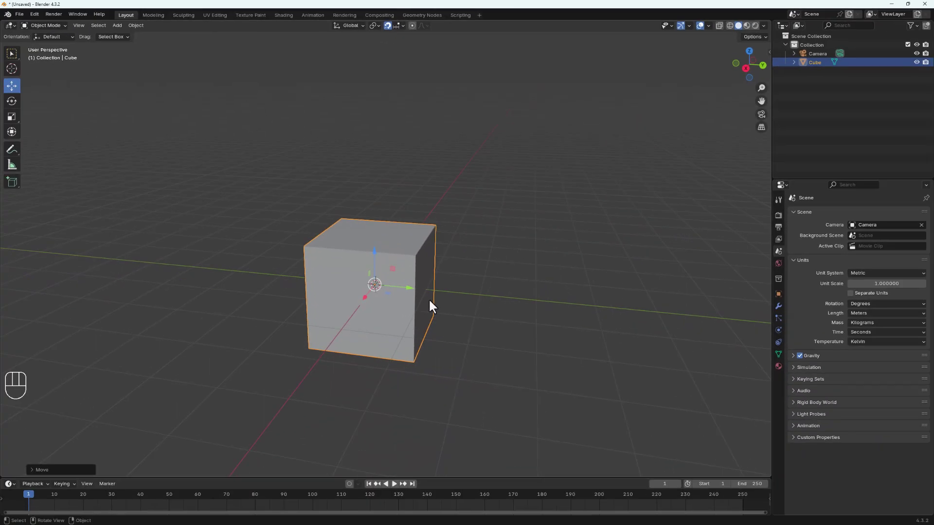
{"action": "key", "text": "r"}
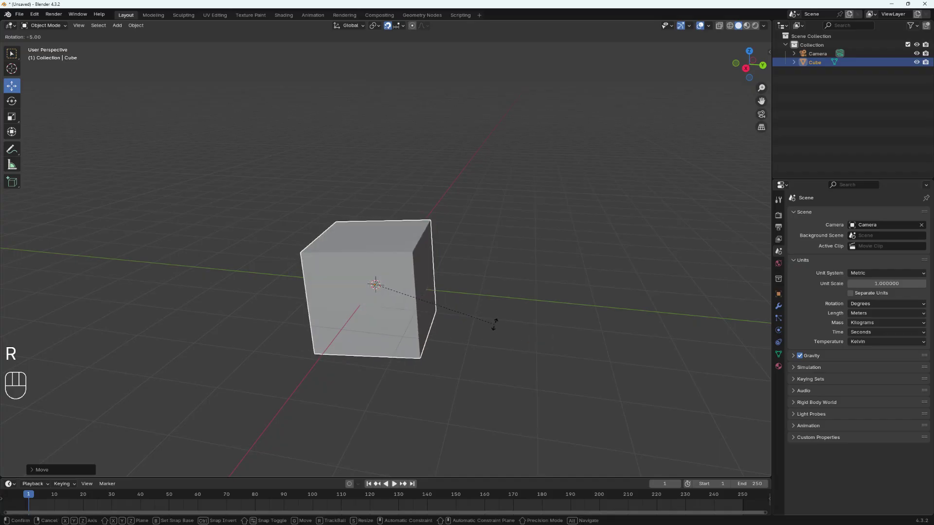
{"action": "key", "text": "z"}
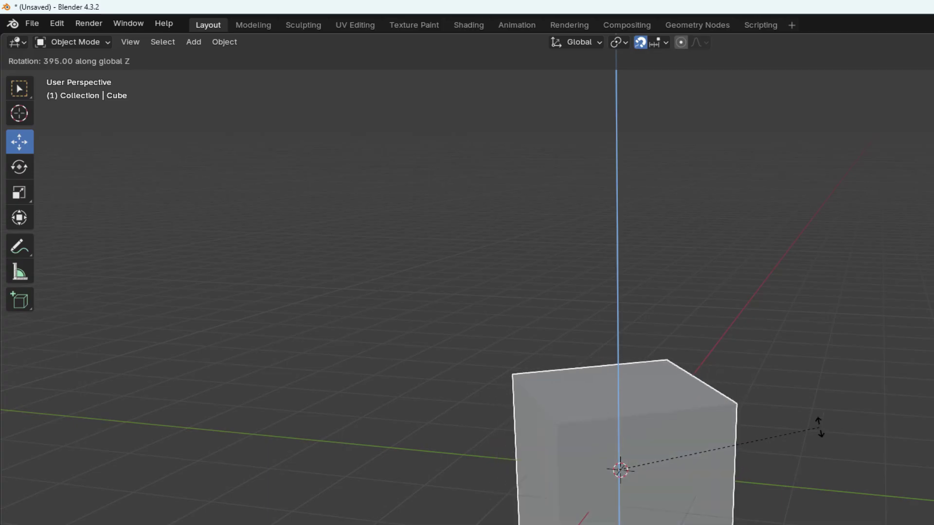
{"action": "key", "text": "Escape"}
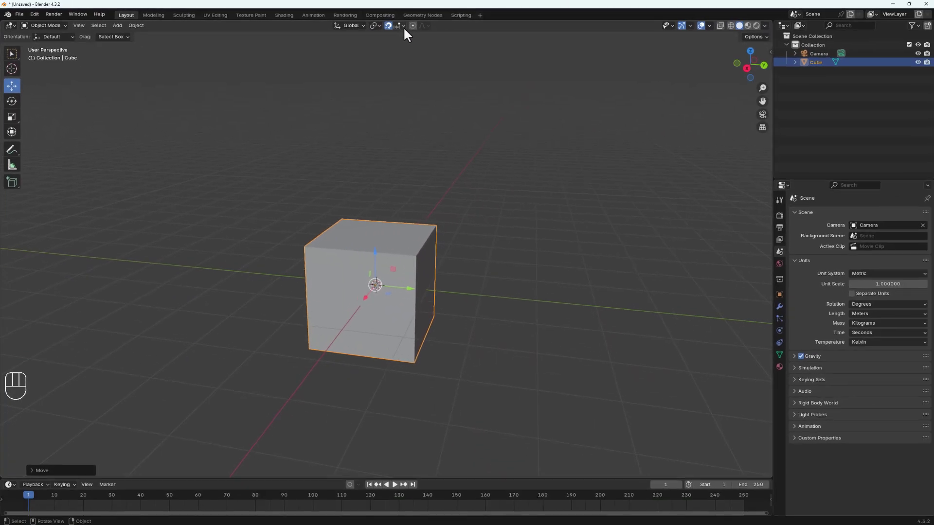
Review the snapping options again and try moving the cube 2 m along Y with increment snapping
{"action": "left_click", "coordinate": [403, 25]}
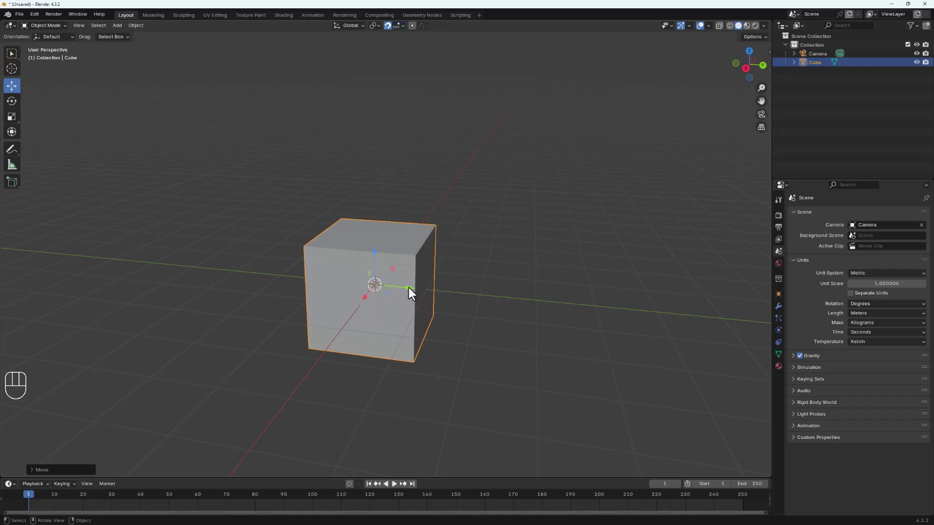
{"action": "key", "text": "g"}
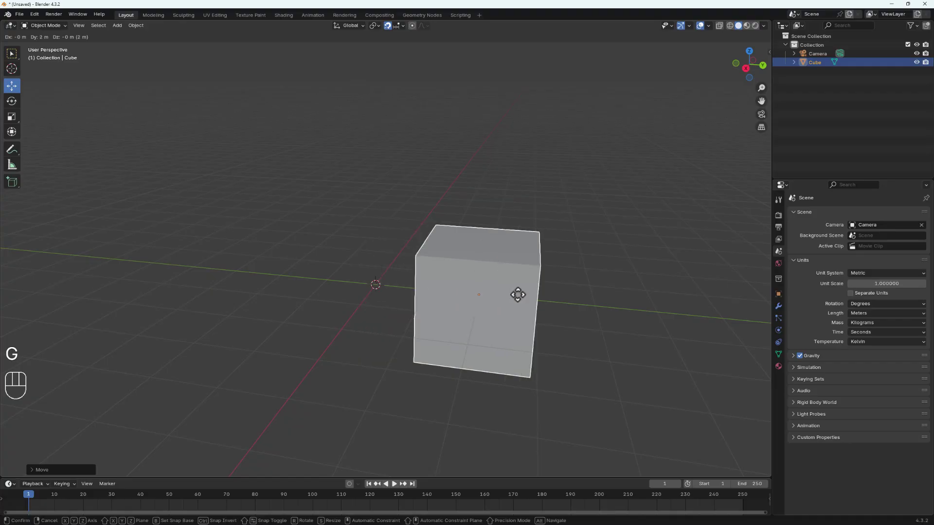
{"action": "right_click", "coordinate": [411, 287]}
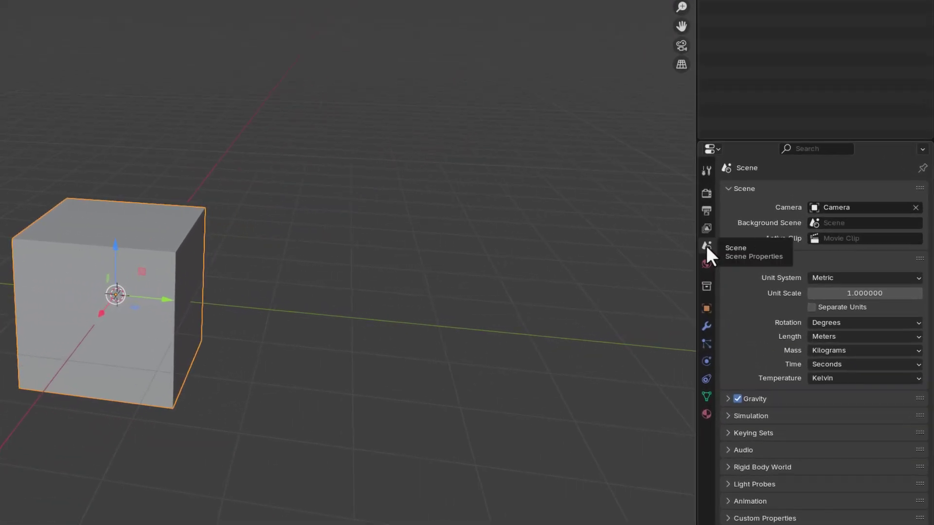
Set the scene's unit scale to 5 and move the cube a short snapped distance along the Y axis
{"action": "left_click", "coordinate": [852, 294]}
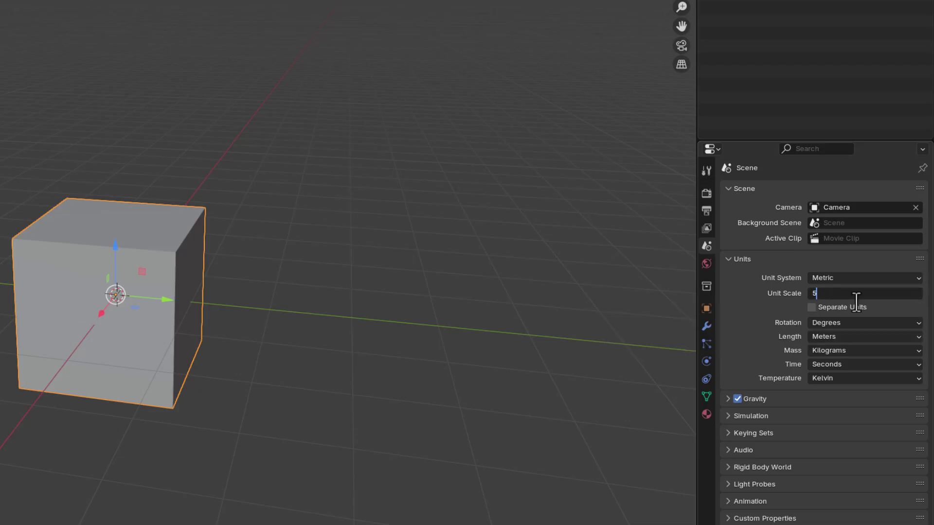
{"action": "key", "text": "Return"}
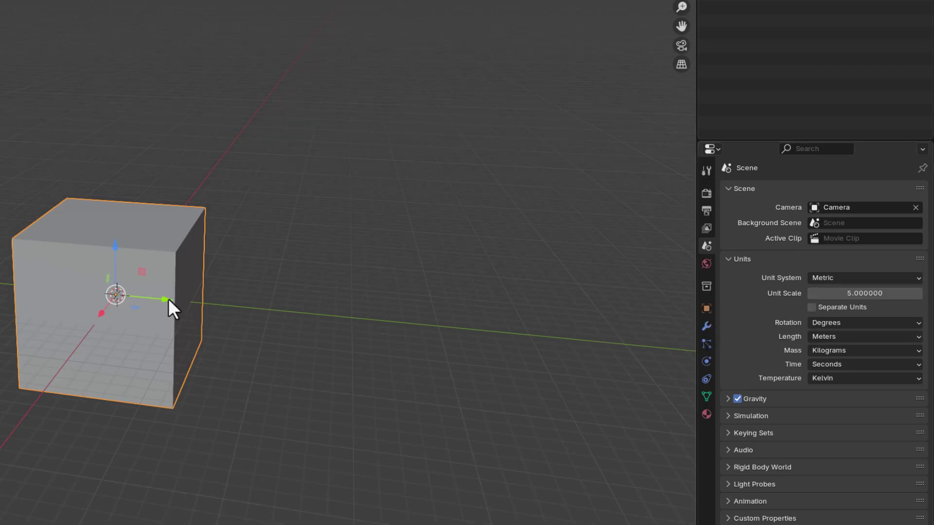
{"action": "left_click_drag", "start_coordinate": [169, 299], "coordinate": [208, 302]}
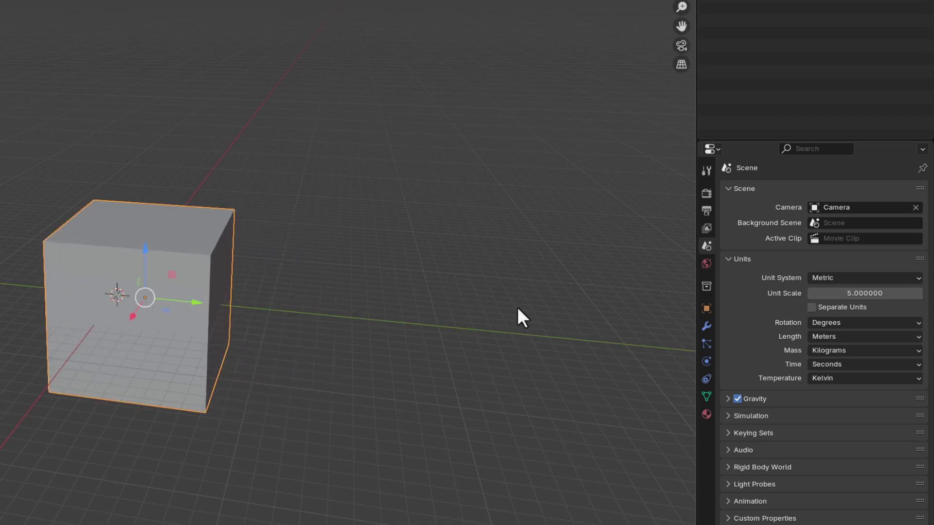
Set the scene's unit scale to 1 and try moving the cube along the Y axis
{"action": "left_click", "coordinate": [858, 293]}
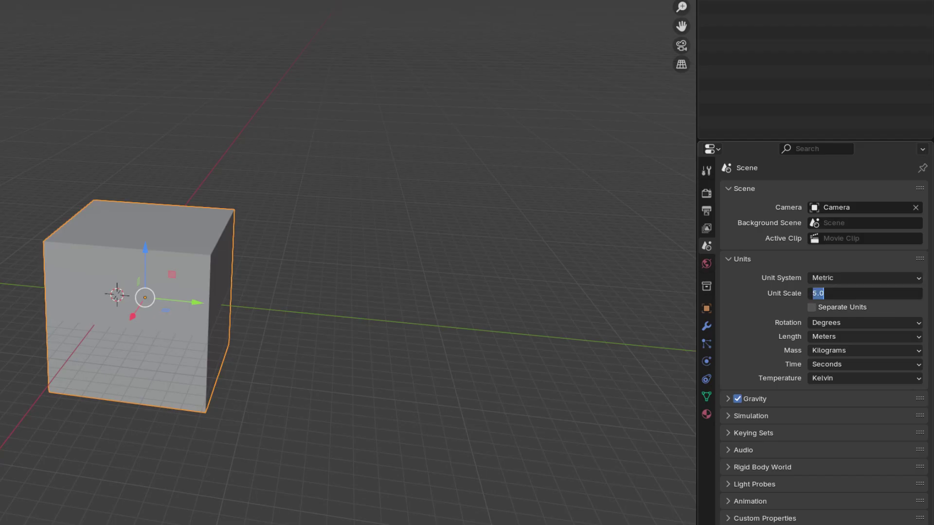
{"action": "key", "text": "Return"}
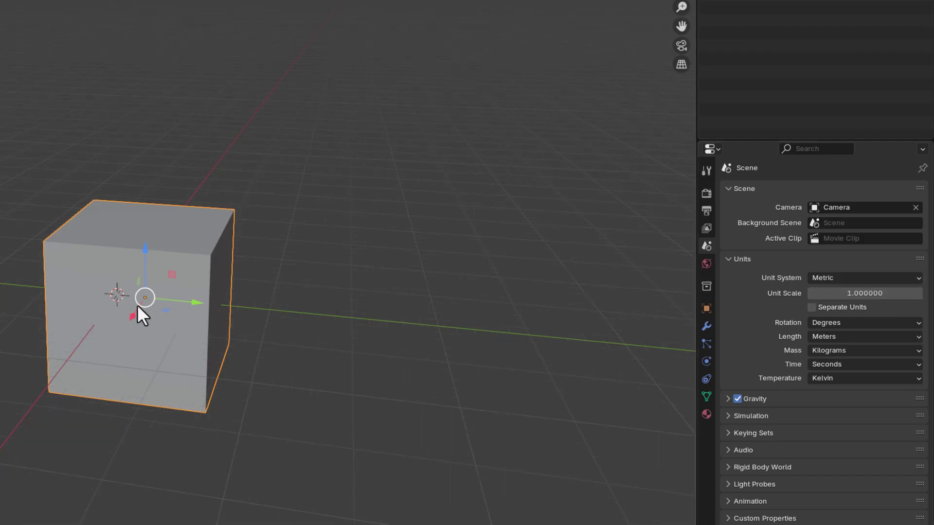
{"action": "left_click_drag", "start_coordinate": [194, 305], "coordinate": [173, 338]}
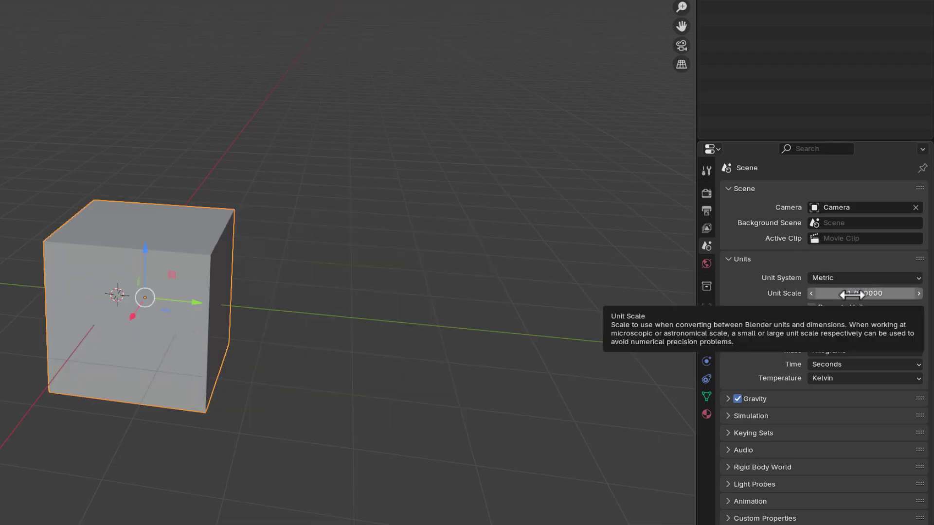
Enter Edit Mode and try moving the cube's upper front corner vertex 1 m along Y with increment snapping
{"action": "left_click", "coordinate": [156, 1]}
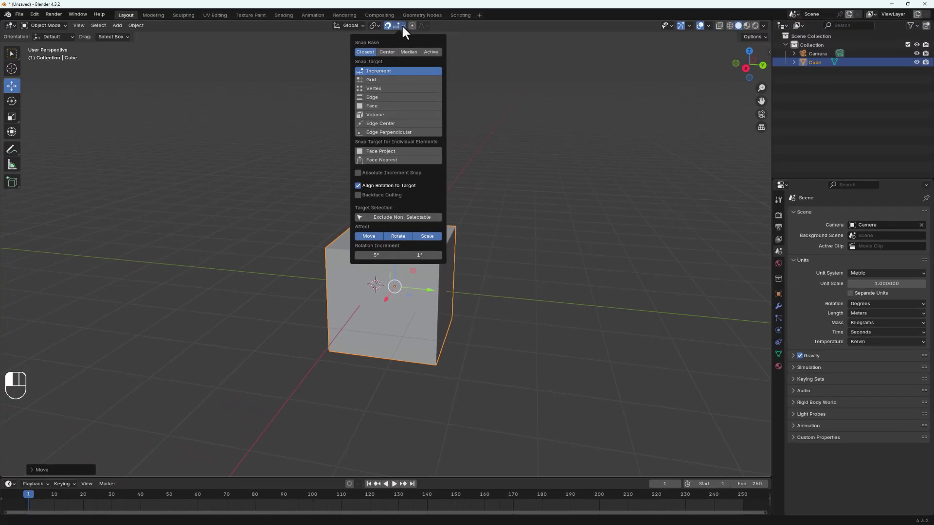
{"action": "key", "text": "Tab"}
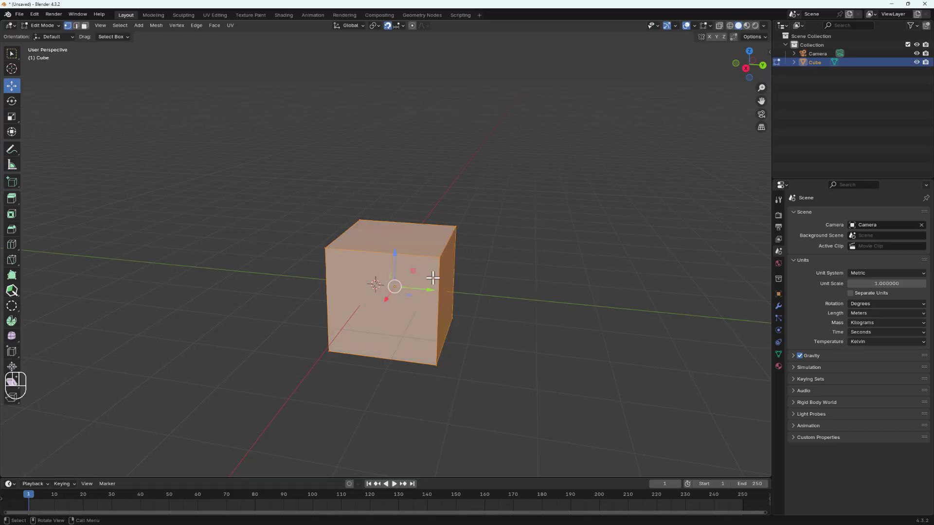
{"action": "left_click", "coordinate": [440, 258]}
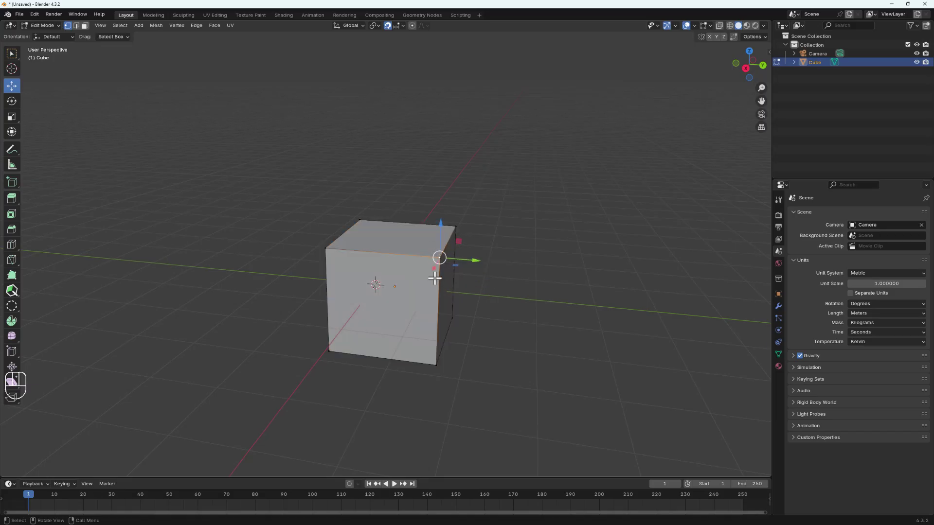
{"action": "key", "text": "g"}
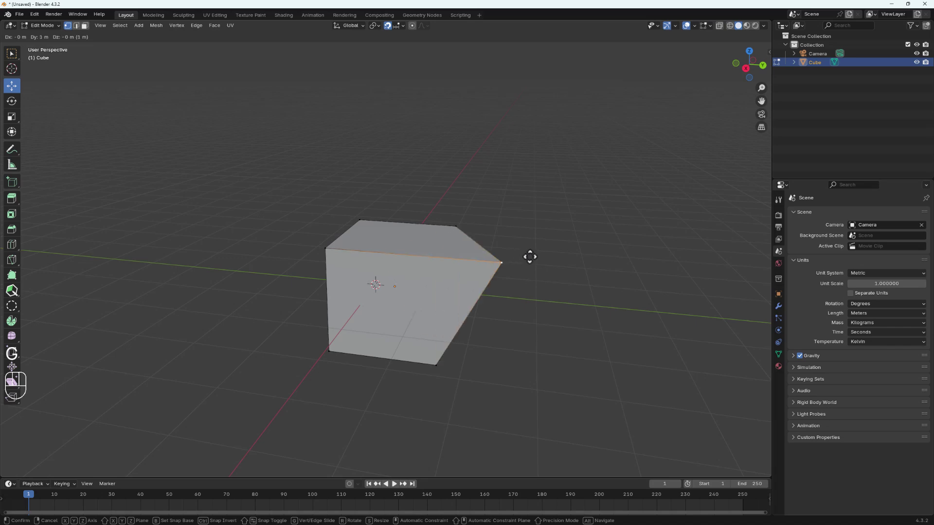
{"action": "right_click", "coordinate": [506, 281]}
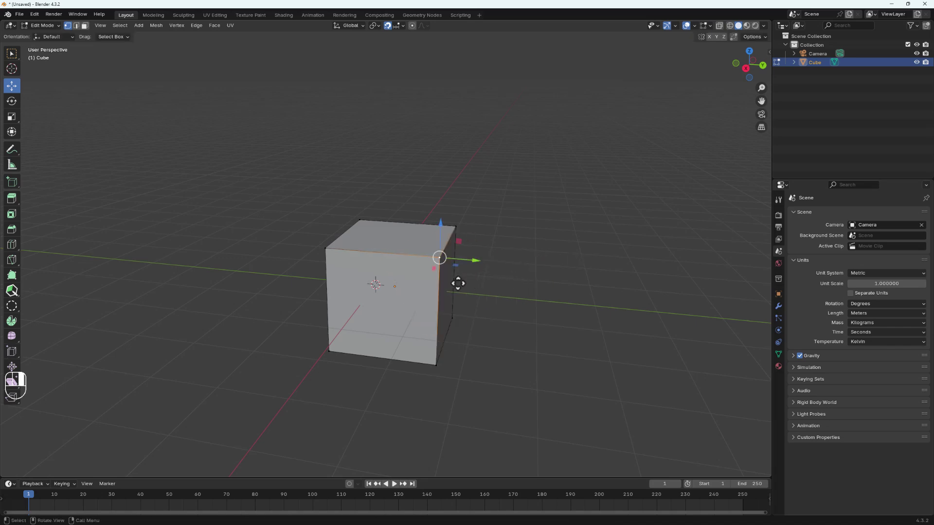
Add two evenly spaced vertical loop cuts across the cube's width and switch to face selection
{"action": "scroll", "coordinate": [382, 255], "scroll_direction": "up", "scroll_amount": 1}
{"action": "key", "text": "ctrl+r"}
{"action": "scroll", "coordinate": [382, 256], "scroll_direction": "up", "scroll_amount": 1}
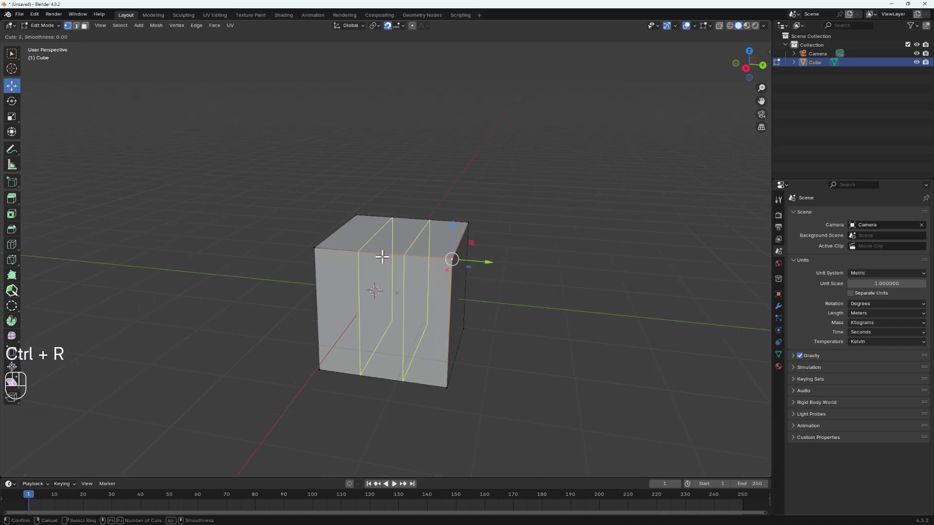
{"action": "left_click", "coordinate": [382, 256]}
{"action": "left_click", "coordinate": [86, 26]}
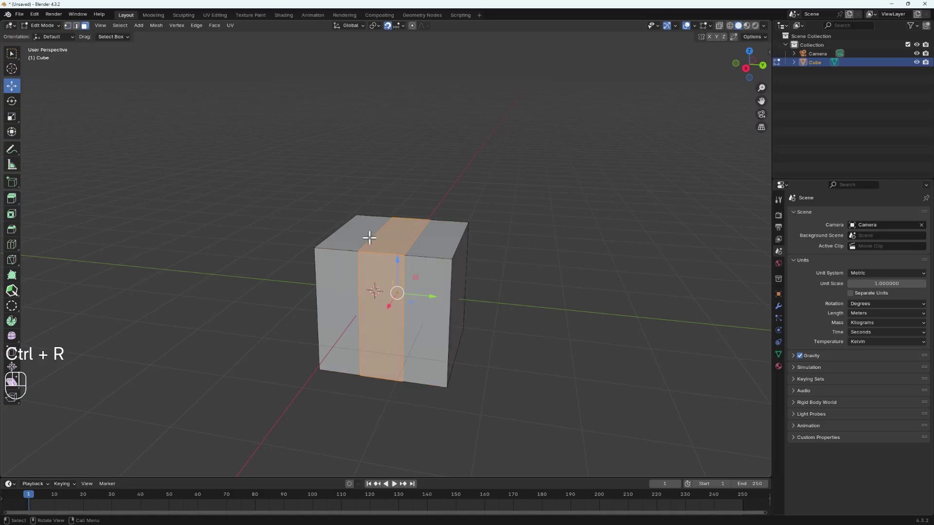
Try extruding the middle face on the cube's top upward by 1 m and 2 m with increment snapping
{"action": "left_click", "coordinate": [386, 234]}
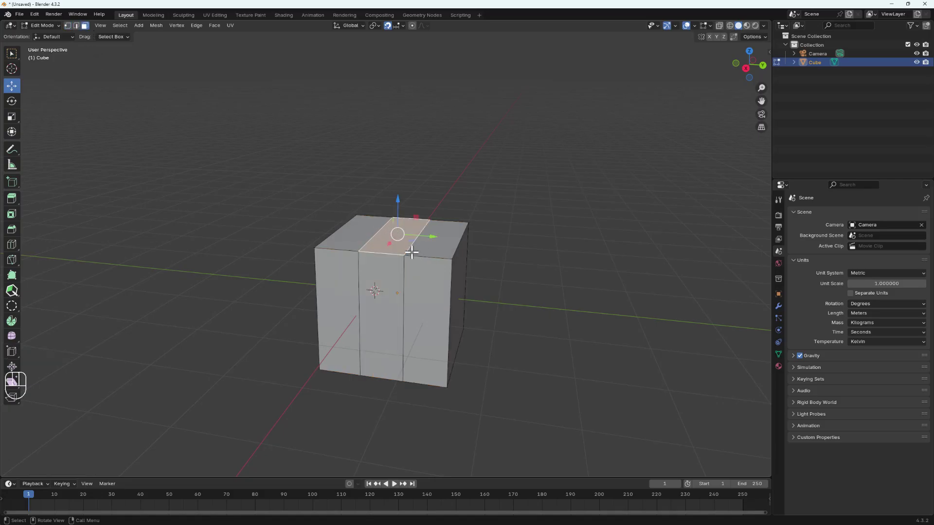
{"action": "key", "text": "e"}
{"action": "key", "text": "1"}
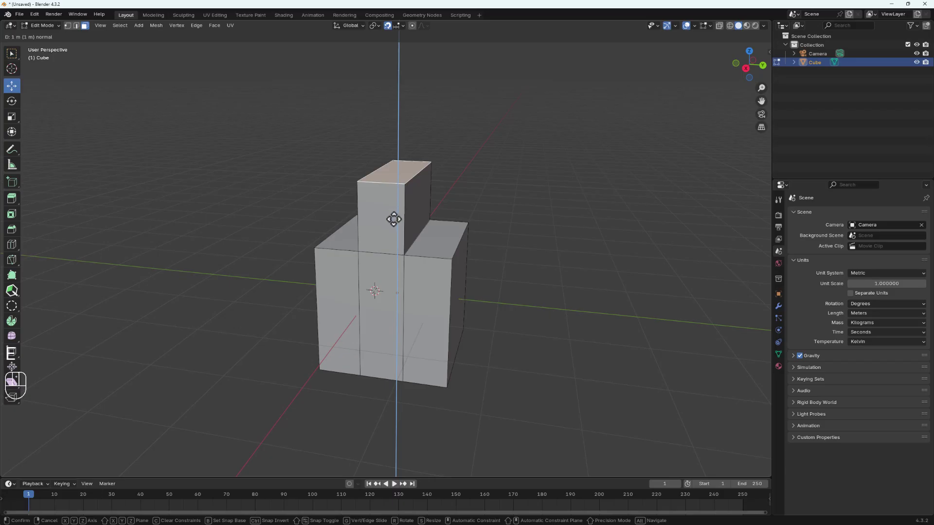
{"action": "key", "text": "BackSpace"}
{"action": "key", "text": "2"}
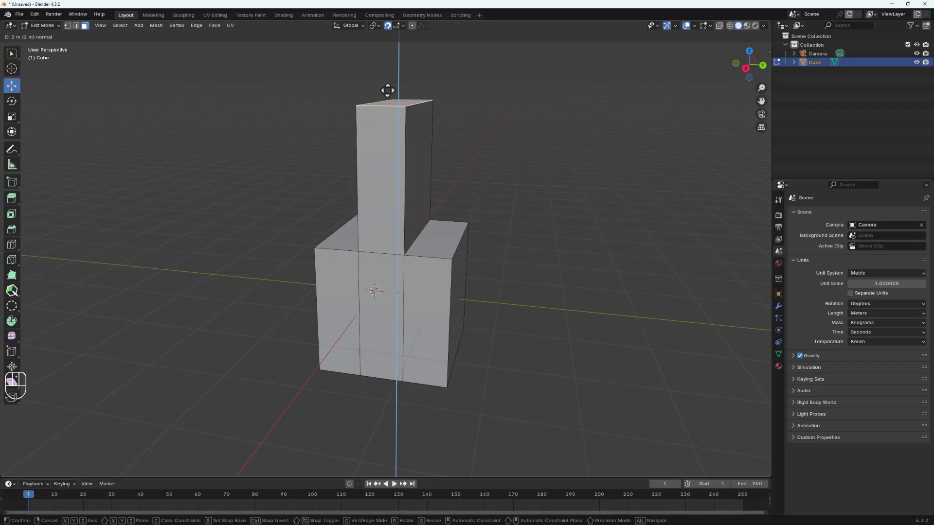
{"action": "key", "text": "BackSpace"}
{"action": "key", "text": "1"}
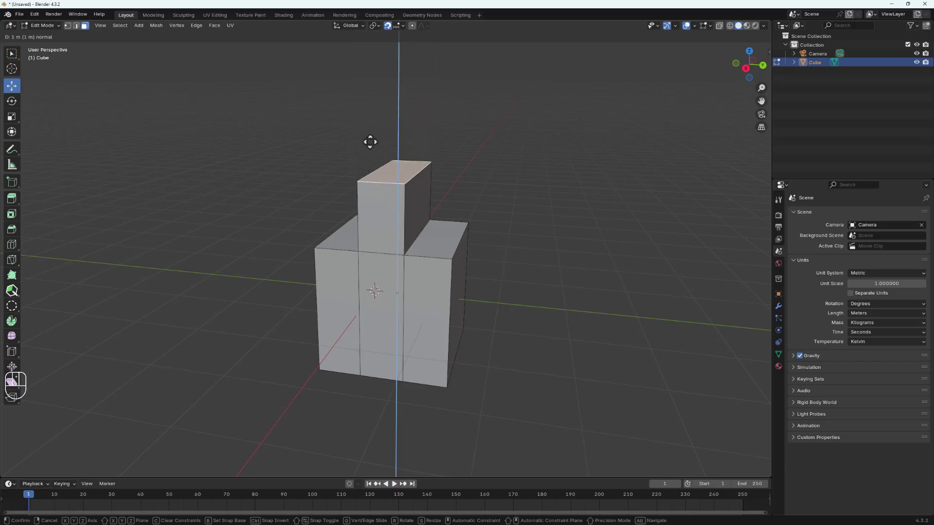
{"action": "key", "text": "Escape"}
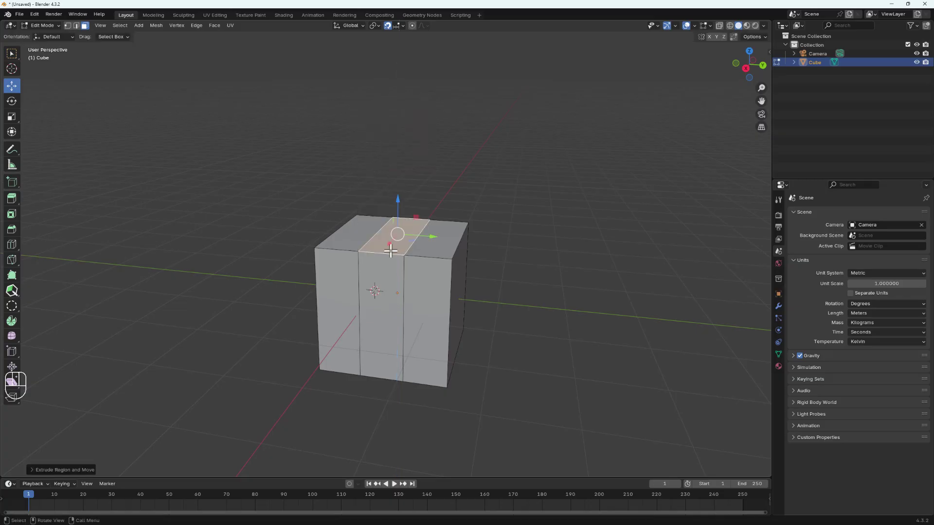
Return to Object Mode and raise the cube along the Z axis until it sits above the ground grid
{"action": "key", "text": "Tab"}
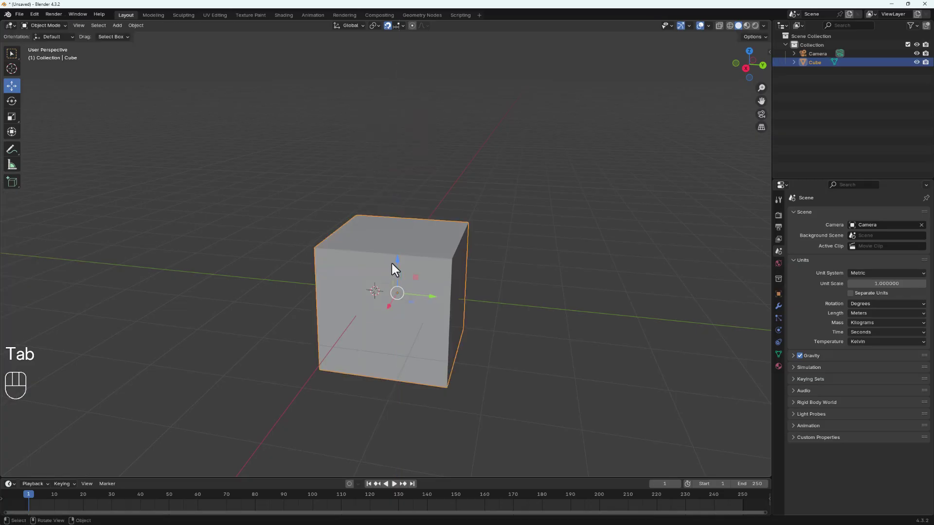
{"action": "left_click_drag", "start_coordinate": [398, 260], "coordinate": [398, 138]}
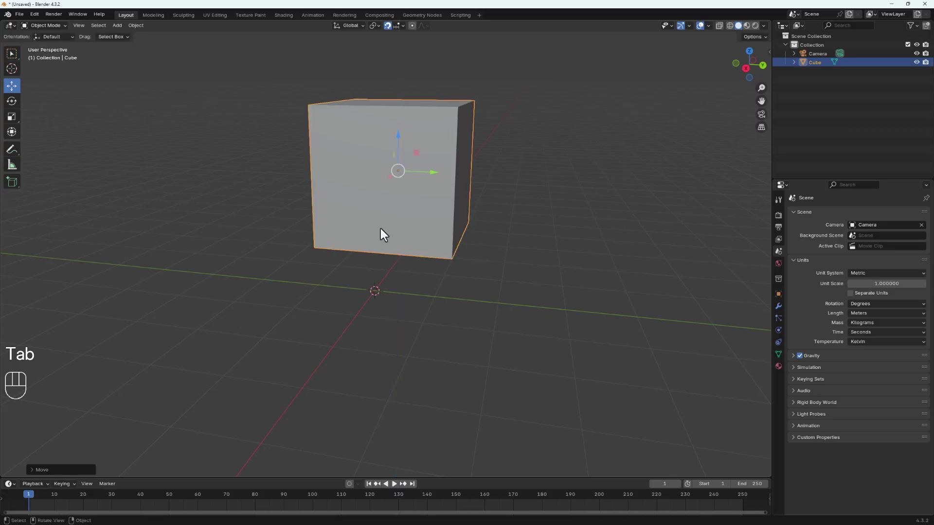
{"action": "scroll", "coordinate": [377, 248], "scroll_direction": "down", "scroll_amount": 2}
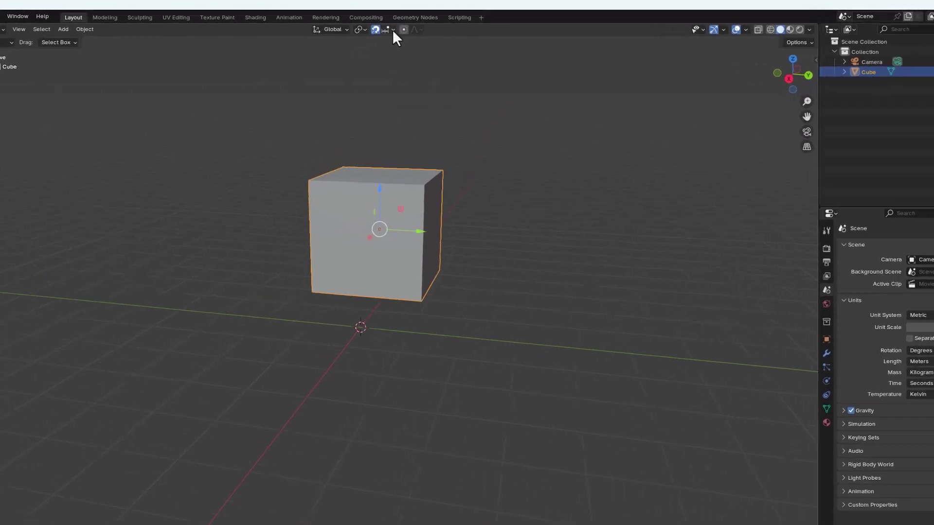
Set the snap target to Grid and inspect the cube's position relative to the ground grid
{"action": "left_click", "coordinate": [393, 30]}
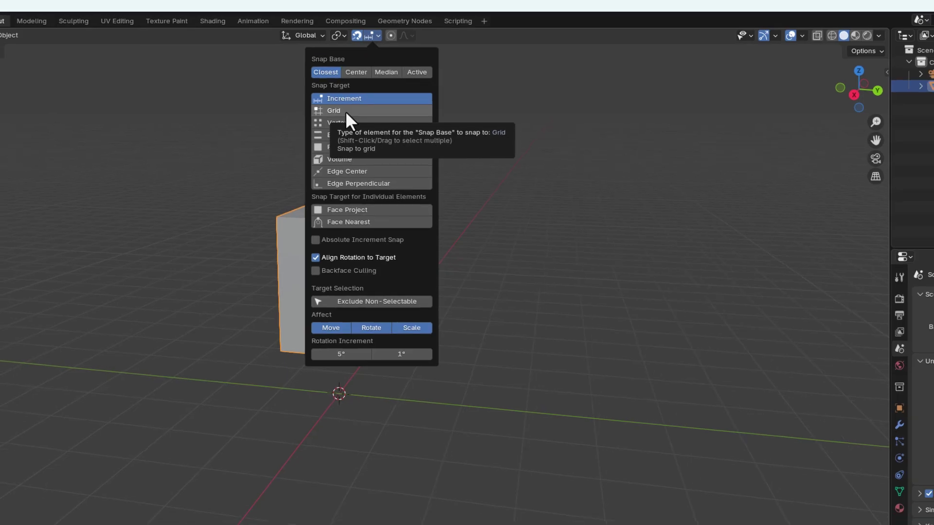
{"action": "left_click", "coordinate": [344, 113]}
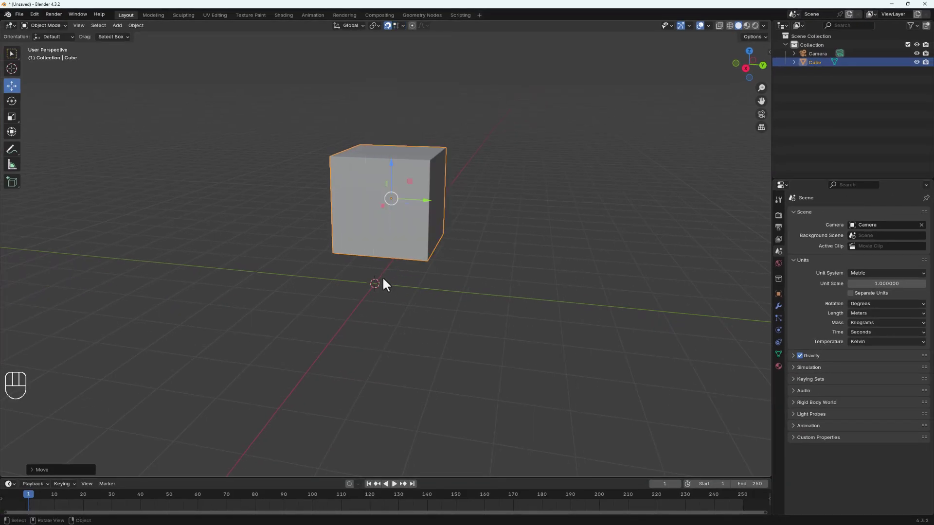
{"action": "middle_click_drag", "start_coordinate": [373, 266], "coordinate": [354, 249]}
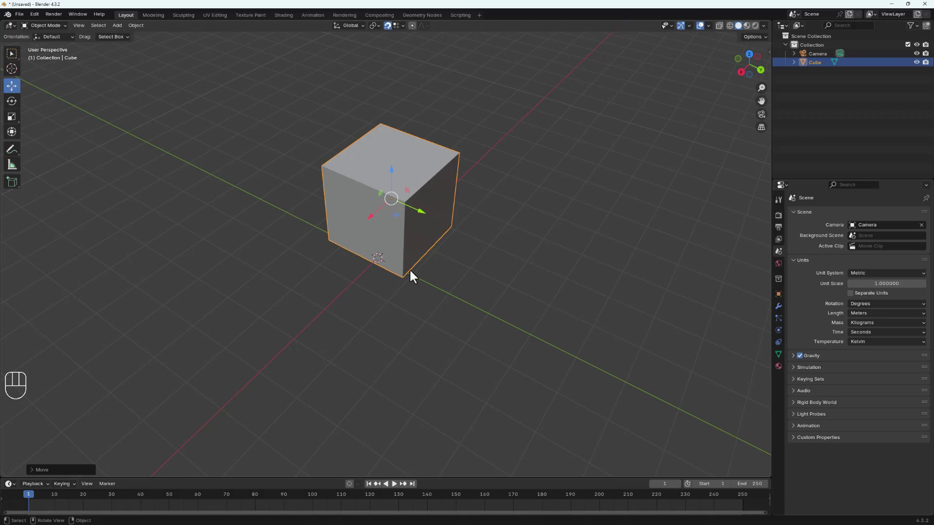
{"action": "middle_click_drag", "start_coordinate": [409, 271], "coordinate": [439, 236]}
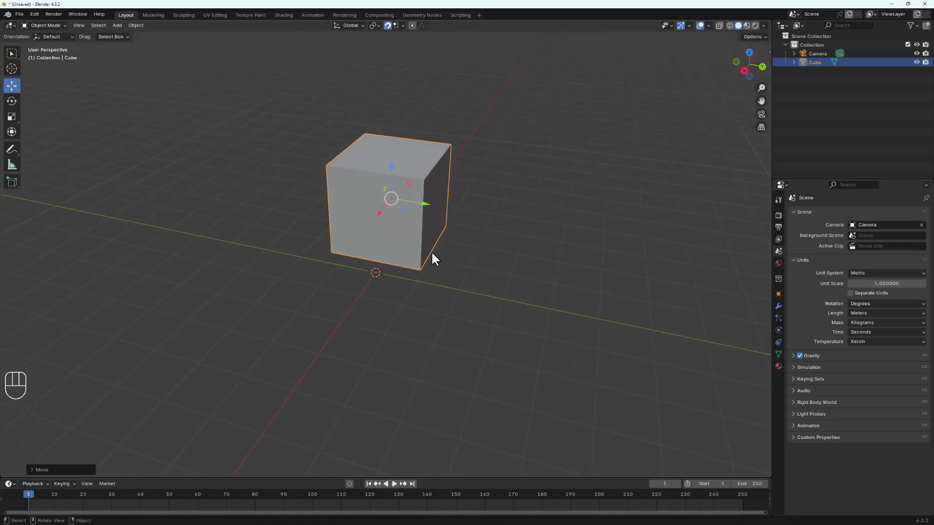
Try rotating the cube about the global Z axis with grid snapping active
{"action": "key", "text": "r"}
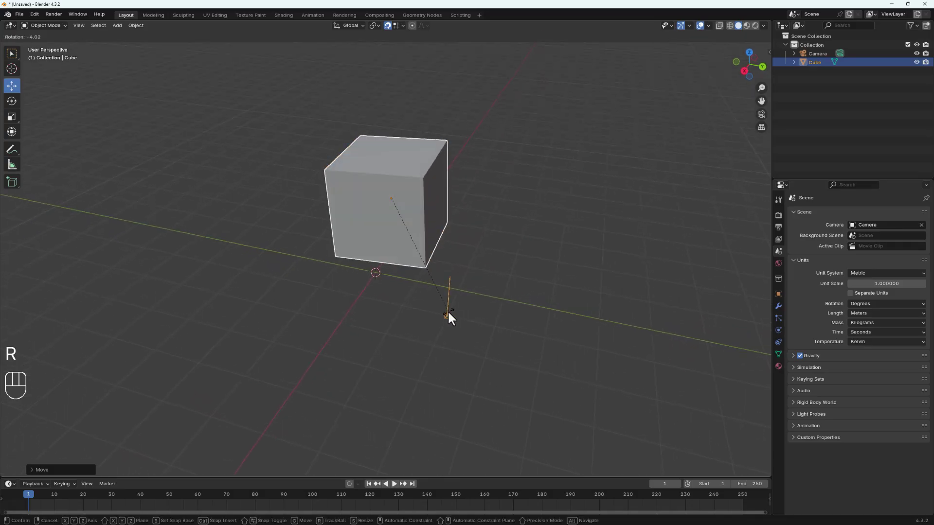
{"action": "key", "text": "z"}
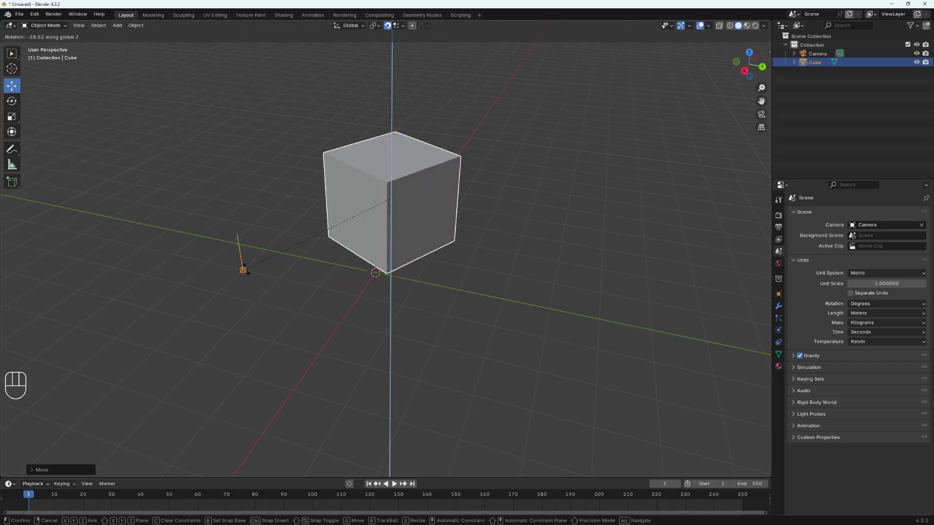
{"action": "right_click", "coordinate": [258, 267]}
Enter Edit Mode and select the middle face on the cube's underside
{"action": "scroll", "coordinate": [341, 252], "scroll_direction": "up", "scroll_amount": 2}
{"action": "key", "text": "Tab"}
{"action": "middle_click_drag", "start_coordinate": [381, 247], "coordinate": [414, 202]}
{"action": "left_click", "coordinate": [415, 203]}
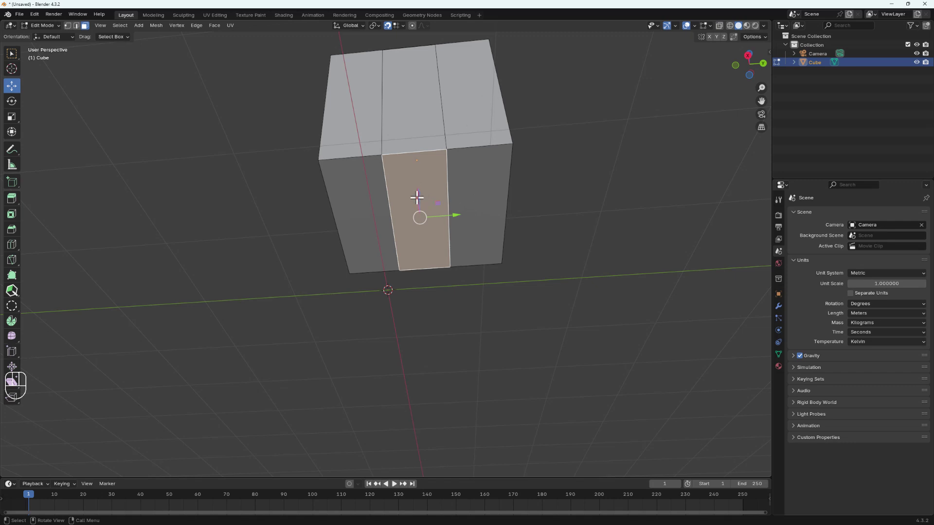
{"action": "middle_click_drag", "start_coordinate": [416, 197], "coordinate": [373, 292]}
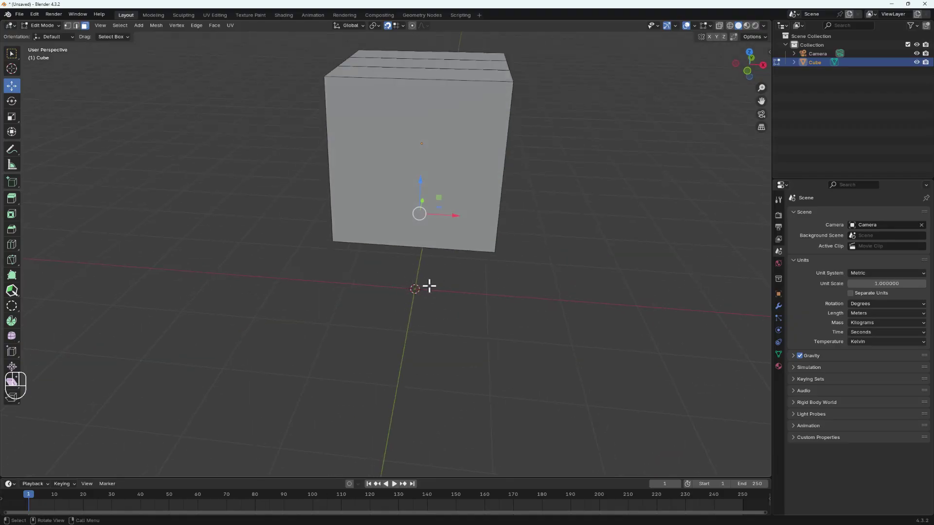
{"action": "middle_click_drag", "start_coordinate": [430, 286], "coordinate": [425, 248]}
Try moving the selected underside face down 1 m onto the ground grid with grid snapping, and undo the move
{"action": "key", "text": "g"}
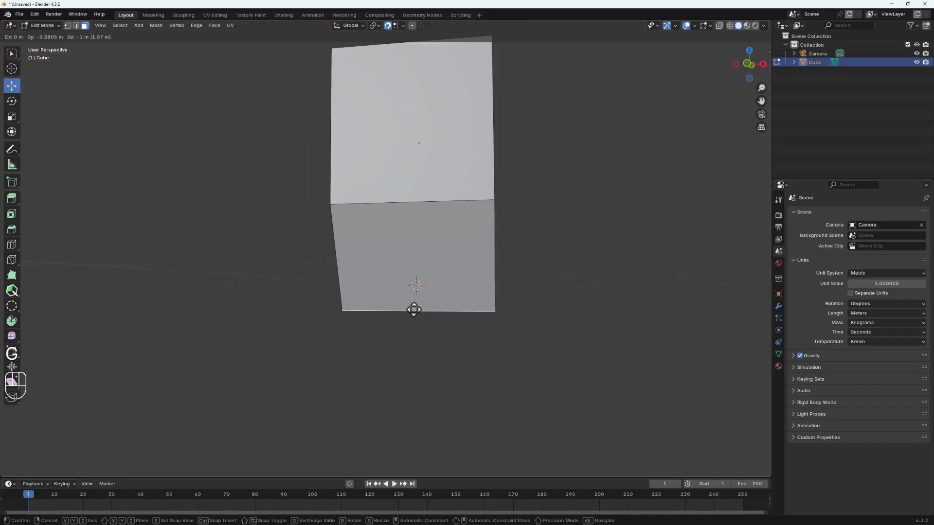
{"action": "left_click", "coordinate": [411, 317]}
{"action": "mouse_move", "coordinate": [411, 317]}
{"action": "middle_mouse_down"}
{"action": "mouse_move", "coordinate": [442, 340]}
{"action": "mouse_move", "coordinate": [355, 325]}
{"action": "mouse_move", "coordinate": [408, 313]}
{"action": "middle_mouse_up"}
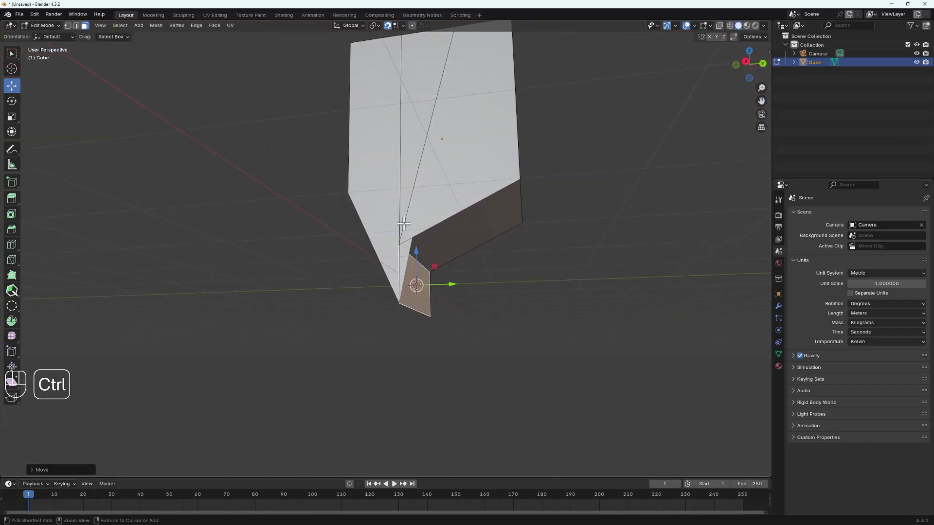
{"action": "key", "text": "ctrl+z"}
Try snapping the underside face to the ground grid and on to a neighbouring grid point along X, and undo both moves
{"action": "left_click", "coordinate": [399, 25]}
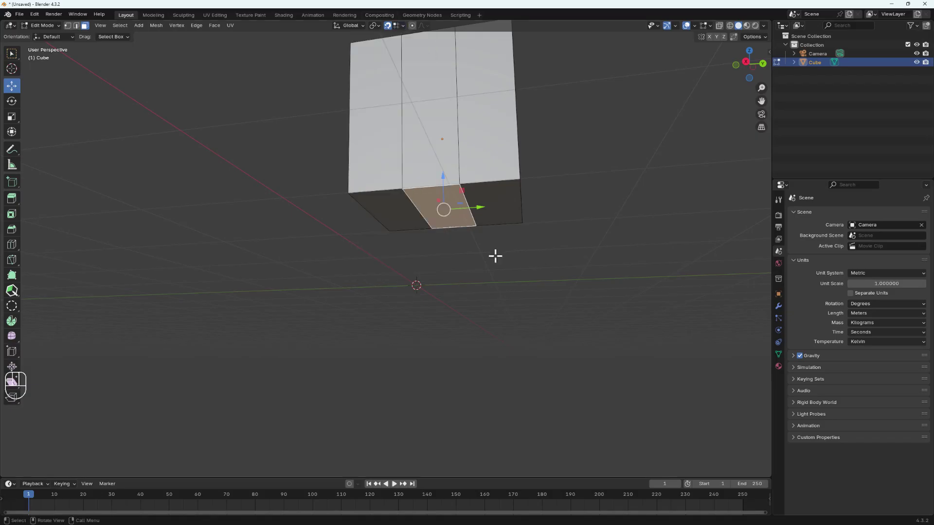
{"action": "key", "text": "g"}
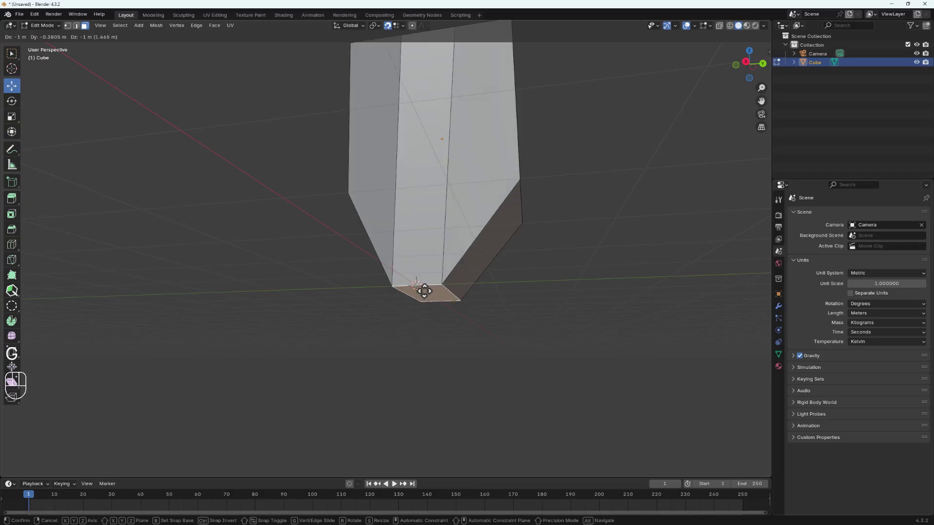
{"action": "left_click", "coordinate": [424, 293]}
{"action": "middle_click_drag", "start_coordinate": [424, 293], "coordinate": [386, 287]}
{"action": "key", "text": "g"}
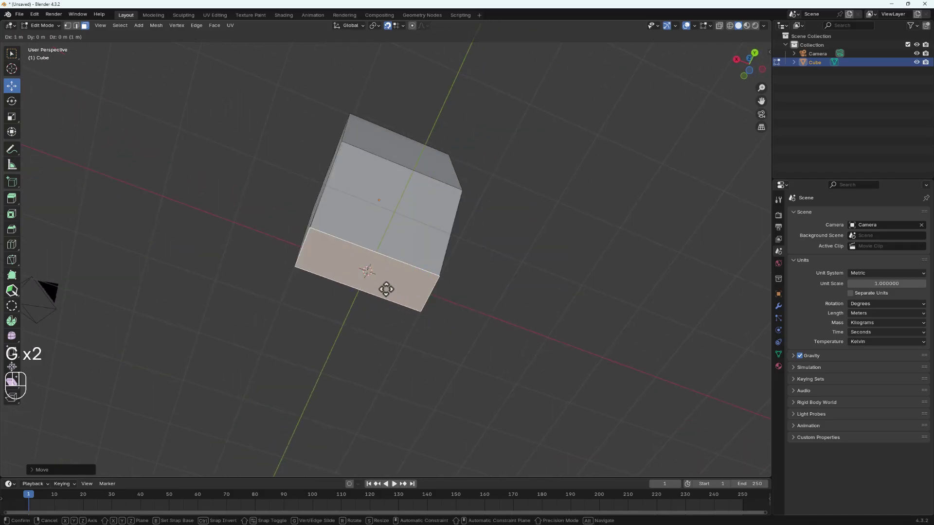
{"action": "left_click", "coordinate": [476, 290]}
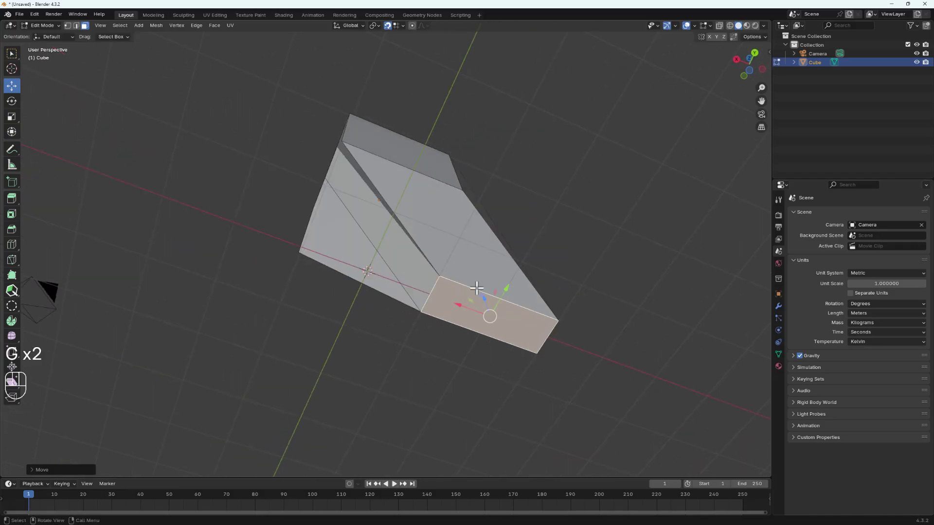
{"action": "middle_click_drag", "start_coordinate": [588, 314], "coordinate": [539, 402]}
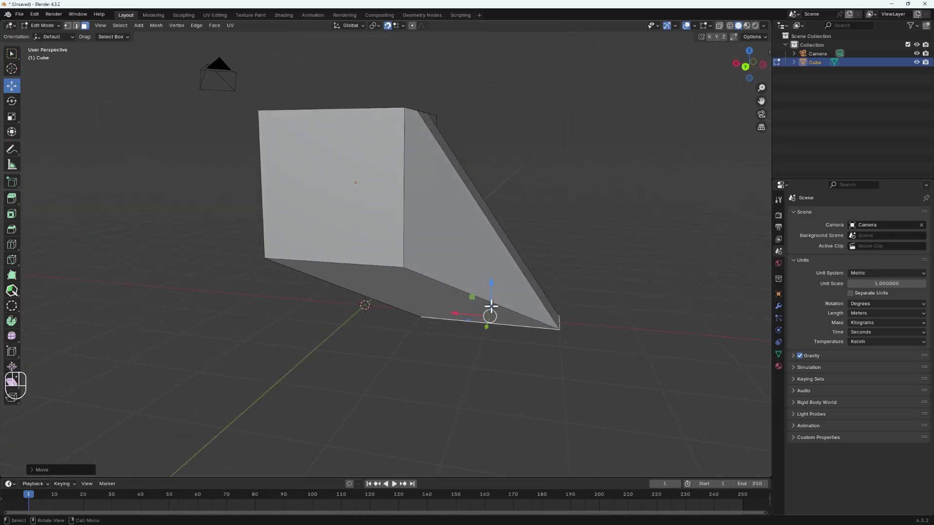
{"action": "key", "text": "ctrl+z"}
{"action": "key", "text": "ctrl+z"}
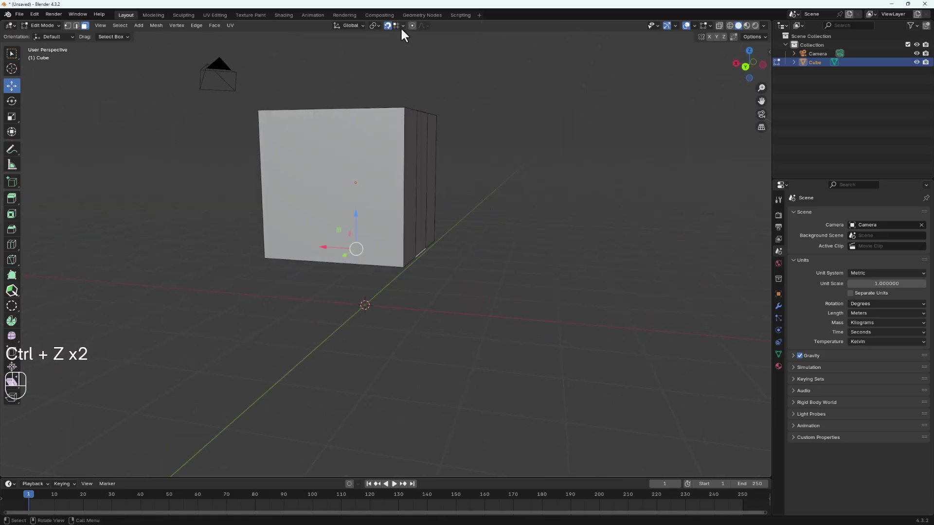
Return to Object Mode and set the snap target to Vertex
{"action": "key", "text": "Tab"}
{"action": "left_click", "coordinate": [403, 25]}
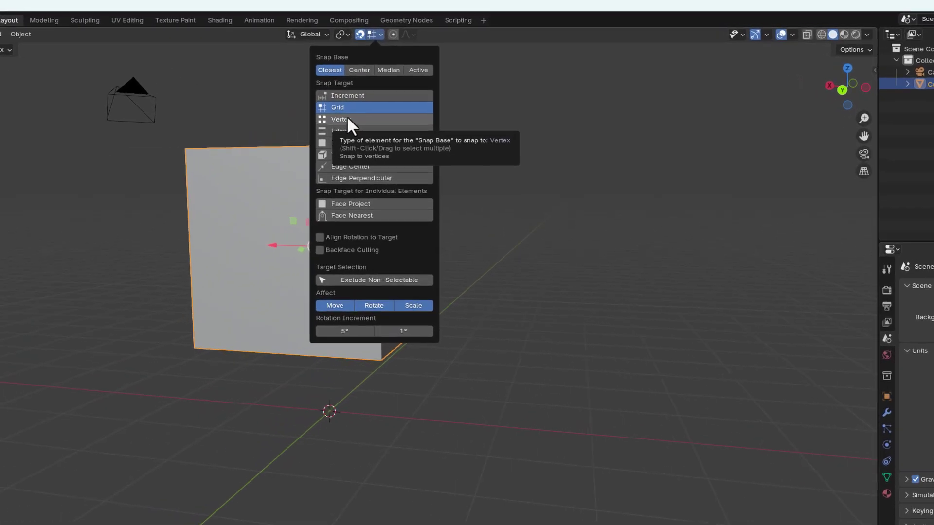
{"action": "left_click", "coordinate": [347, 119]}
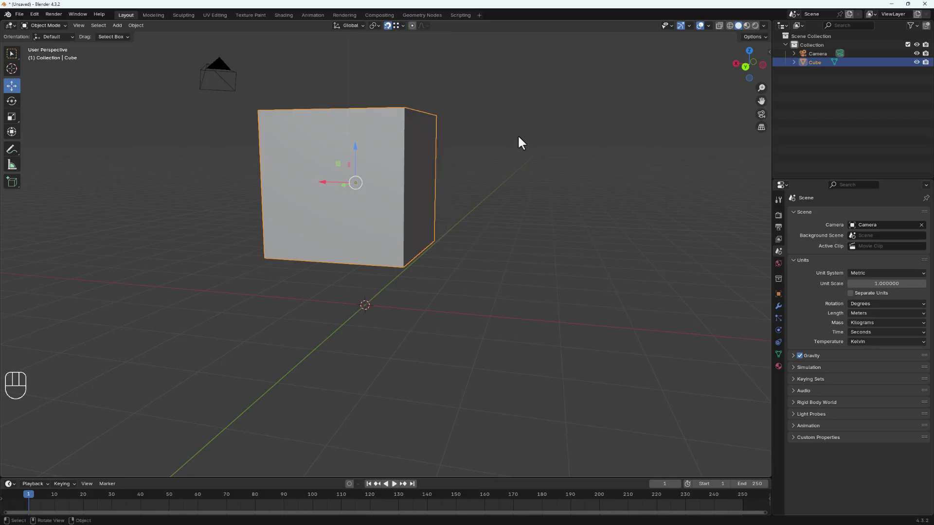
{"action": "left_click", "coordinate": [519, 138]}
Add a second cube mesh and move it well clear of the first cube
{"action": "middle_click_drag", "start_coordinate": [317, 205], "coordinate": [340, 194]}
{"action": "scroll", "coordinate": [340, 190], "scroll_direction": "down", "scroll_amount": 4}
{"action": "left_click", "coordinate": [341, 190]}
{"action": "key", "text": "shift+a"}
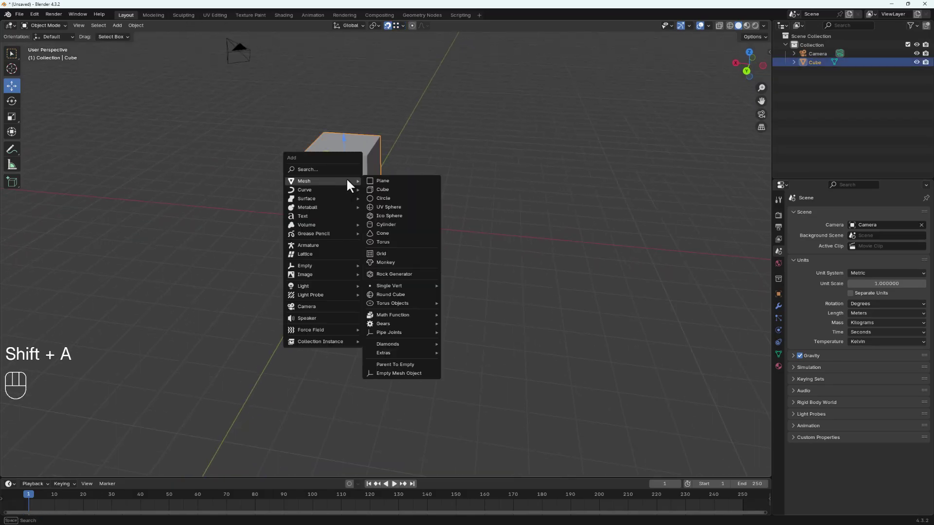
{"action": "left_click", "coordinate": [375, 190]}
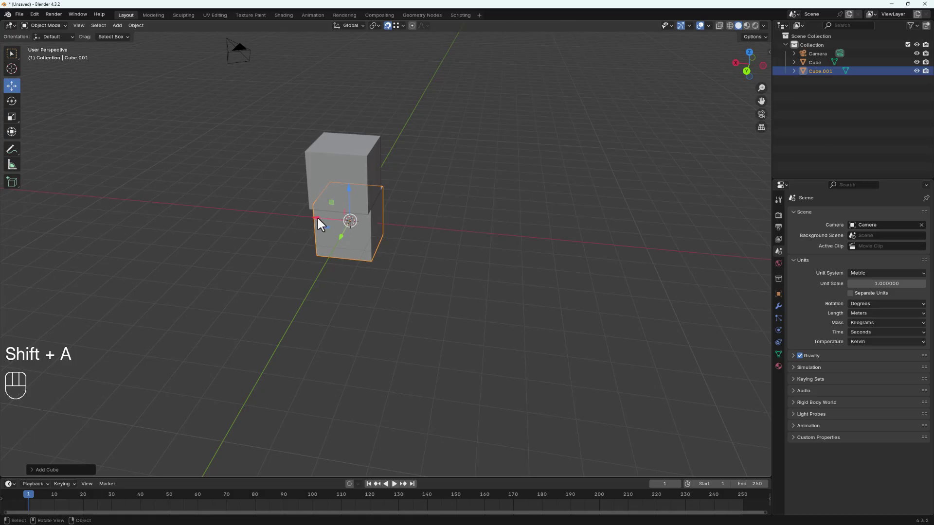
{"action": "left_click_drag", "start_coordinate": [317, 218], "coordinate": [459, 94]}
Scale the new cube down and apply its scale
{"action": "key", "text": "s"}
{"action": "left_click", "coordinate": [503, 138]}
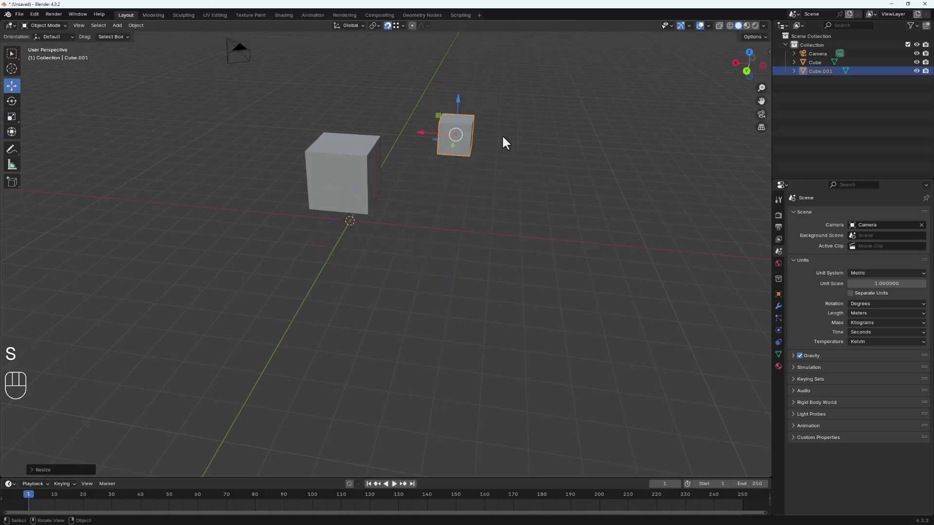
{"action": "scroll", "coordinate": [454, 139], "scroll_direction": "up", "scroll_amount": 3}
{"action": "key", "text": "ctrl+a"}
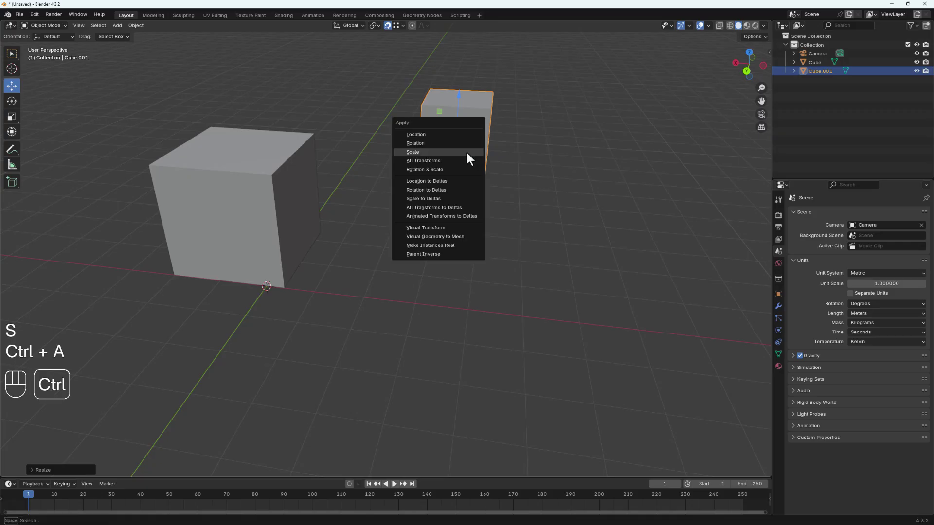
{"action": "left_click", "coordinate": [421, 152]}
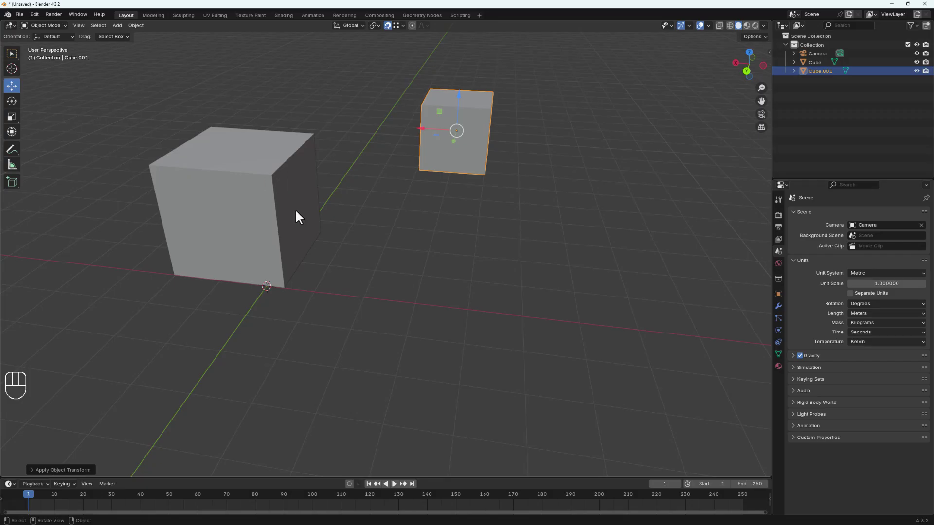
Edit both cubes together and add two evenly spaced loop cuts to the large cube, crossing its existing cuts
{"action": "left_click", "coordinate": [255, 187], "text": "shift"}
{"action": "key", "text": "Tab"}
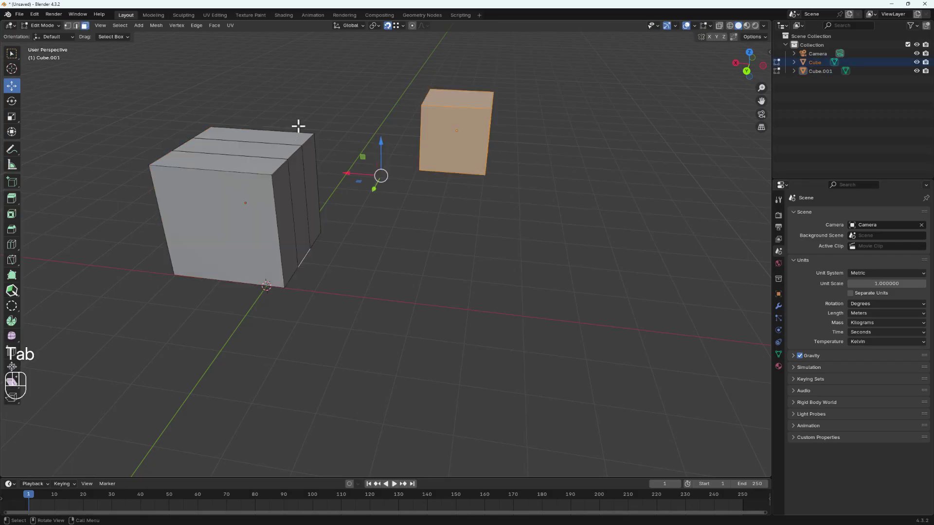
{"action": "key", "text": "ctrl+r"}
{"action": "scroll", "coordinate": [216, 152], "scroll_direction": "up", "scroll_amount": 1}
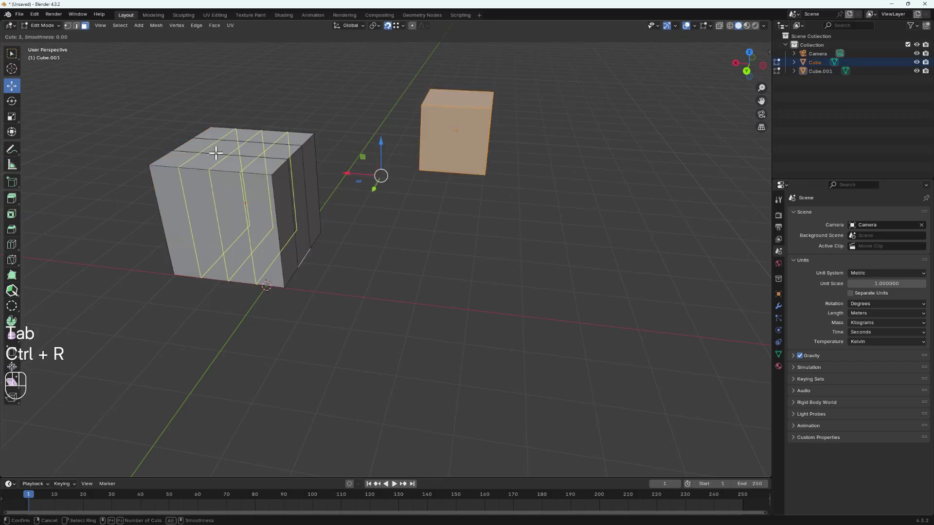
{"action": "left_click", "coordinate": [216, 153]}
{"action": "key", "text": "Tab"}
{"action": "key", "text": "Tab"}
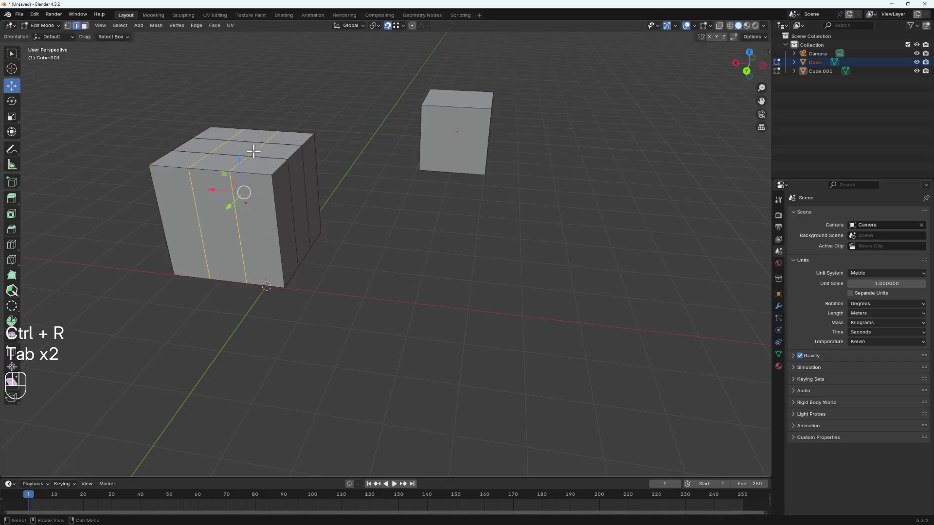
Return to Object Mode, turn on the Wireframe overlay and deselect both cubes
{"action": "key", "text": "Tab"}
{"action": "left_click", "coordinate": [708, 26]}
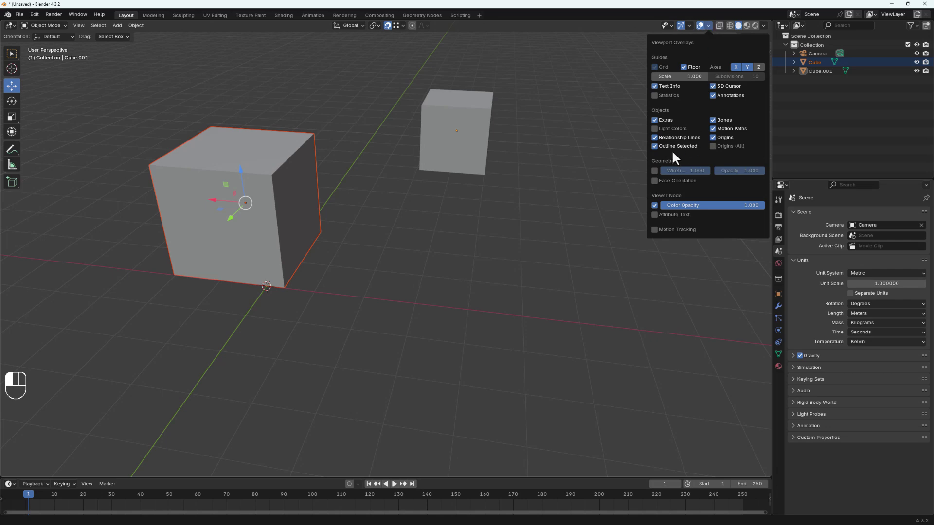
{"action": "left_click", "coordinate": [654, 170]}
{"action": "key", "text": "Tab"}
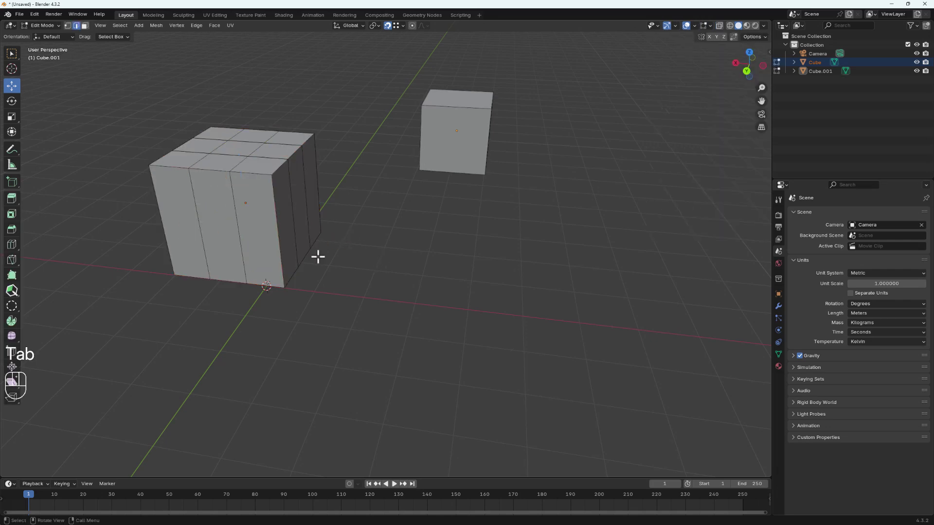
{"action": "key", "text": "Tab"}
{"action": "left_click", "coordinate": [374, 210]}
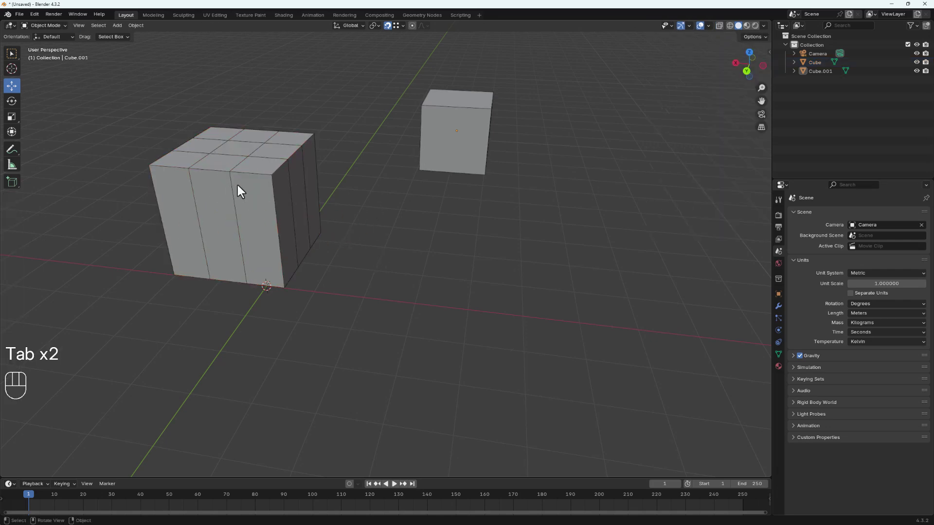
Select the small cube and move it with vertex snapping, bringing its closest vertex onto the large cube's top vertices
{"action": "left_click", "coordinate": [440, 139]}
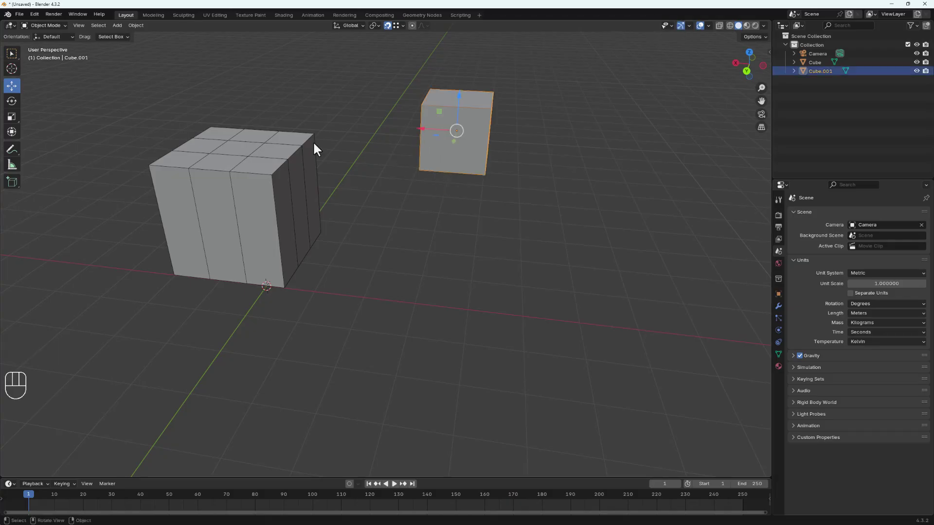
{"action": "left_click", "coordinate": [708, 26]}
{"action": "key", "text": "g"}
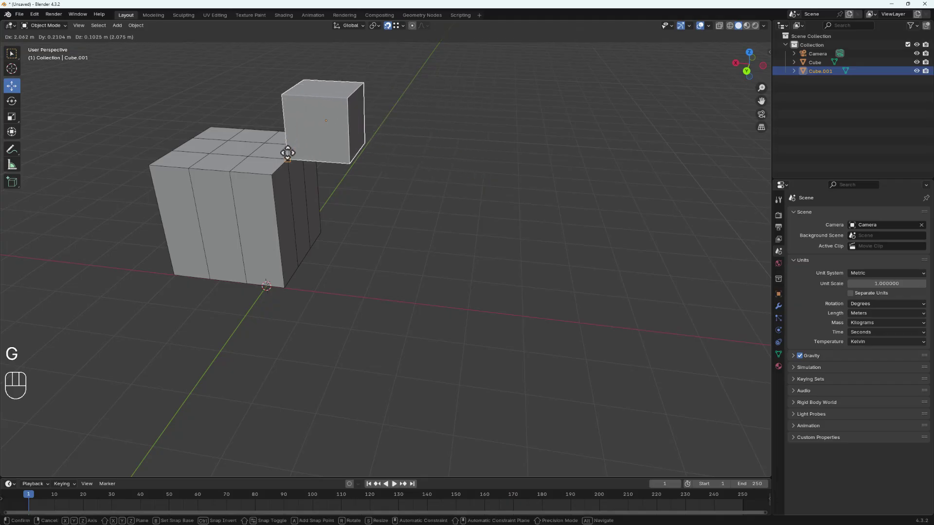
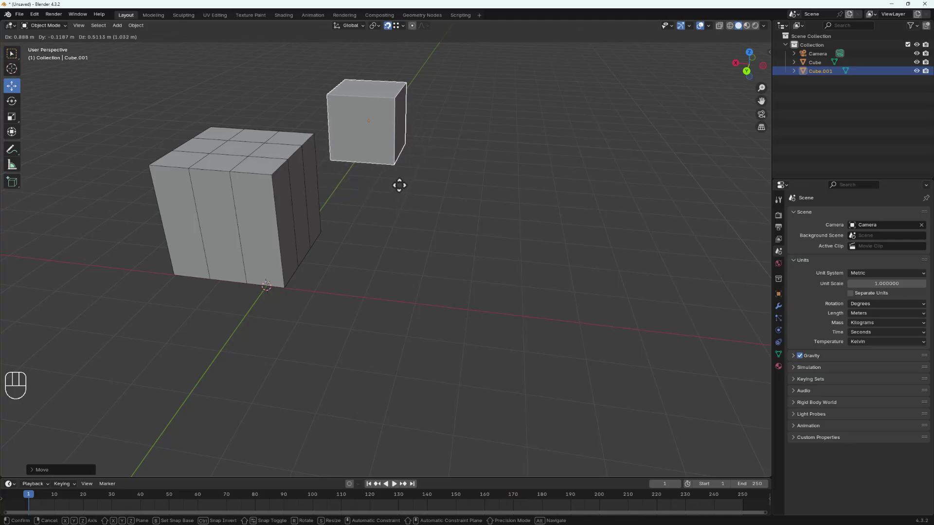
Set the snap base to Center and snap the small cube's center near the large cube's upper front corner on the +X side
{"action": "left_click", "coordinate": [403, 25]}
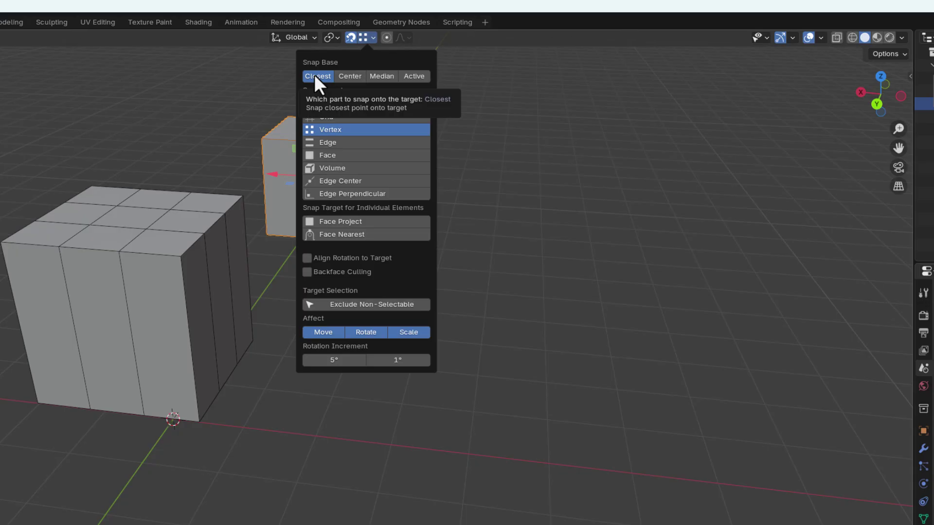
{"action": "left_click", "coordinate": [351, 77]}
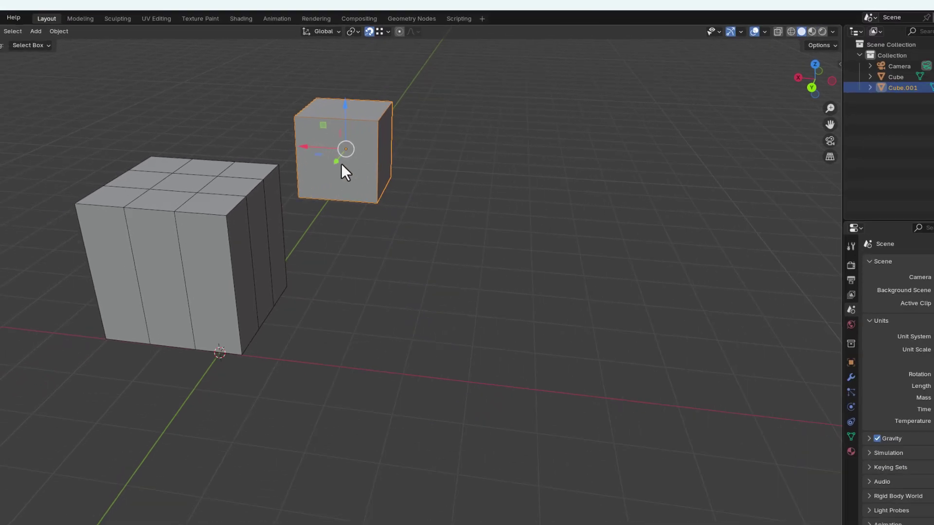
{"action": "key", "text": "g"}
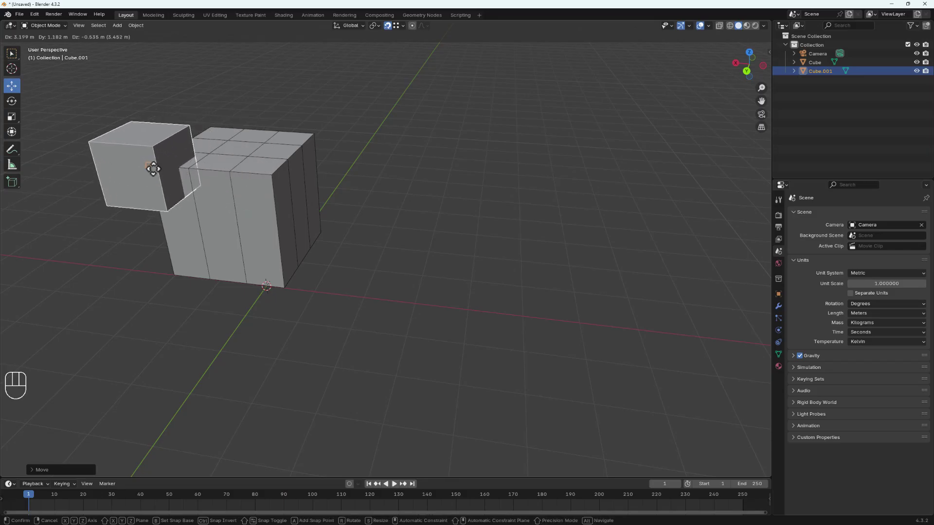
{"action": "left_click", "coordinate": [153, 169]}
Snap the small cube's center onto another top vertex of the large cube, and move it back clear along negative X
{"action": "middle_click_drag", "start_coordinate": [155, 153], "coordinate": [156, 170]}
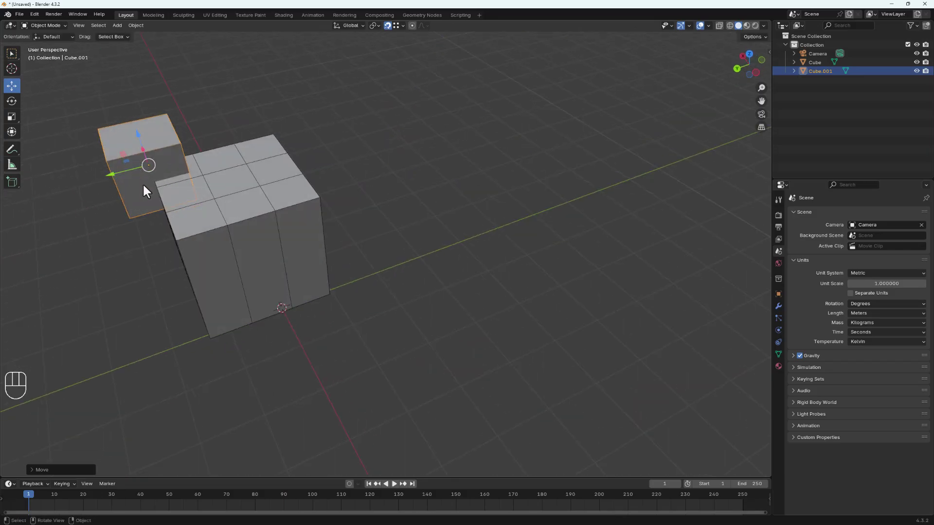
{"action": "middle_click_drag", "start_coordinate": [150, 207], "coordinate": [171, 180]}
{"action": "key", "text": "f"}
{"action": "key", "text": "g"}
{"action": "left_click", "coordinate": [284, 169]}
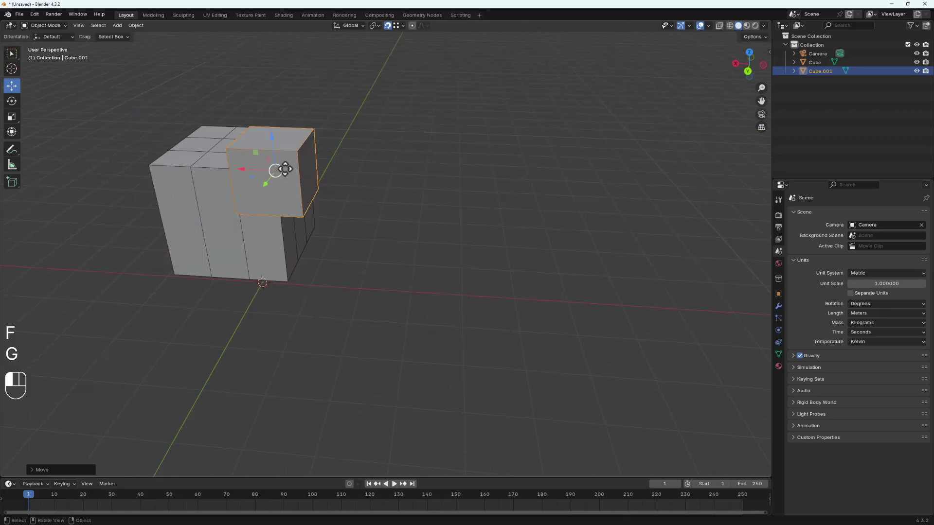
{"action": "left_click_drag", "start_coordinate": [244, 168], "coordinate": [380, 177]}
Set the snap base to Median and place the 3D cursor on the small cube's front face near a lower corner
{"action": "left_click", "coordinate": [402, 26]}
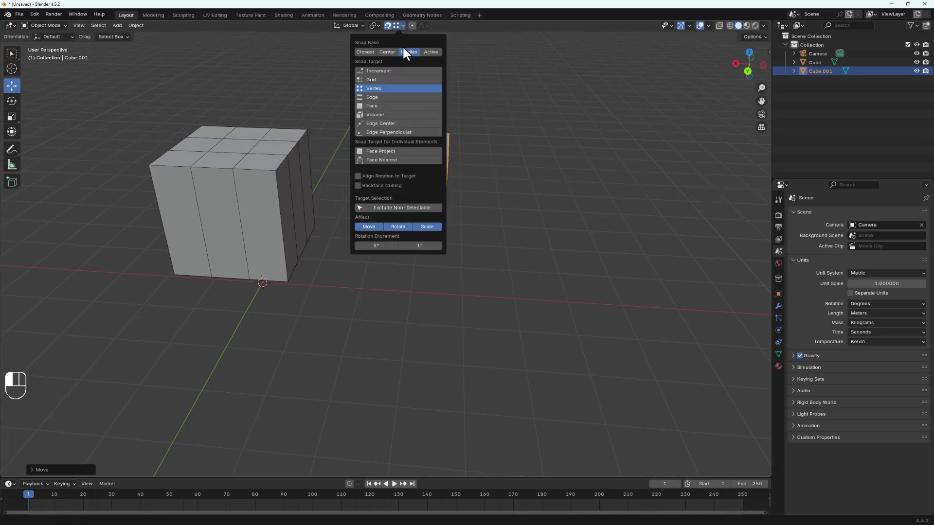
{"action": "scroll", "coordinate": [401, 206], "scroll_direction": "up", "scroll_amount": 2}
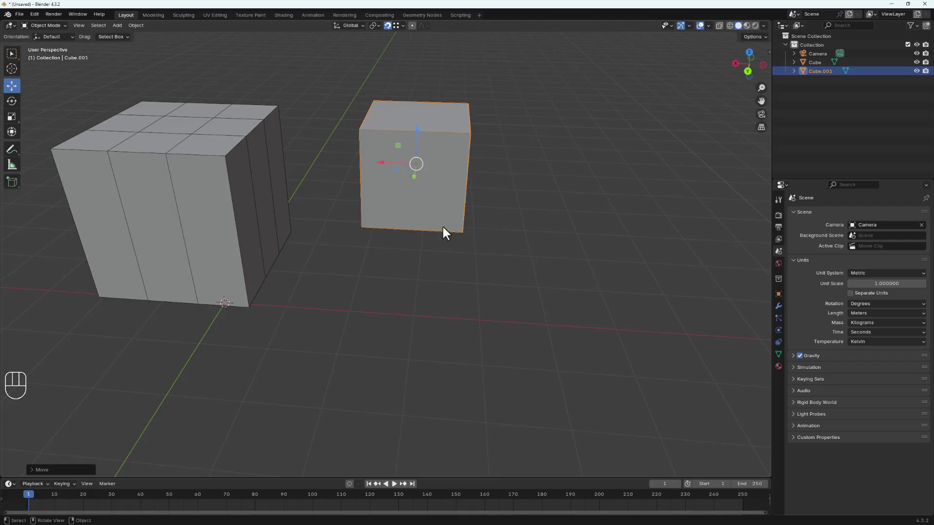
{"action": "key", "text": "shift"}
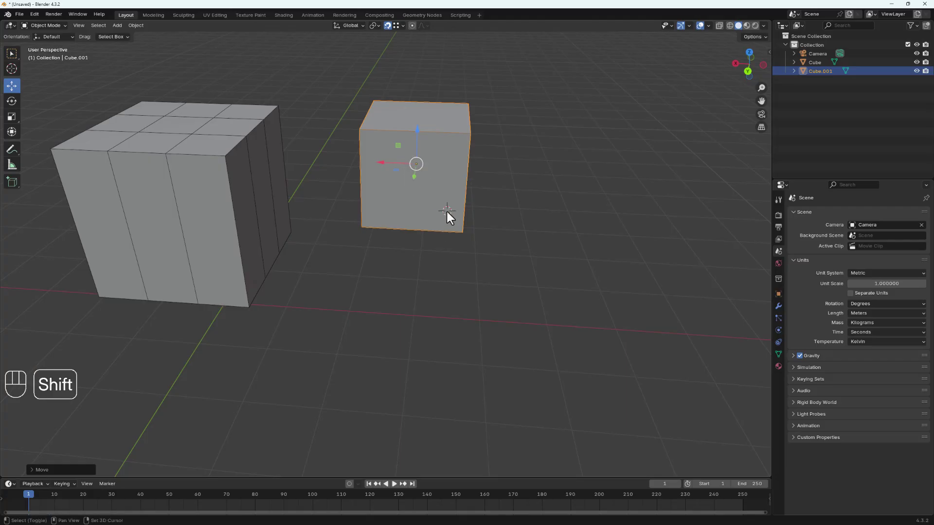
{"action": "middle_click_drag", "start_coordinate": [445, 216], "coordinate": [441, 217]}
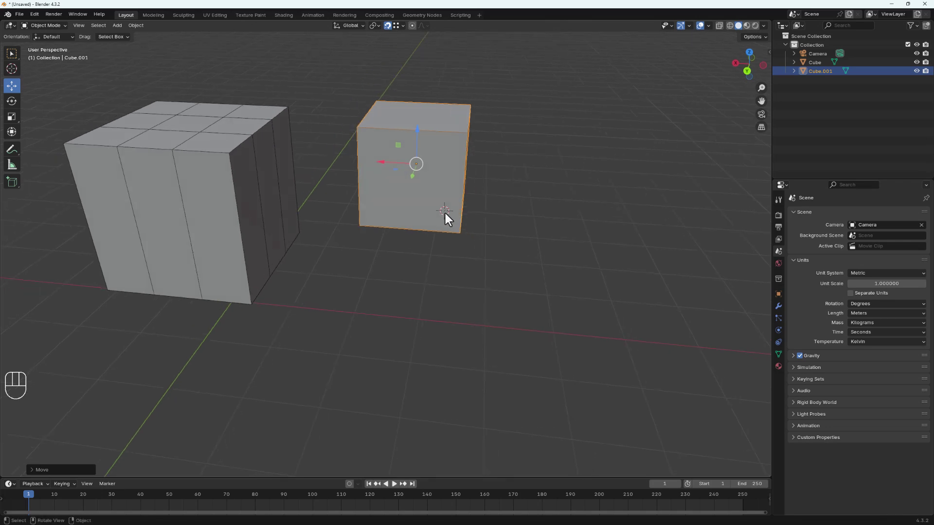
Set the small cube's origin to the 3D cursor and try snapping that origin onto a vertex of the large cube's upper front edge
{"action": "left_click", "coordinate": [130, 24]}
{"action": "mouse_move", "coordinate": [168, 46]}
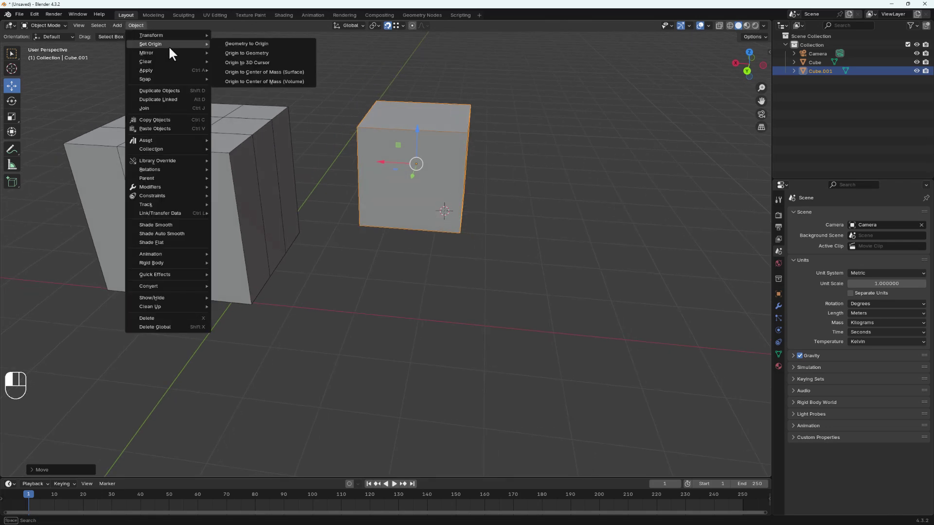
{"action": "left_click", "coordinate": [253, 62]}
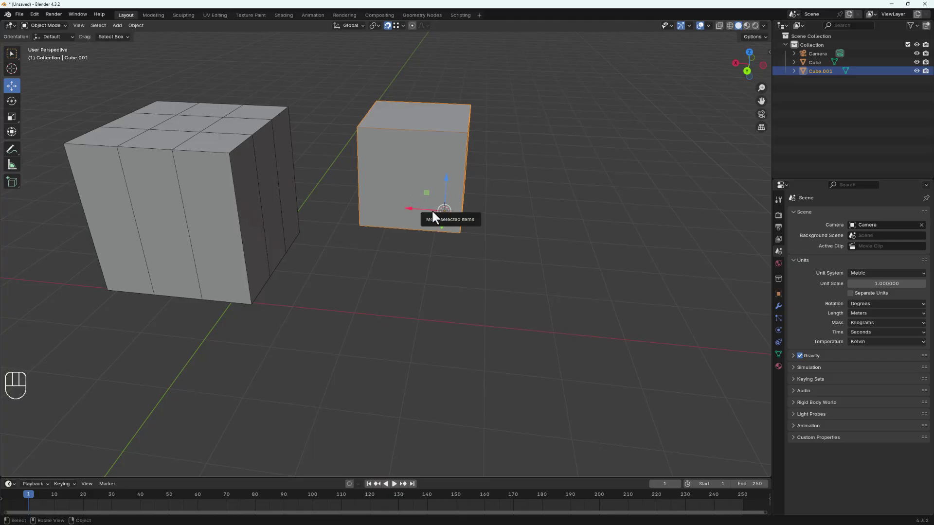
{"action": "key", "text": "g"}
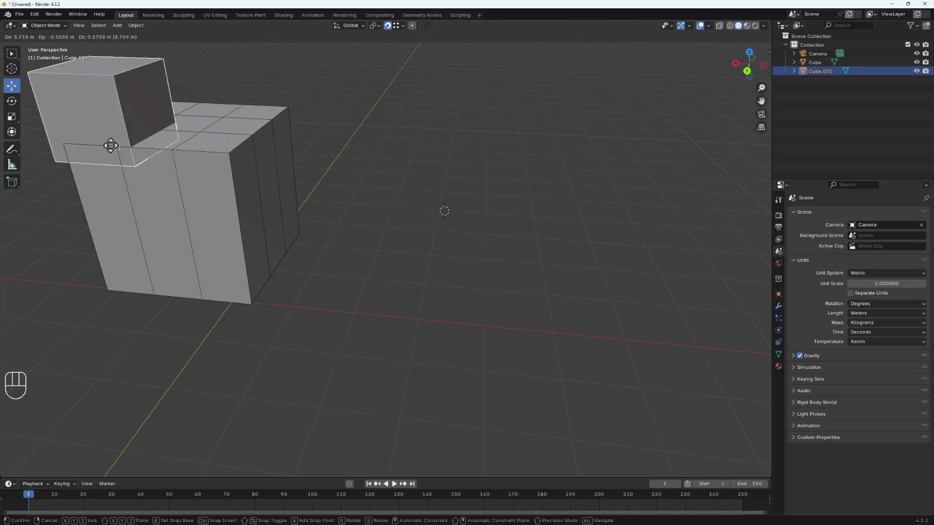
{"action": "key", "text": "Escape"}
Set the snap base to Active and keep the small cube selected
{"action": "left_click", "coordinate": [396, 25]}
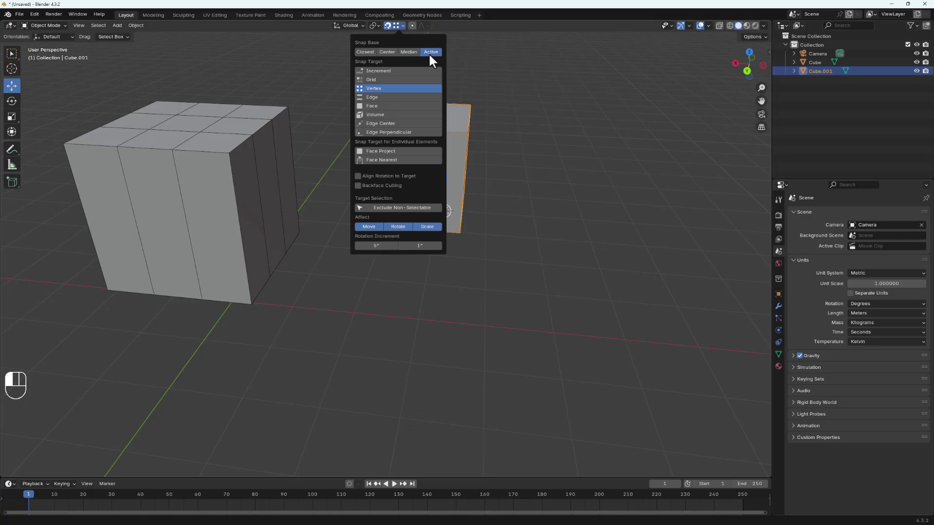
{"action": "left_click", "coordinate": [518, 163]}
{"action": "left_click", "coordinate": [437, 170]}
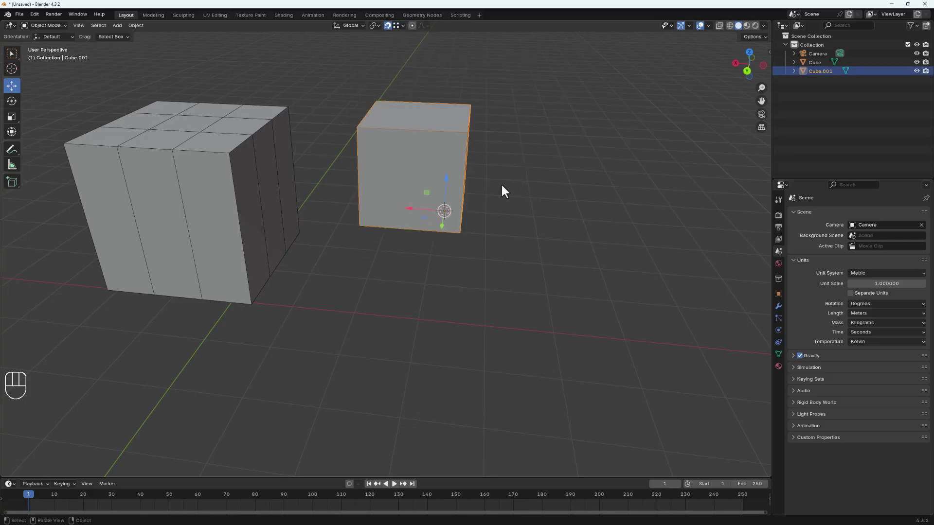
Duplicate the small cube beside itself and select both copies with the original as the active object
{"action": "key", "text": "shift+d"}
{"action": "left_click", "coordinate": [623, 169]}
{"action": "left_click", "coordinate": [418, 174], "text": "shift"}
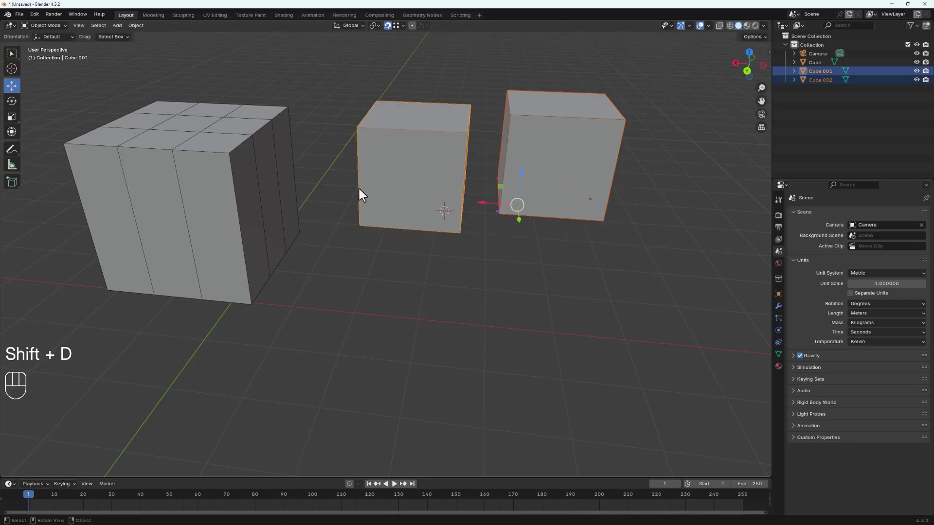
Snap both small cubes by the active cube's origin onto the large cube's upper front edge, and move them back along negative X
{"action": "key", "text": "g"}
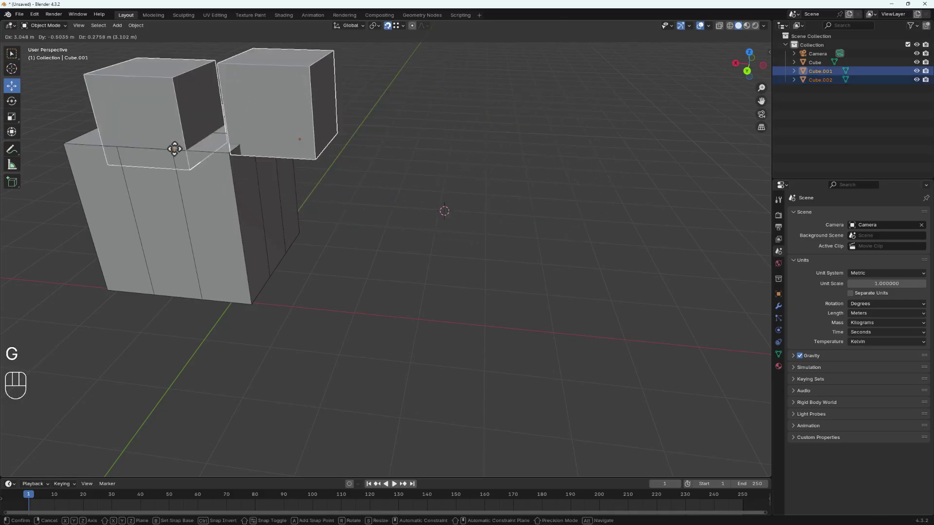
{"action": "left_click", "coordinate": [175, 147]}
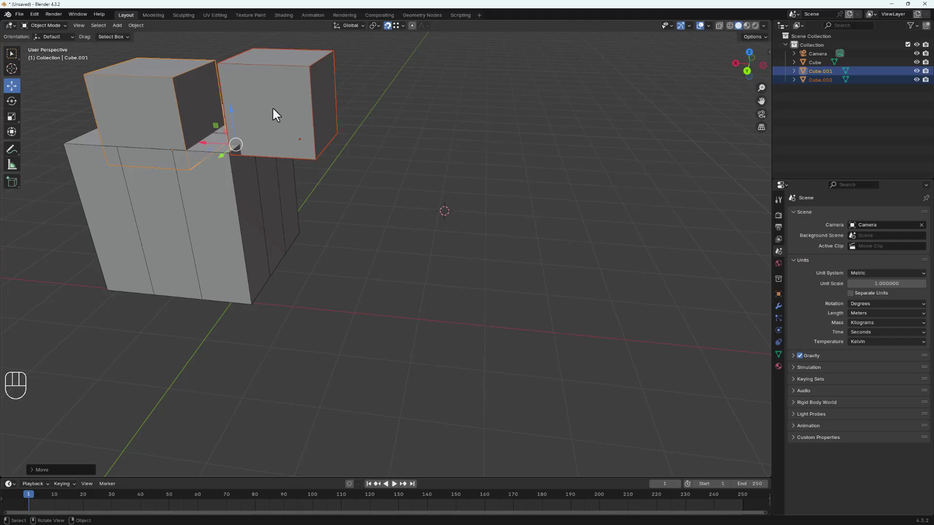
{"action": "key", "text": "g"}
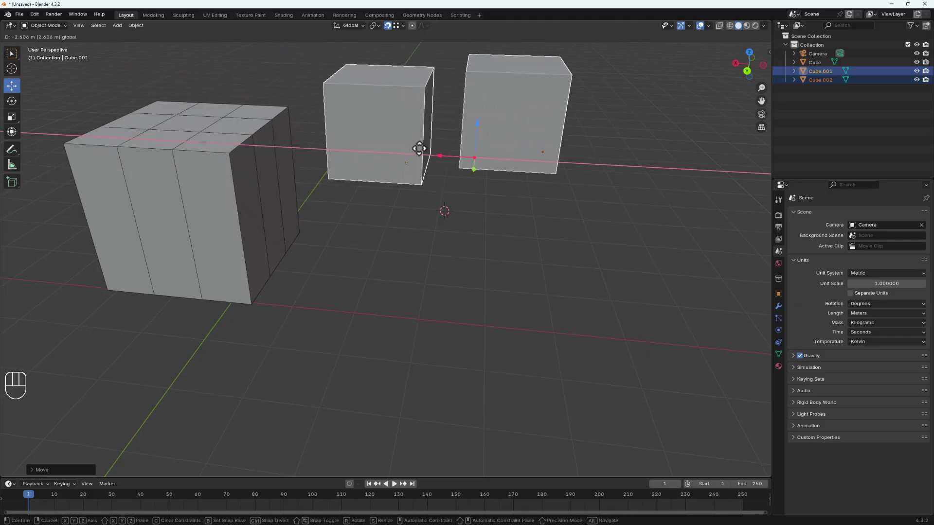
{"action": "left_click", "coordinate": [425, 160]}
Set the snap base to Closest and select only the original small cube
{"action": "left_click", "coordinate": [399, 26]}
{"action": "left_click", "coordinate": [365, 51]}
{"action": "left_click", "coordinate": [620, 244]}
{"action": "left_click", "coordinate": [393, 144]}
{"action": "middle_click_drag", "start_coordinate": [462, 188], "coordinate": [465, 209]}
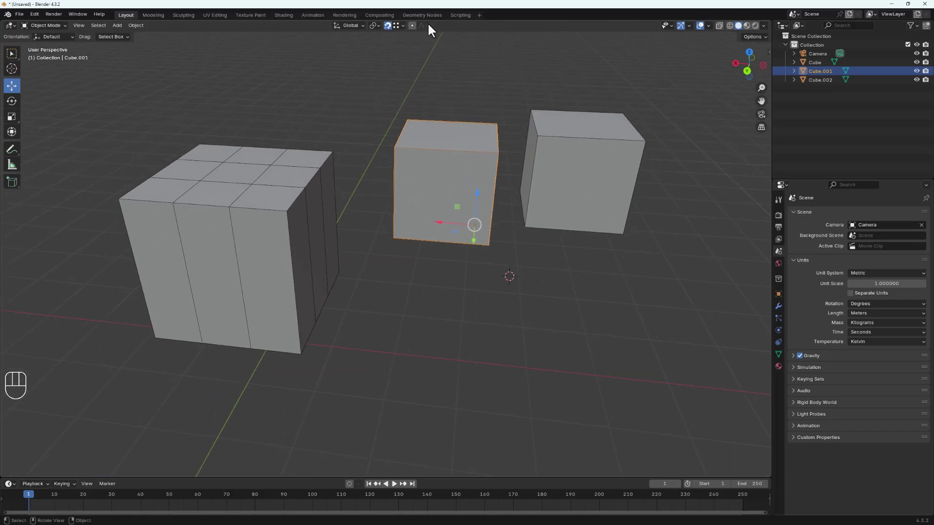
Raise the selected small cube along Z and set its origin with Origin to Geometry
{"action": "left_click_drag", "start_coordinate": [474, 188], "coordinate": [448, 110]}
{"action": "scroll", "coordinate": [394, 191], "scroll_direction": "down", "scroll_amount": 3}
{"action": "mouse_move", "coordinate": [394, 191]}
{"action": "middle_mouse_down"}
{"action": "mouse_move", "coordinate": [413, 156]}
{"action": "mouse_move", "coordinate": [400, 163]}
{"action": "mouse_move", "coordinate": [397, 197]}
{"action": "mouse_move", "coordinate": [410, 187]}
{"action": "middle_mouse_up"}
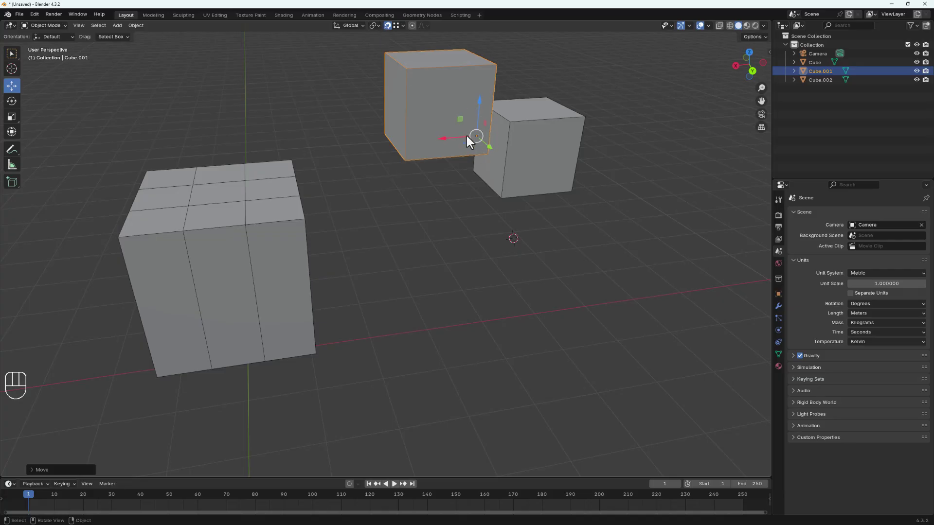
{"action": "left_click", "coordinate": [141, 26]}
{"action": "mouse_move", "coordinate": [170, 43]}
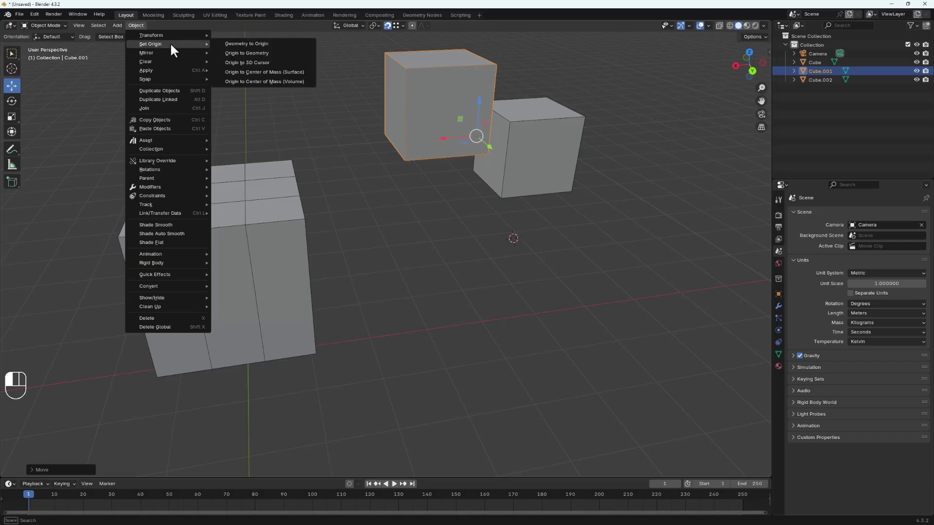
{"action": "left_click", "coordinate": [262, 56]}
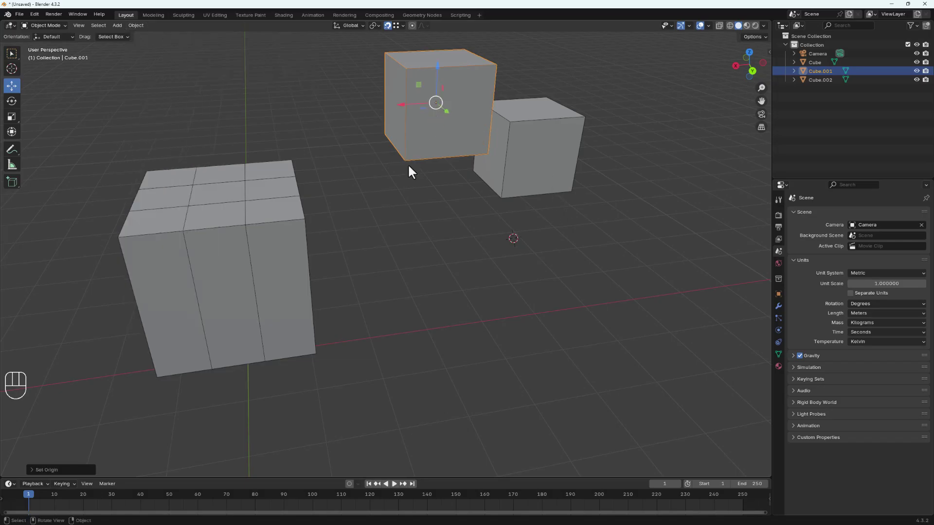
Try to move the small cube onto the large cube's top vertices using its lower front corner as a custom snap base
{"action": "middle_click_drag", "start_coordinate": [413, 146], "coordinate": [441, 209], "text": "shift"}
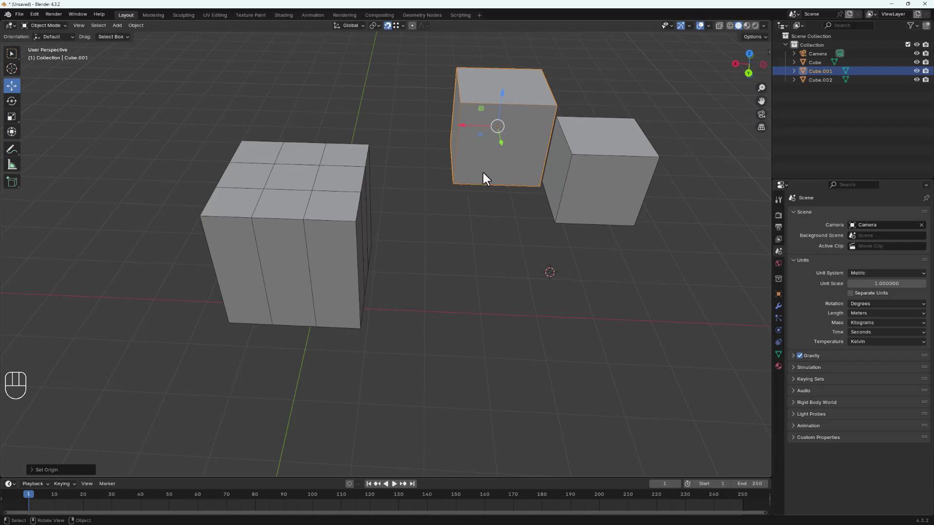
{"action": "key", "text": "g"}
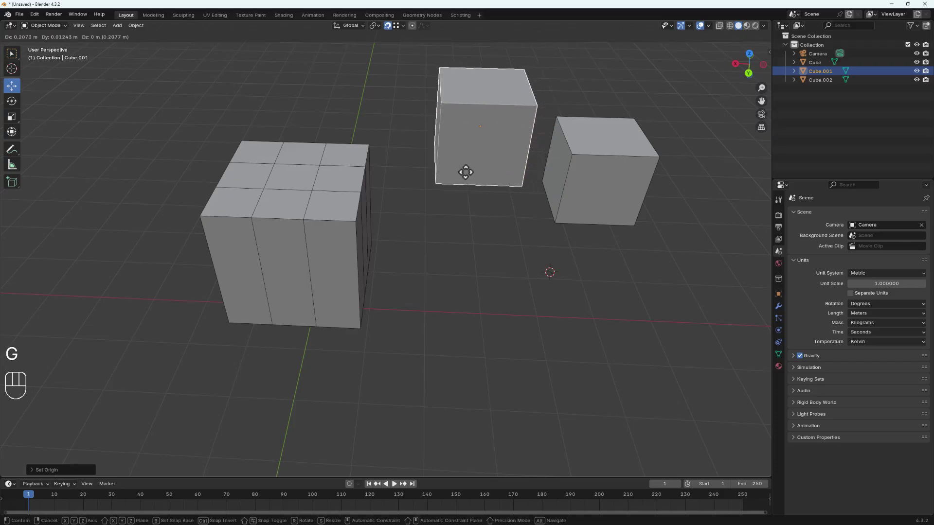
{"action": "key", "text": "b"}
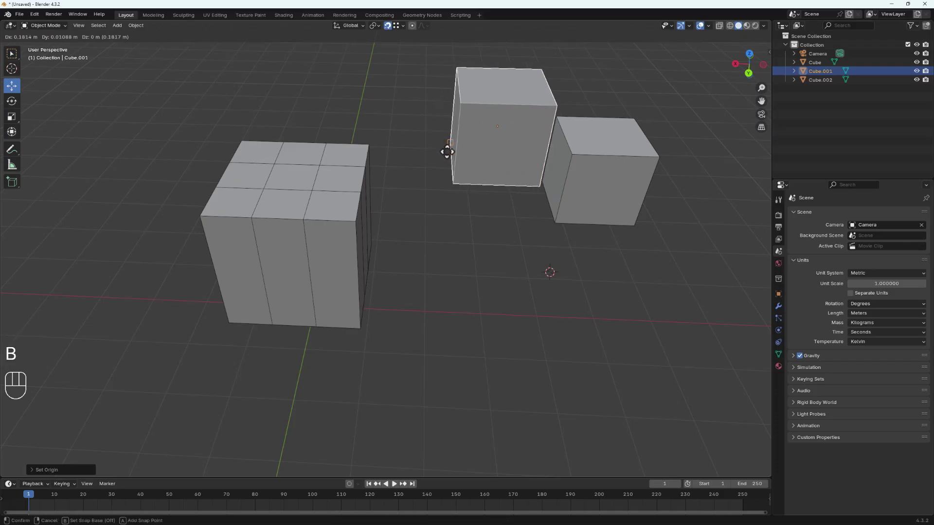
{"action": "left_click", "coordinate": [453, 183]}
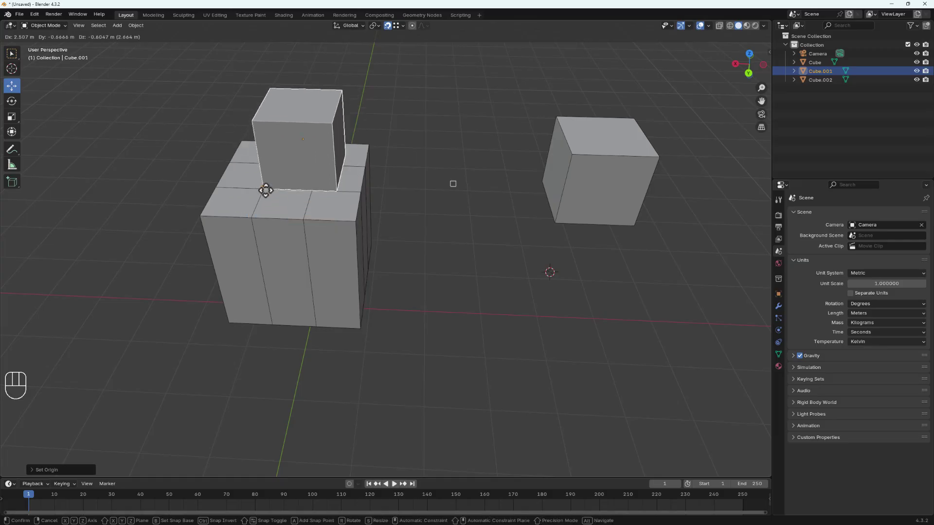
{"action": "left_click", "coordinate": [441, 179]}
{"action": "scroll", "coordinate": [436, 201], "scroll_direction": "down", "scroll_amount": 3}
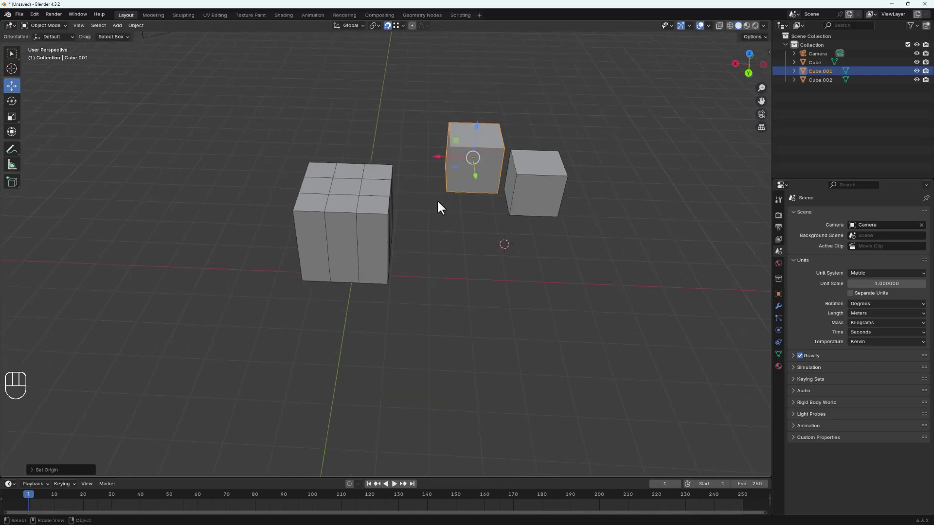
Set a lower corner of the small cube as the snap base and snap it to an inner vertex on the large cube's top
{"action": "middle_click_drag", "start_coordinate": [439, 209], "coordinate": [450, 157]}
{"action": "scroll", "coordinate": [462, 156], "scroll_direction": "up", "scroll_amount": 2}
{"action": "key", "text": "g"}
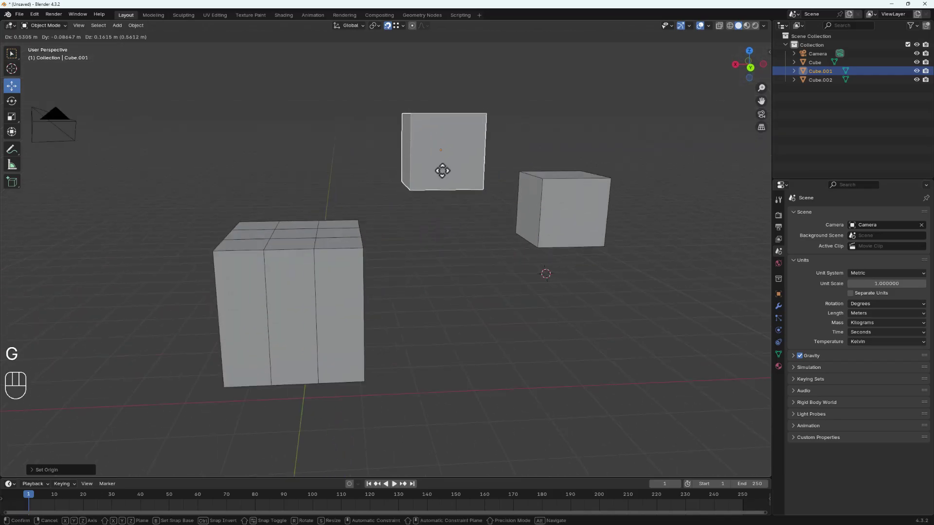
{"action": "key", "text": "b"}
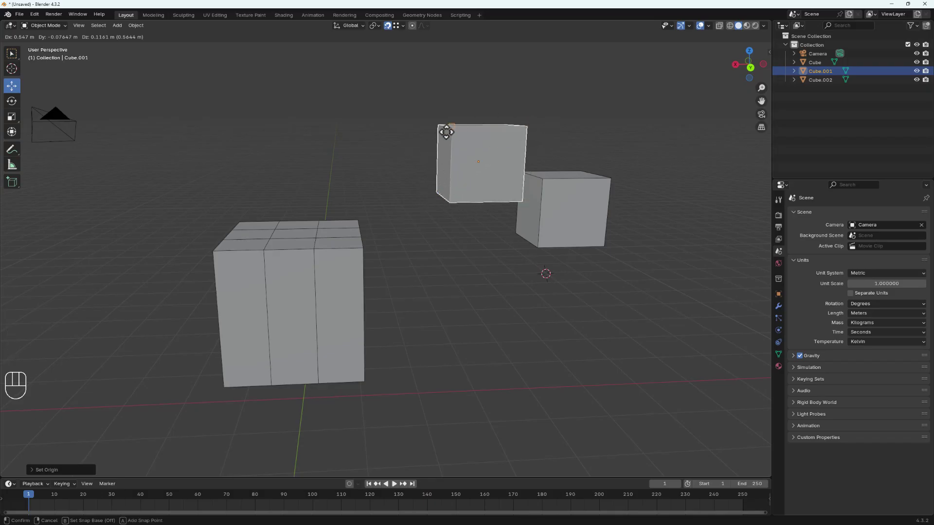
{"action": "left_click", "coordinate": [432, 194]}
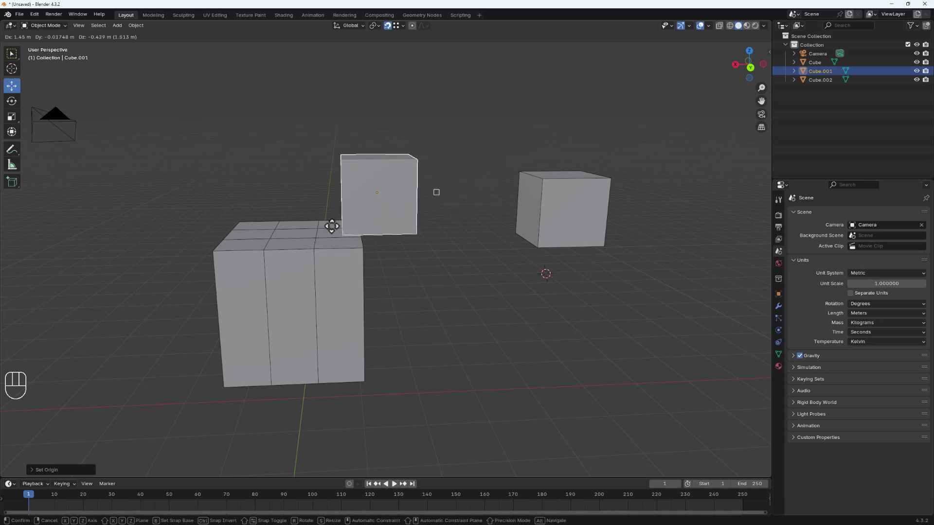
{"action": "left_click", "coordinate": [275, 232]}
{"action": "middle_click_drag", "start_coordinate": [274, 233], "coordinate": [332, 243]}
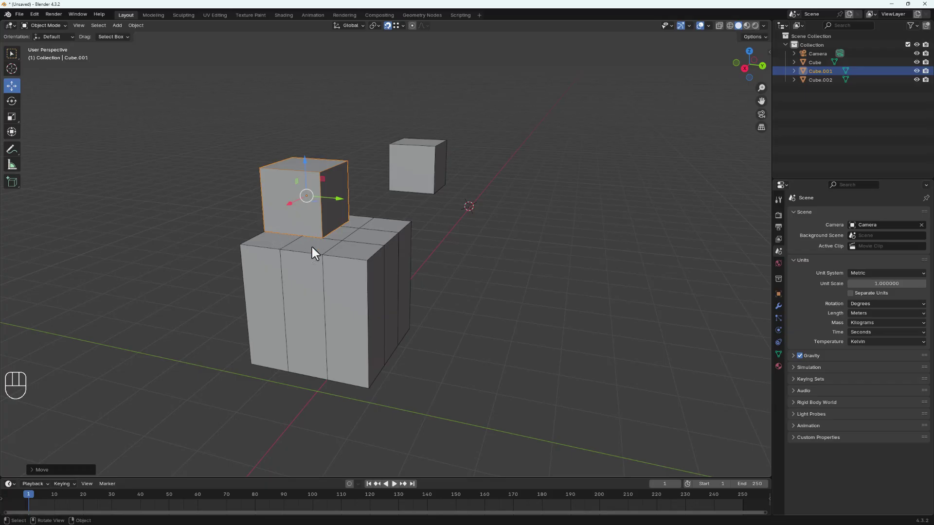
{"action": "middle_click_drag", "start_coordinate": [335, 236], "coordinate": [252, 212]}
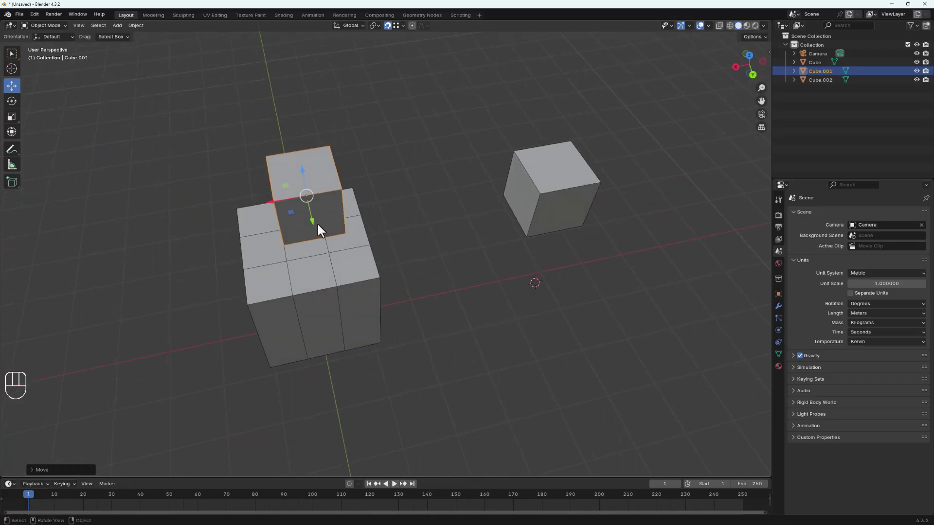
Move the small cube along Y off the large cube and set the snap target to Edge
{"action": "left_click_drag", "start_coordinate": [309, 217], "coordinate": [485, 357]}
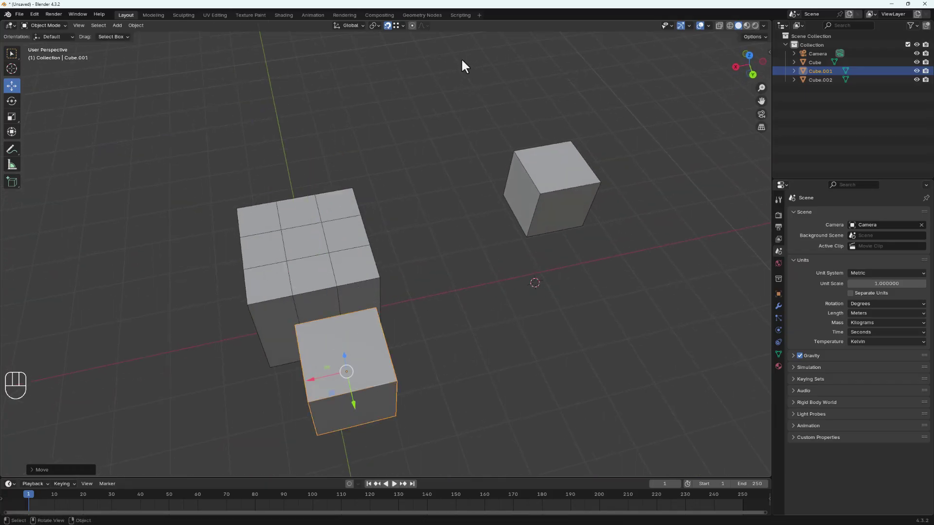
{"action": "left_click", "coordinate": [402, 25]}
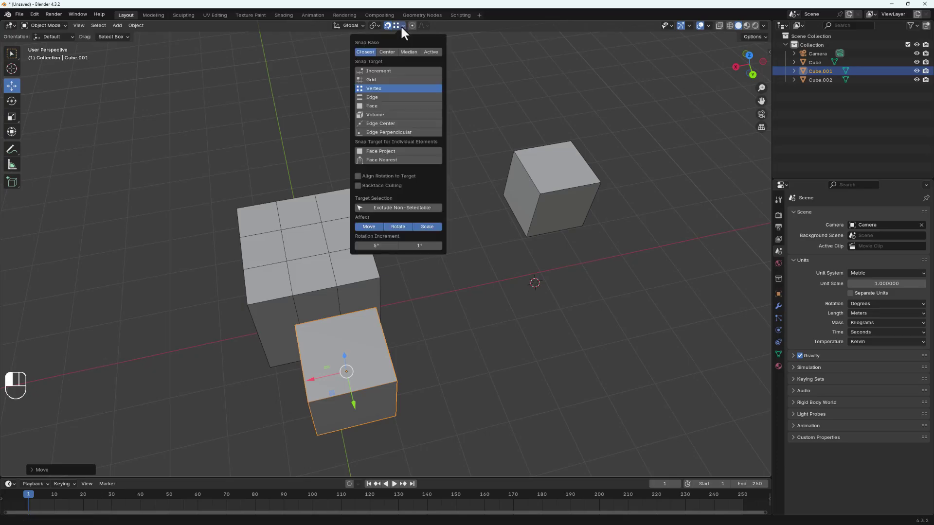
{"action": "left_click", "coordinate": [378, 98]}
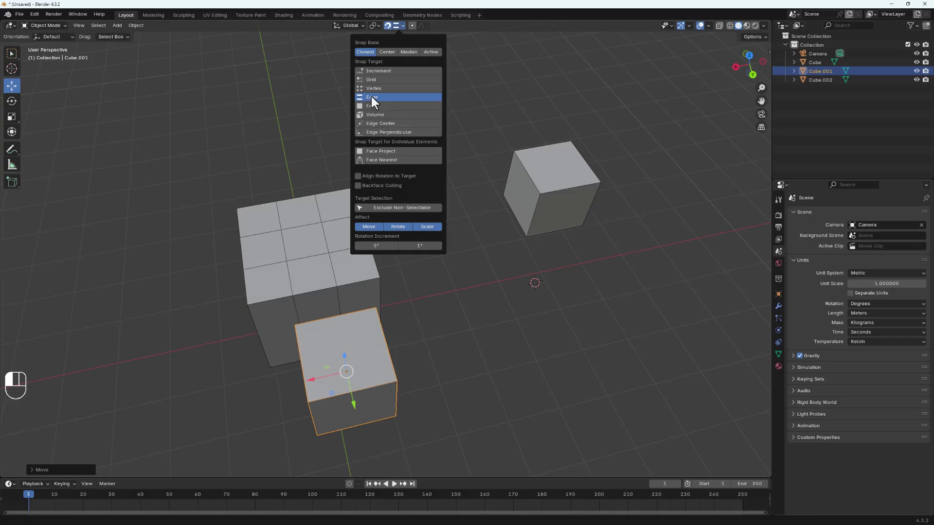
Snap the small cube along the large cube's upper edges and leave it beside the large cube
{"action": "middle_click_drag", "start_coordinate": [318, 372], "coordinate": [407, 261]}
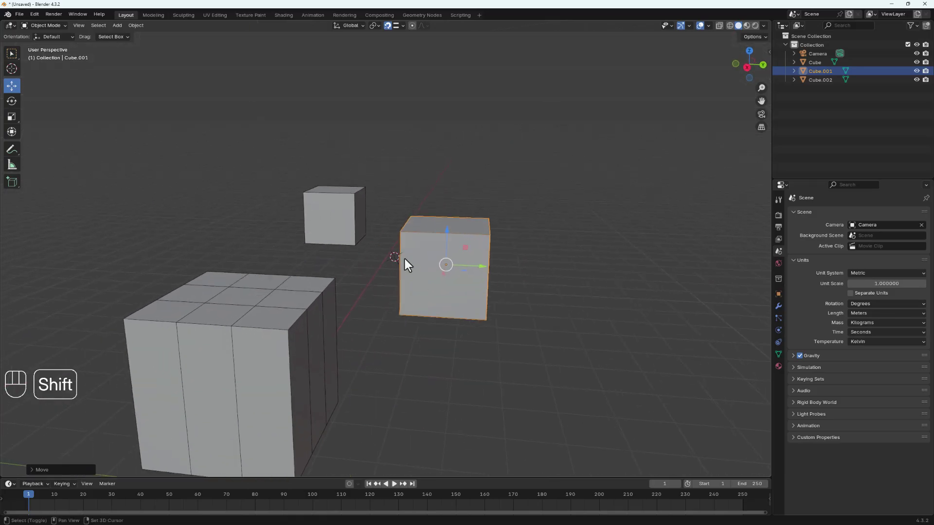
{"action": "key", "text": "g"}
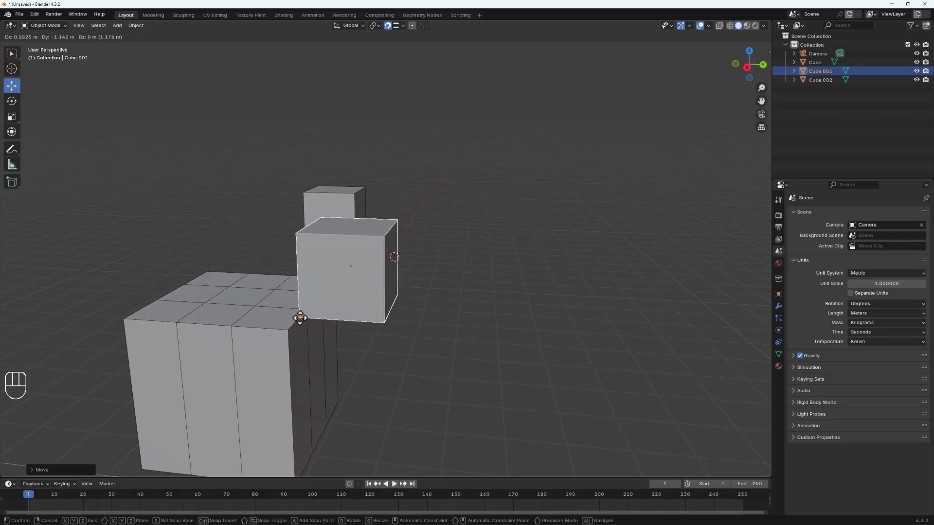
{"action": "left_click", "coordinate": [300, 317]}
{"action": "middle_click_drag", "start_coordinate": [299, 315], "coordinate": [364, 330]}
{"action": "key", "text": "g"}
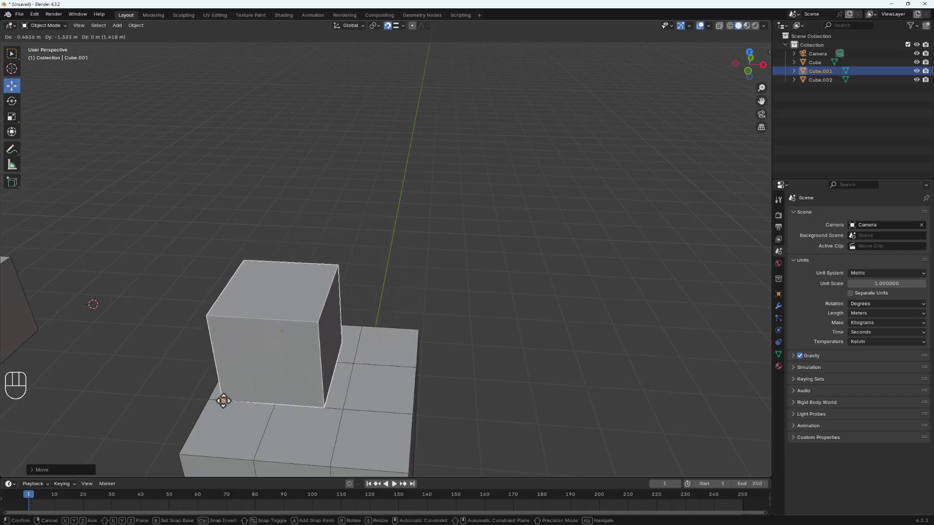
{"action": "left_click", "coordinate": [440, 302]}
{"action": "middle_click_drag", "start_coordinate": [440, 302], "coordinate": [376, 217]}
Select the large cube and enter Edit Mode
{"action": "left_click", "coordinate": [311, 258]}
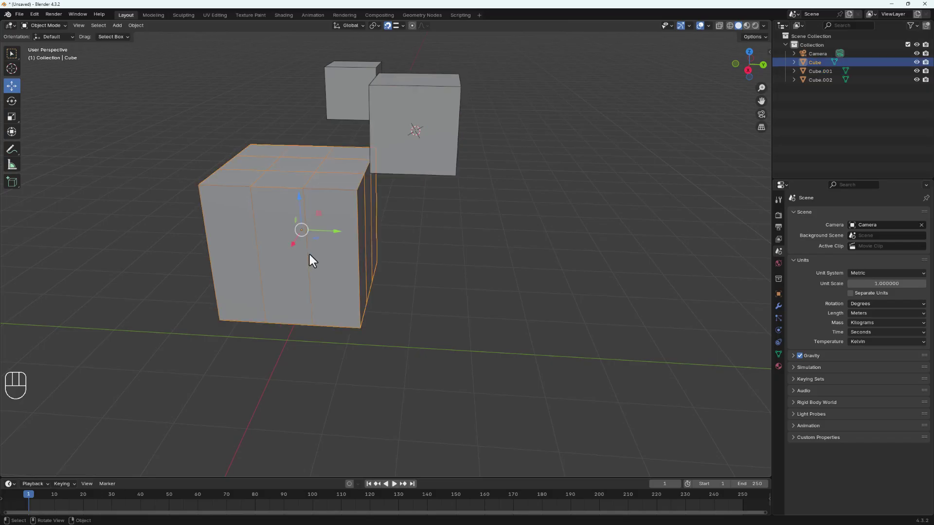
{"action": "key", "text": "ctrl+r"}
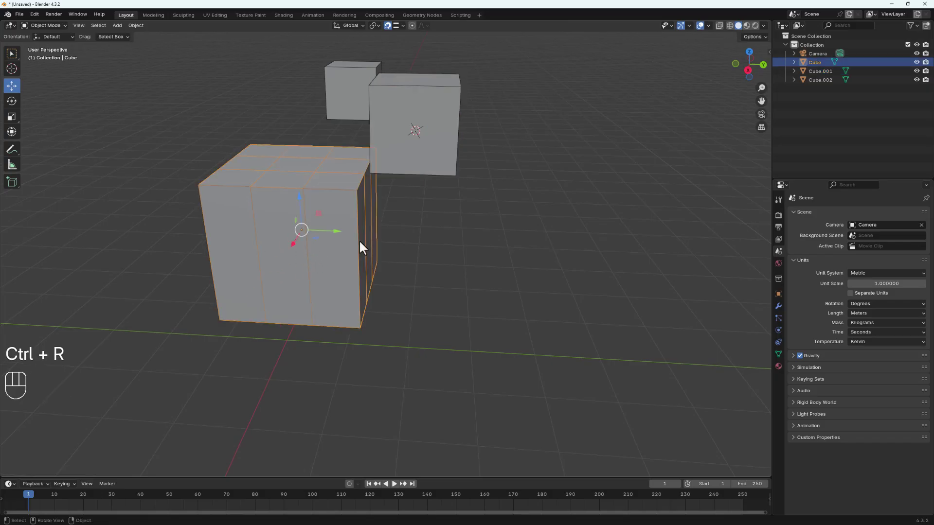
{"action": "key", "text": "Tab"}
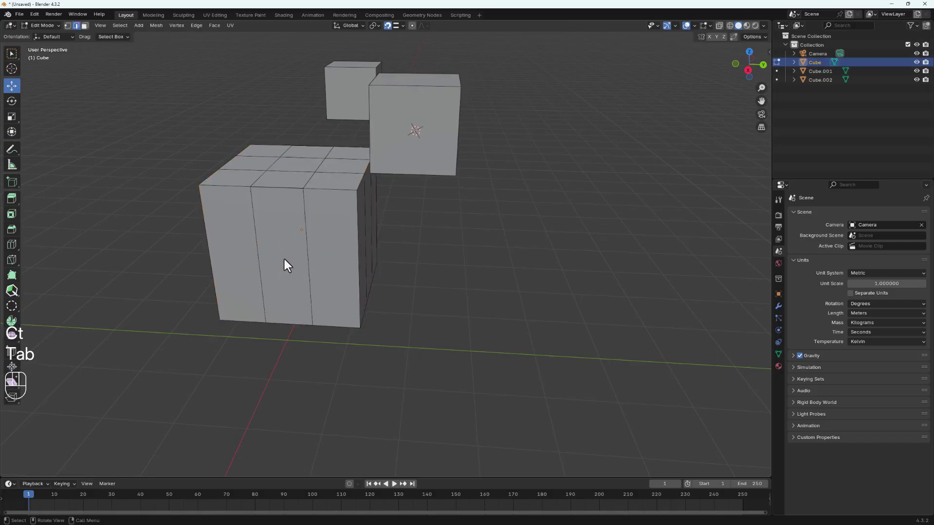
{"action": "key", "text": "ctrl+r"}
{"action": "left_click", "coordinate": [253, 273]}
{"action": "key", "text": "ctrl+z"}
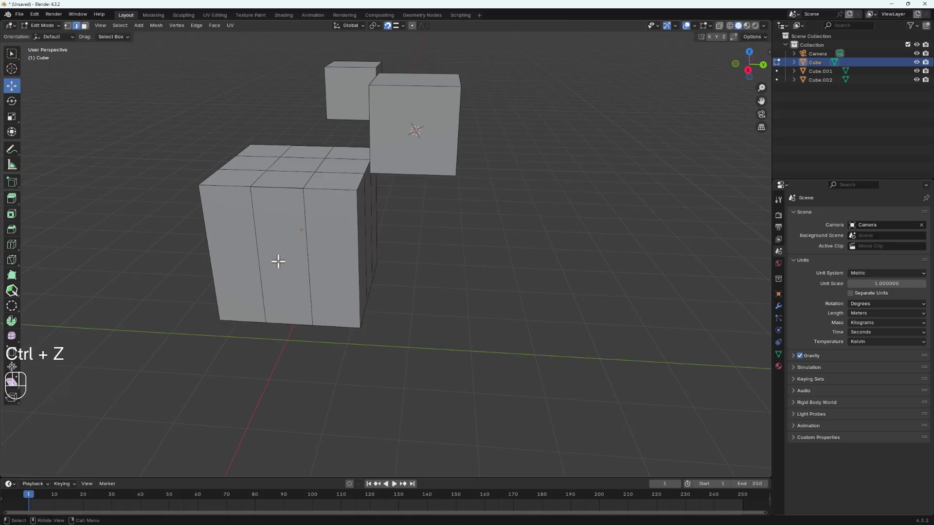
Add two evenly spaced horizontal loop cuts around the large cube and return to Object Mode
{"action": "key", "text": "ctrl+r"}
{"action": "scroll", "coordinate": [255, 239], "scroll_direction": "up", "scroll_amount": 1}
{"action": "left_click", "coordinate": [254, 237]}
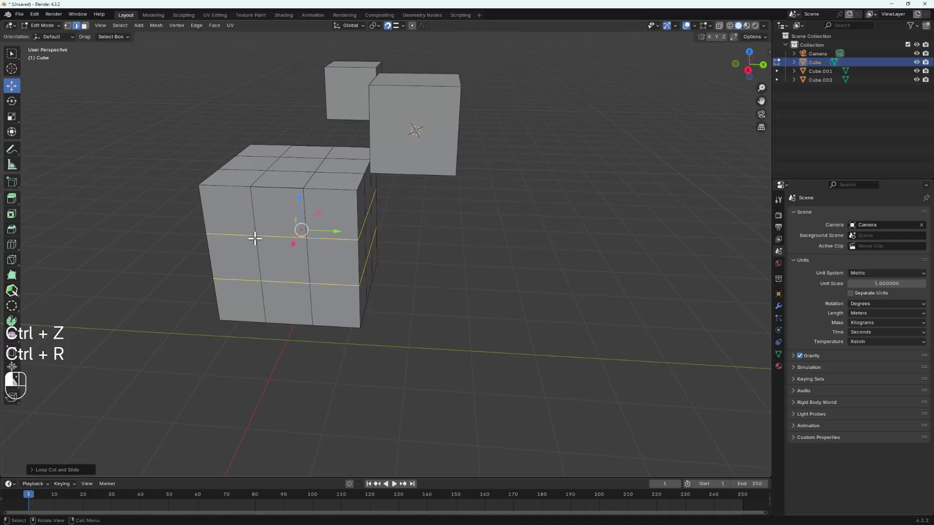
{"action": "middle_click_drag", "start_coordinate": [426, 165], "coordinate": [428, 63]}
{"action": "key", "text": "Tab"}
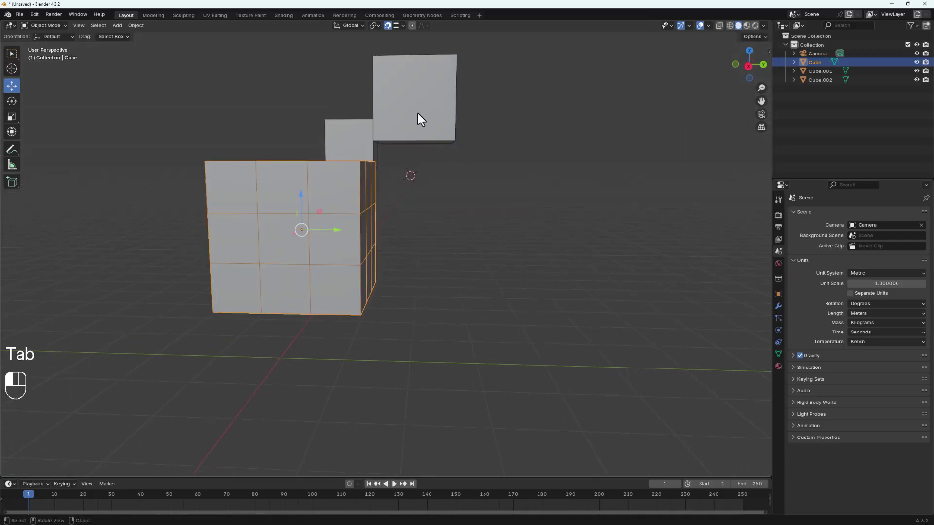
Select the small cube and move it along positive Y away from the large cube
{"action": "left_click", "coordinate": [419, 110]}
{"action": "left_click_drag", "start_coordinate": [447, 107], "coordinate": [511, 108]}
{"action": "middle_click_drag", "start_coordinate": [466, 178], "coordinate": [439, 132]}
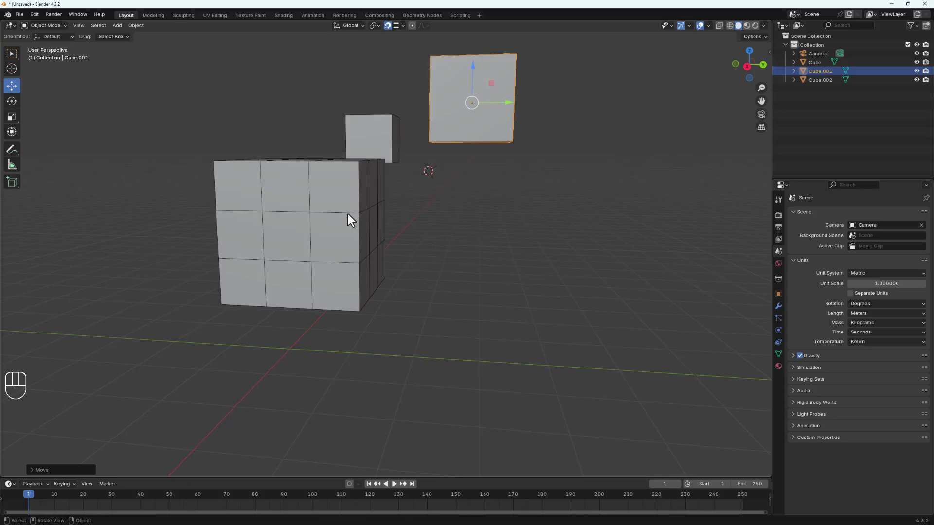
{"action": "mouse_move", "coordinate": [466, 142]}
{"action": "middle_mouse_down"}
{"action": "mouse_move", "coordinate": [490, 83]}
{"action": "mouse_move", "coordinate": [482, 139]}
{"action": "middle_mouse_up"}
{"action": "scroll", "coordinate": [467, 107], "scroll_direction": "down", "scroll_amount": 2}
Lower the small cube along Z, snapping its bottom to the large cube's upper horizontal loop, and check the alignment in Right Orthographic view
{"action": "key", "text": "g"}
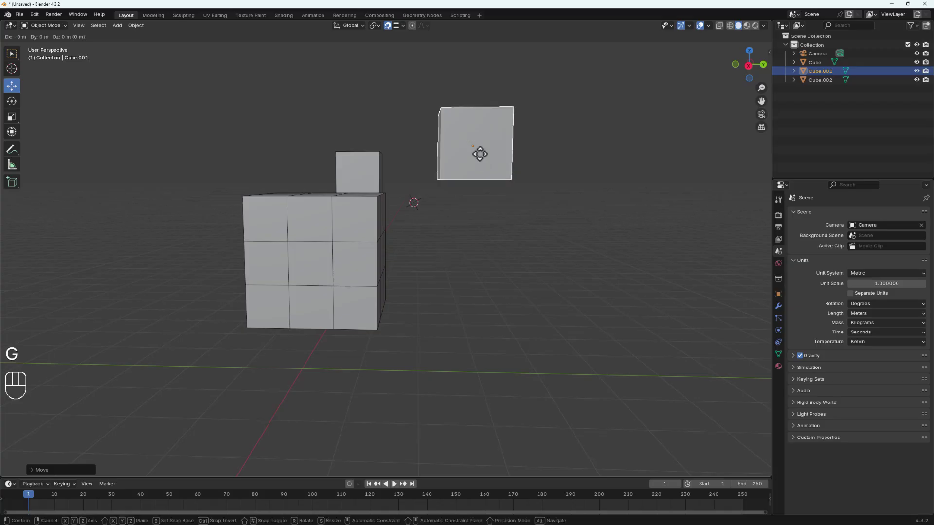
{"action": "key", "text": "z"}
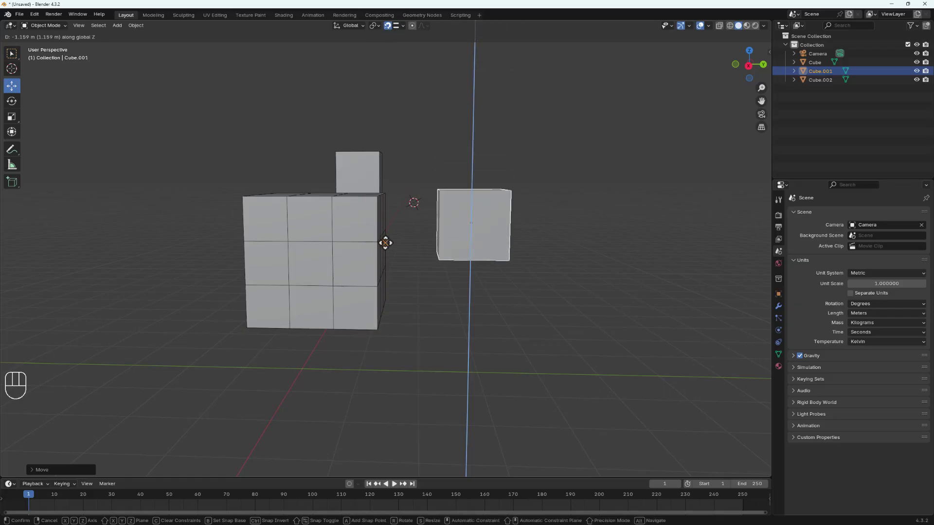
{"action": "left_click", "coordinate": [373, 243]}
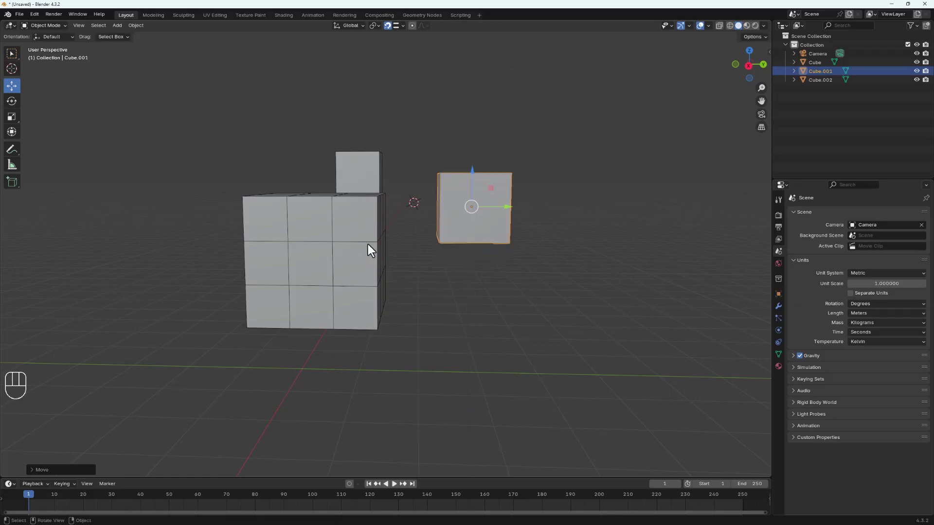
{"action": "mouse_move", "coordinate": [430, 295]}
{"action": "middle_mouse_down", "text": "alt"}
{"action": "mouse_move", "coordinate": [454, 139]}
{"action": "mouse_move", "coordinate": [431, 313]}
{"action": "middle_mouse_up", "text": "alt"}
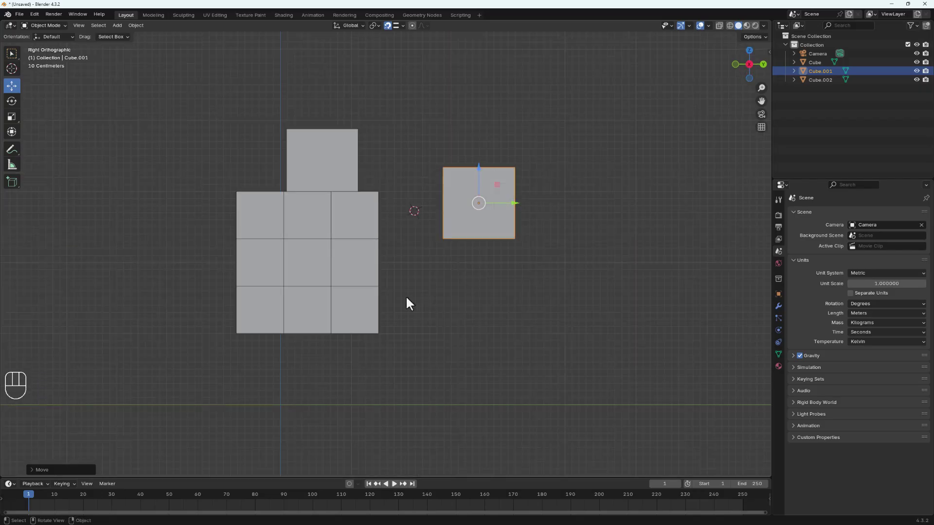
{"action": "scroll", "coordinate": [444, 240], "scroll_direction": "up", "scroll_amount": 3}
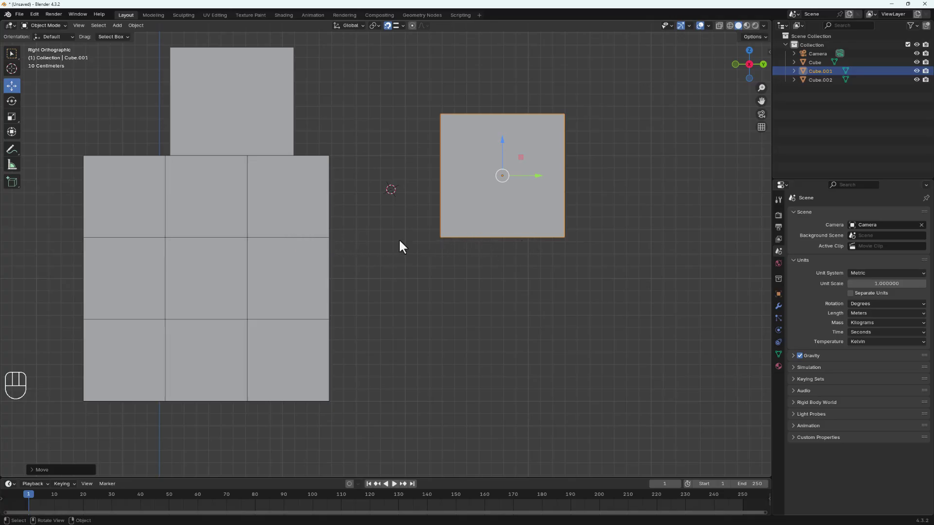
{"action": "scroll", "coordinate": [415, 232], "scroll_direction": "down", "scroll_amount": 3}
Change the snap target from Edge to Face
{"action": "middle_click_drag", "start_coordinate": [413, 231], "coordinate": [414, 118]}
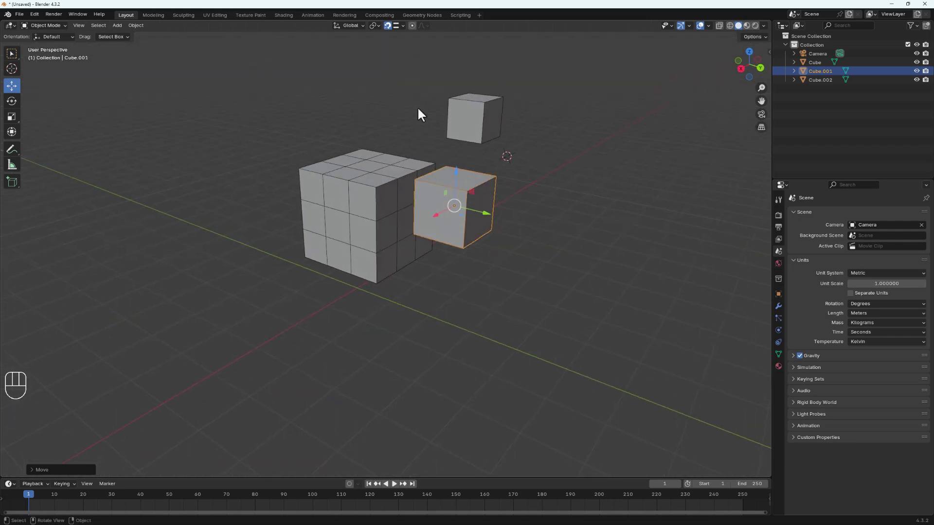
{"action": "left_click", "coordinate": [402, 25]}
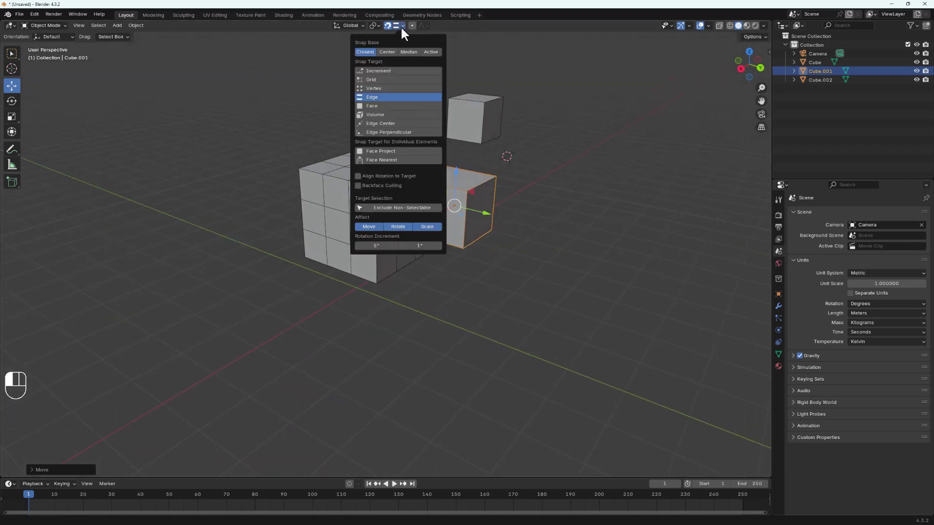
{"action": "left_click", "coordinate": [361, 107]}
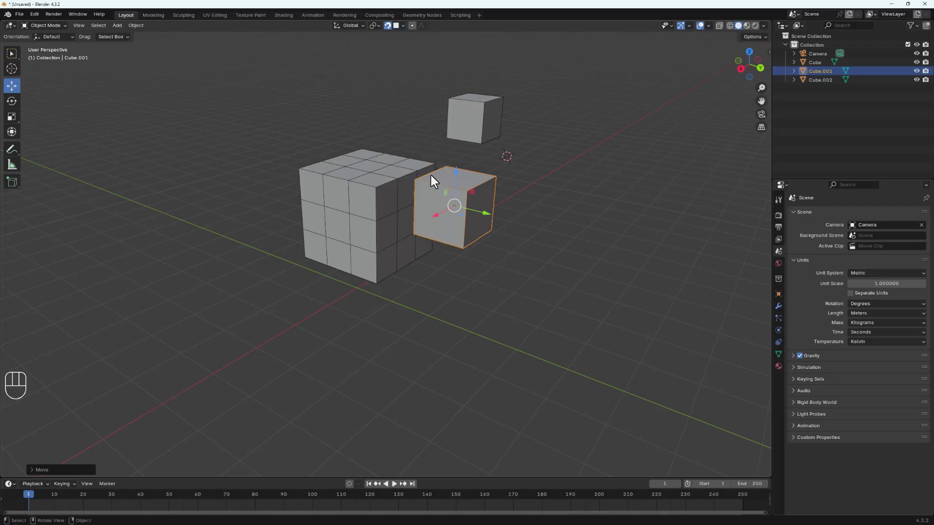
Scale the small cube down slightly
{"action": "middle_click_drag", "start_coordinate": [417, 197], "coordinate": [537, 257], "text": "shift"}
{"action": "middle_click_drag", "start_coordinate": [514, 295], "coordinate": [519, 273]}
{"action": "key", "text": "s"}
{"action": "left_click", "coordinate": [513, 261]}
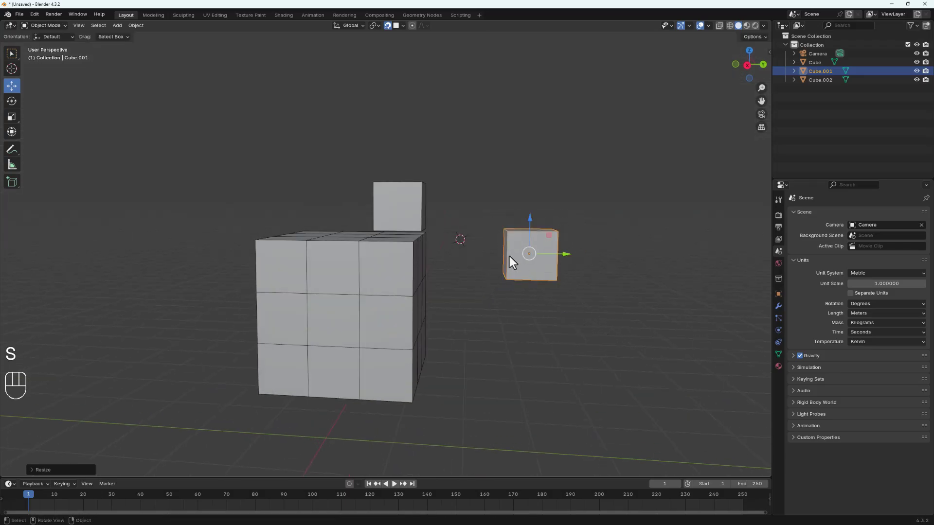
Raise the smallest cube along Z and move all three cubes together along negative X, away from the world origin
{"action": "left_click_drag", "start_coordinate": [530, 217], "coordinate": [526, 163]}
{"action": "middle_click_drag", "start_coordinate": [536, 211], "coordinate": [524, 231]}
{"action": "left_click_drag", "start_coordinate": [607, 63], "coordinate": [418, 246]}
{"action": "middle_click_drag", "start_coordinate": [443, 252], "coordinate": [359, 265], "text": "shift"}
{"action": "left_click_drag", "start_coordinate": [417, 184], "coordinate": [516, 102]}
Add an ico sphere and move it along positive X into the open space in front of the cubes
{"action": "key", "text": "shift+a"}
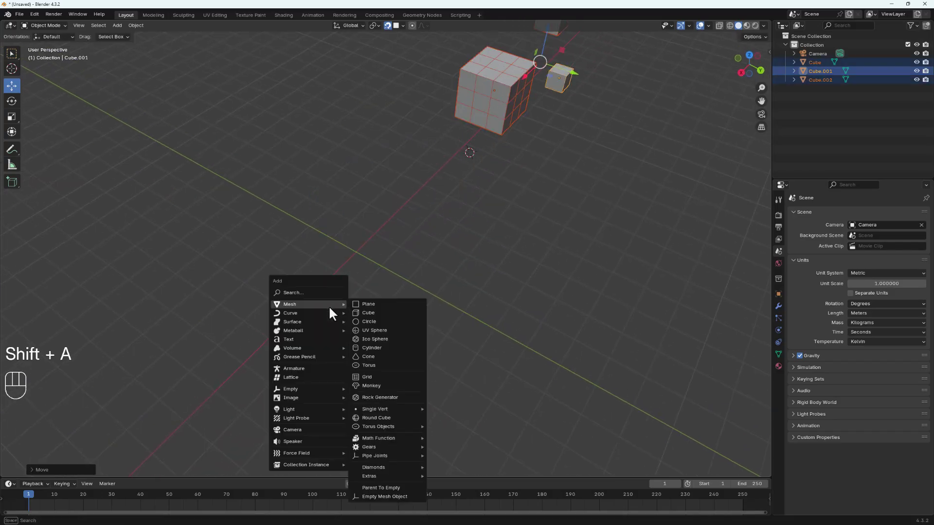
{"action": "left_click", "coordinate": [374, 339]}
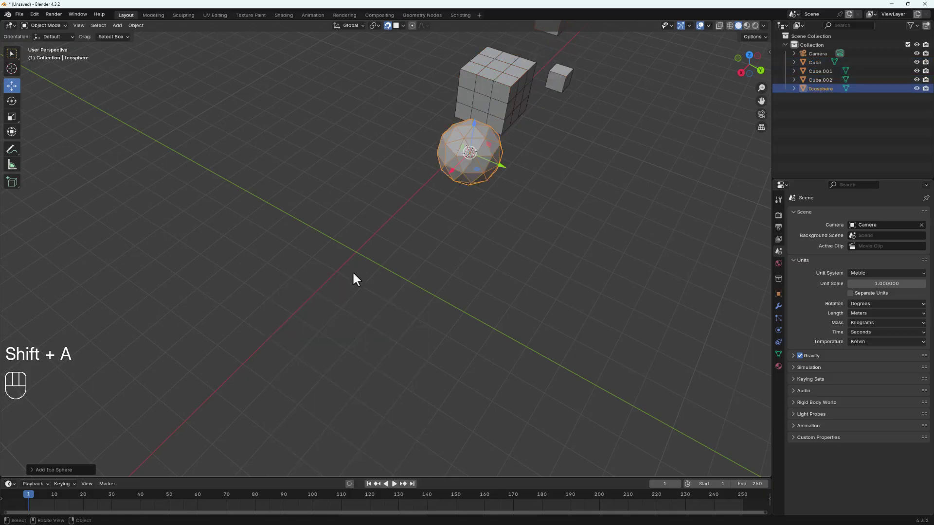
{"action": "scroll", "coordinate": [455, 161], "scroll_direction": "up", "scroll_amount": 3}
{"action": "key", "text": "g"}
{"action": "key", "text": "x"}
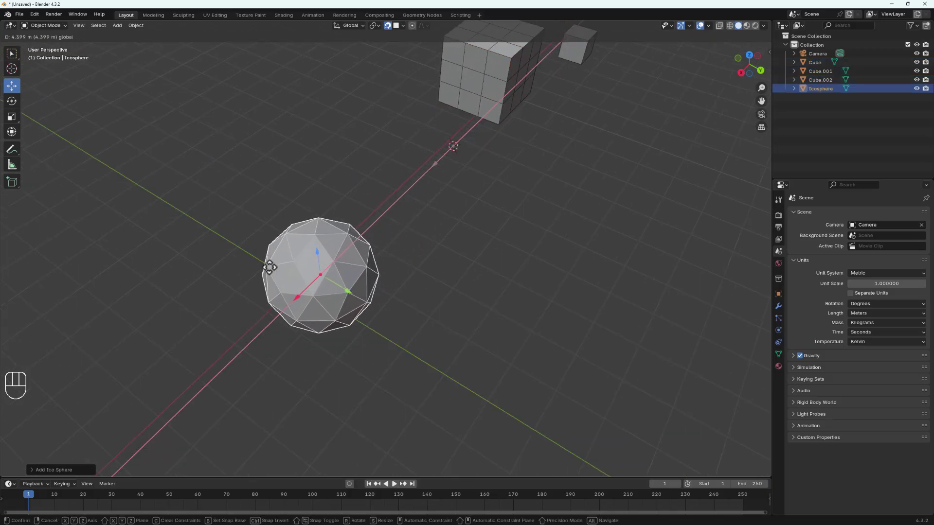
{"action": "left_click", "coordinate": [384, 311]}
Turn off the wireframe overlay in the viewport
{"action": "left_click", "coordinate": [402, 276]}
{"action": "middle_click_drag", "start_coordinate": [387, 317], "coordinate": [343, 260]}
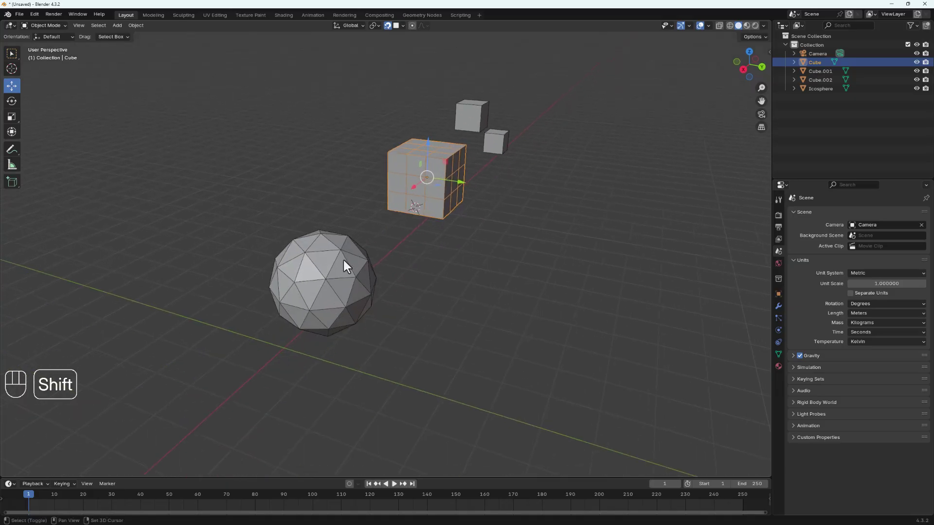
{"action": "left_click", "coordinate": [706, 25]}
{"action": "left_click", "coordinate": [655, 170]}
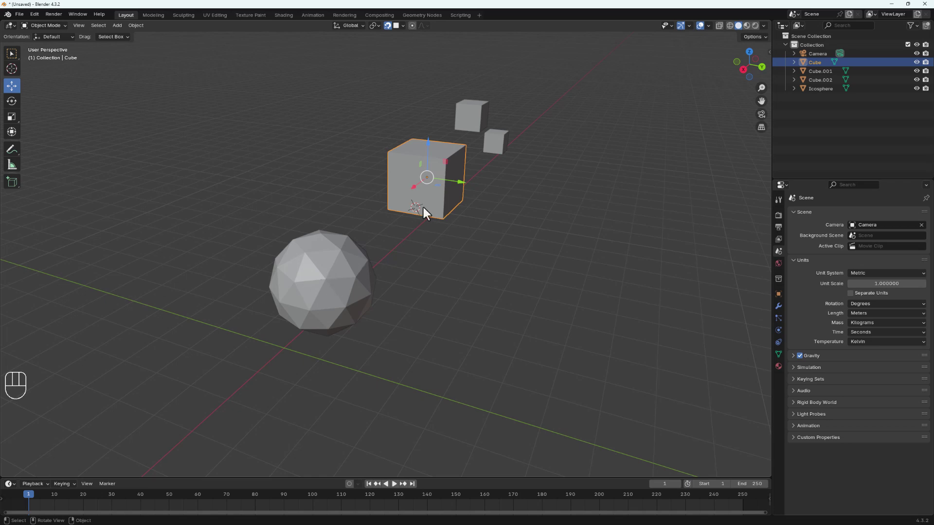
Clear the selection, add a cone mesh and scale it down
{"action": "left_click", "coordinate": [507, 142]}
{"action": "middle_click_drag", "start_coordinate": [508, 142], "coordinate": [423, 267]}
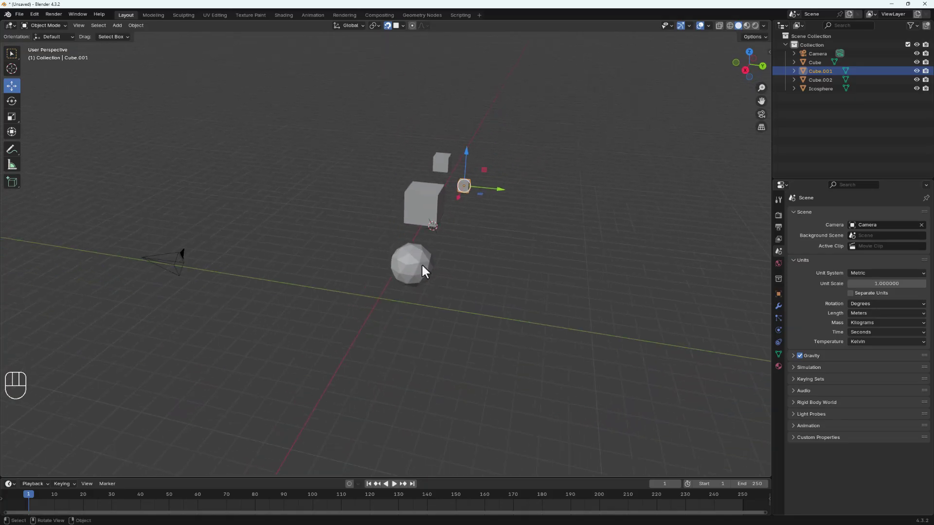
{"action": "left_click", "coordinate": [421, 265]}
{"action": "left_click", "coordinate": [428, 270], "text": "shift"}
{"action": "key", "text": "shift+a"}
{"action": "mouse_move", "coordinate": [441, 262]}
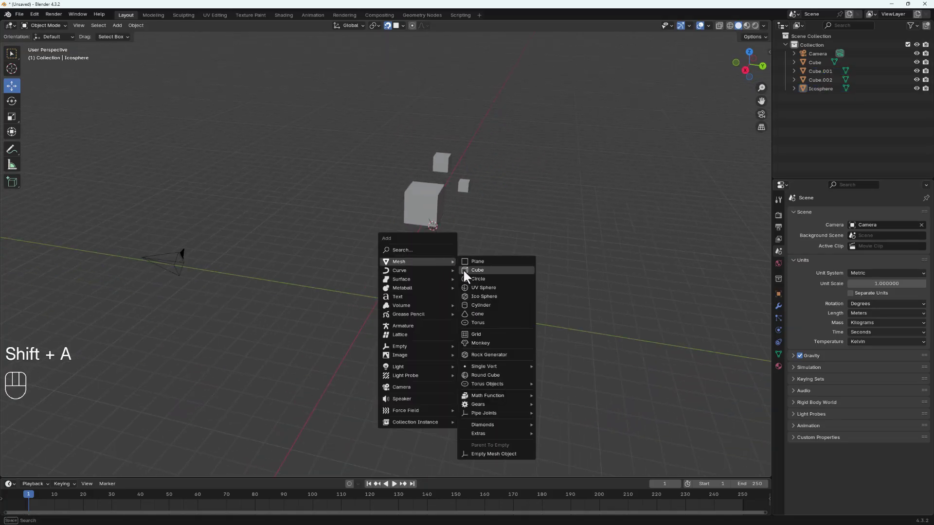
{"action": "left_click", "coordinate": [472, 314]}
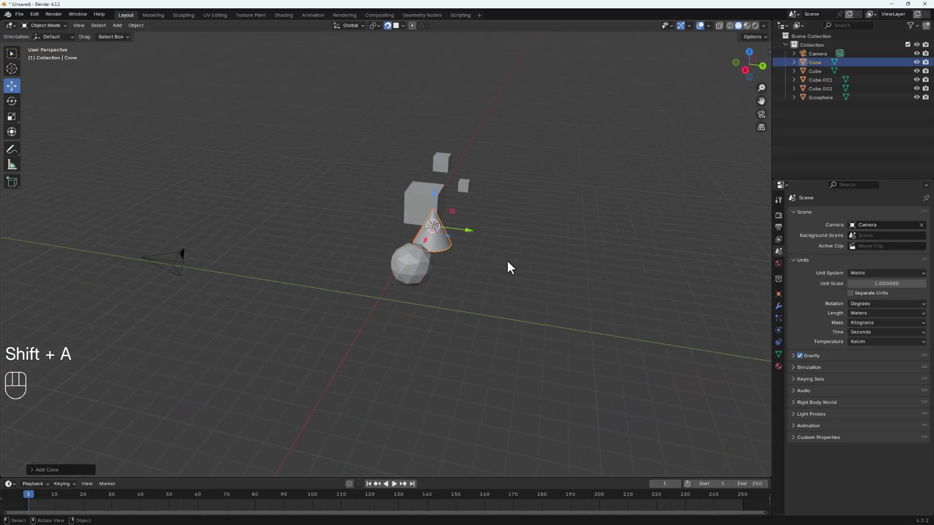
{"action": "key", "text": "s"}
{"action": "left_click", "coordinate": [438, 228]}
Raise the cone along Z and move it along X to hover above the ico sphere
{"action": "scroll", "coordinate": [424, 226], "scroll_direction": "up", "scroll_amount": 2}
{"action": "left_click_drag", "start_coordinate": [434, 195], "coordinate": [428, 140]}
{"action": "middle_click_drag", "start_coordinate": [465, 189], "coordinate": [419, 188]}
{"action": "left_click_drag", "start_coordinate": [409, 173], "coordinate": [306, 209]}
{"action": "middle_click_drag", "start_coordinate": [306, 221], "coordinate": [380, 172]}
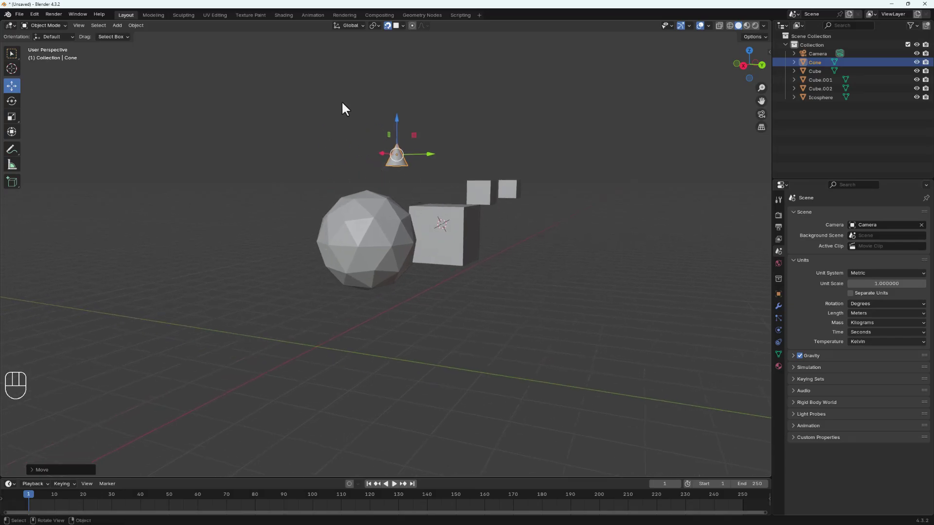
Enable Align Rotation to Target for face snapping and scale the cone down further
{"action": "left_click", "coordinate": [402, 26]}
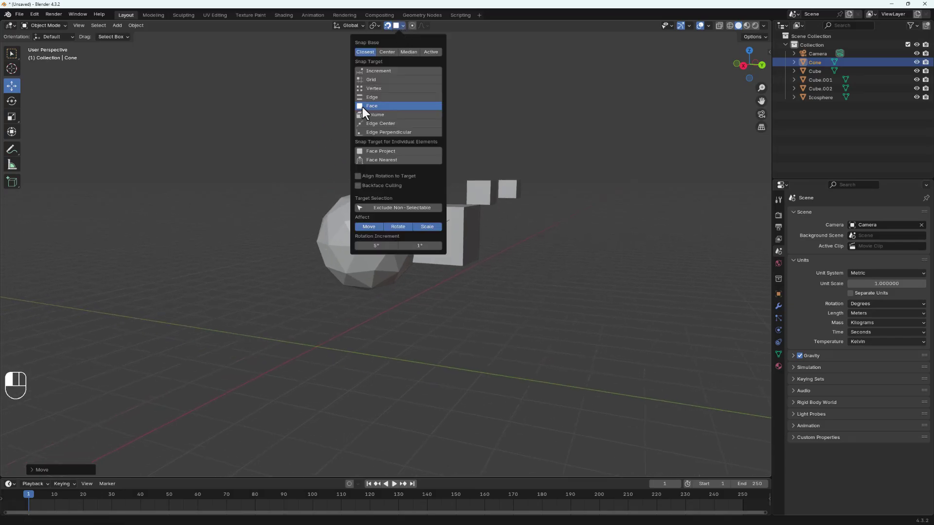
{"action": "left_click", "coordinate": [390, 176]}
{"action": "middle_click_drag", "start_coordinate": [384, 175], "coordinate": [368, 156]}
{"action": "key", "text": "s"}
{"action": "left_click", "coordinate": [408, 184]}
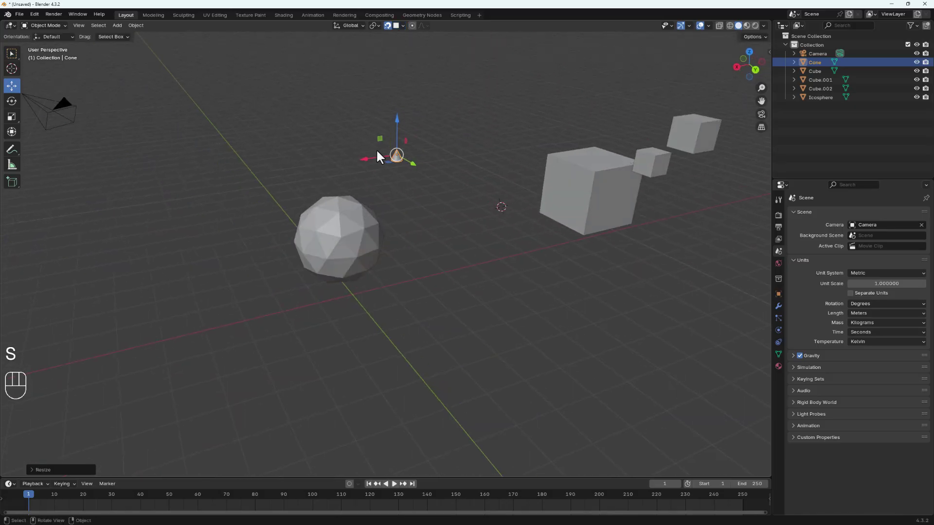
Snap the cone onto a face of the ico sphere and check how it sits on the surface
{"action": "key", "text": "g"}
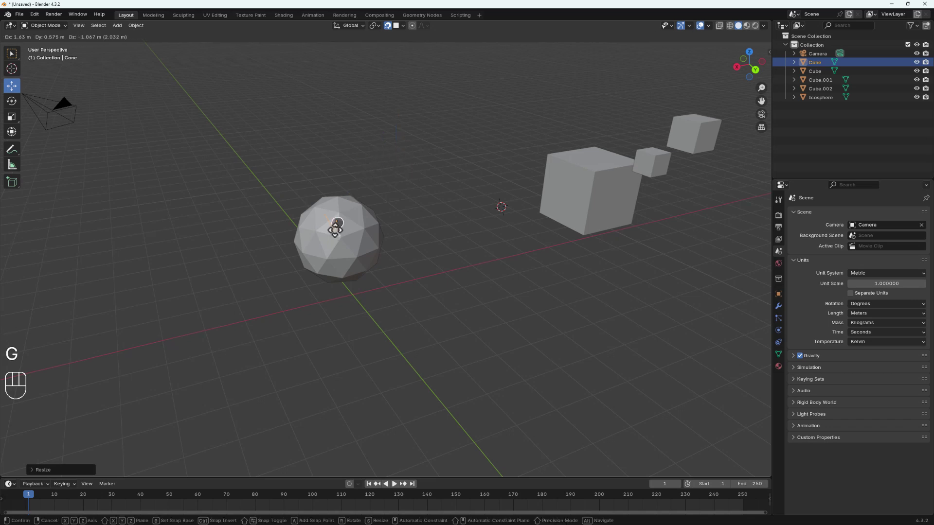
{"action": "left_click", "coordinate": [324, 233]}
{"action": "scroll", "coordinate": [323, 233], "scroll_direction": "up", "scroll_amount": 6}
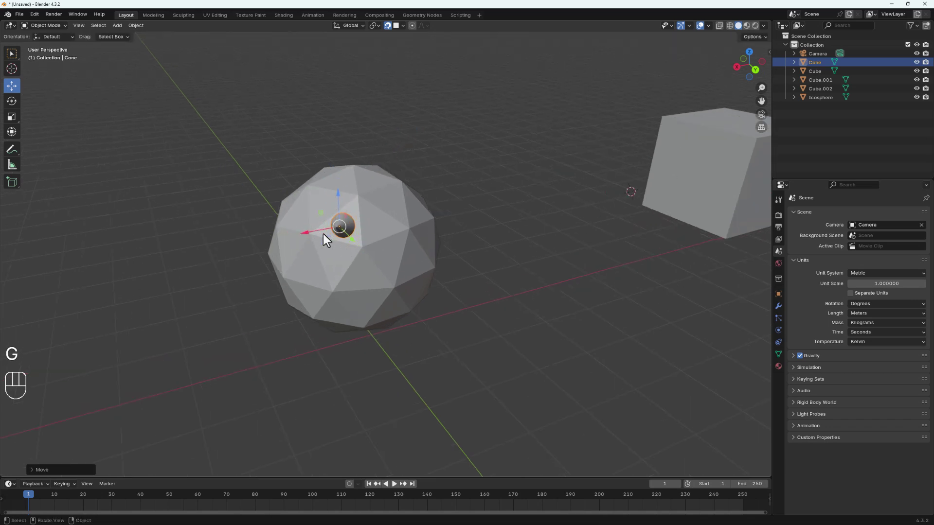
{"action": "middle_click_drag", "start_coordinate": [351, 241], "coordinate": [485, 250]}
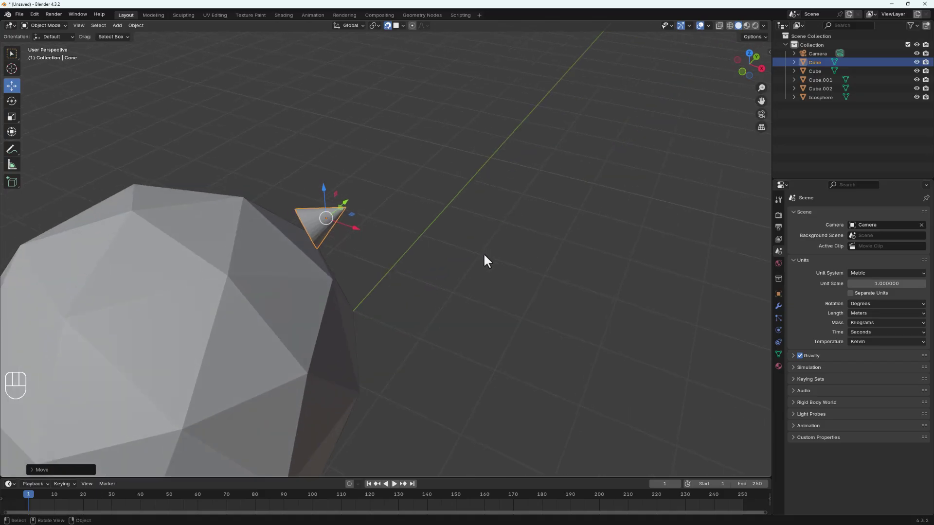
Move the cone onto two further faces of the ico sphere, checking its alignment to each surface
{"action": "key", "text": "g"}
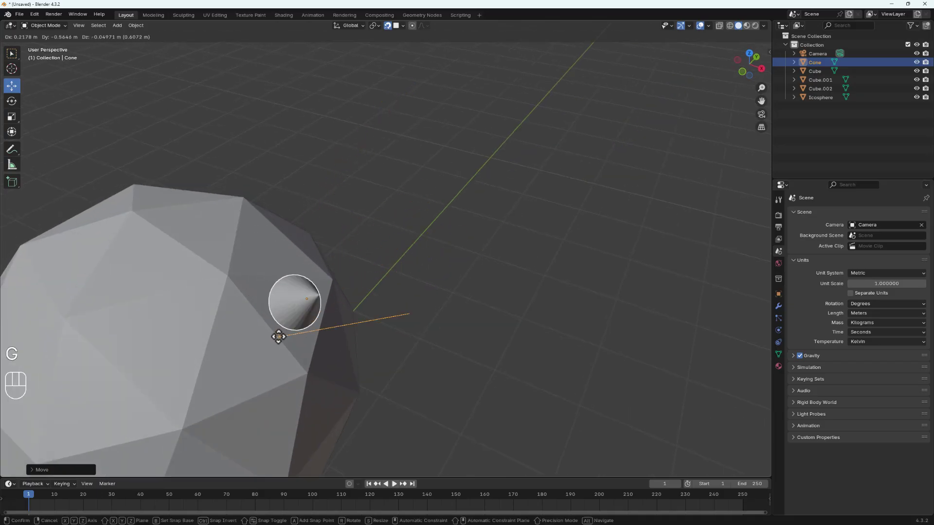
{"action": "left_click", "coordinate": [287, 331]}
{"action": "middle_click_drag", "start_coordinate": [296, 326], "coordinate": [287, 292]}
{"action": "scroll", "coordinate": [317, 325], "scroll_direction": "down", "scroll_amount": 3}
{"action": "scroll", "coordinate": [306, 262], "scroll_direction": "up", "scroll_amount": 4}
{"action": "middle_click_drag", "start_coordinate": [327, 235], "coordinate": [370, 257]}
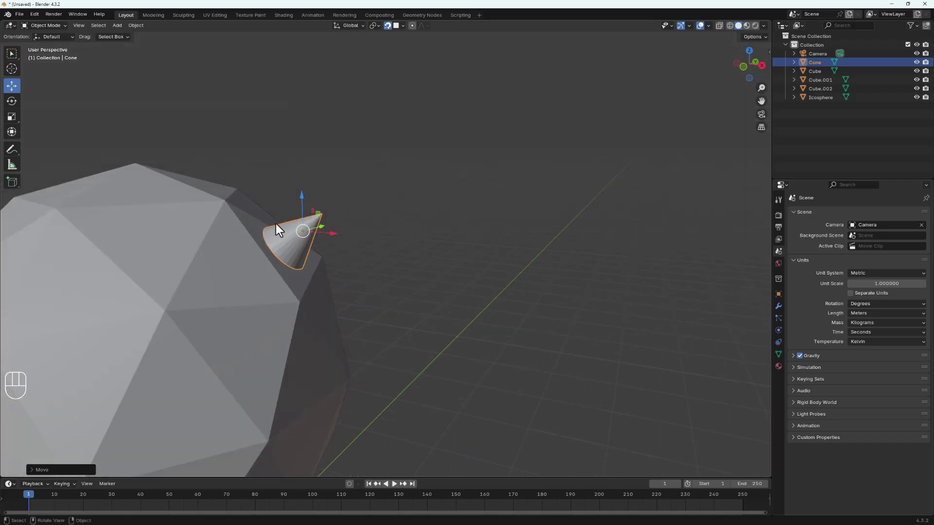
{"action": "scroll", "coordinate": [329, 275], "scroll_direction": "down", "scroll_amount": 2}
{"action": "key", "text": "g"}
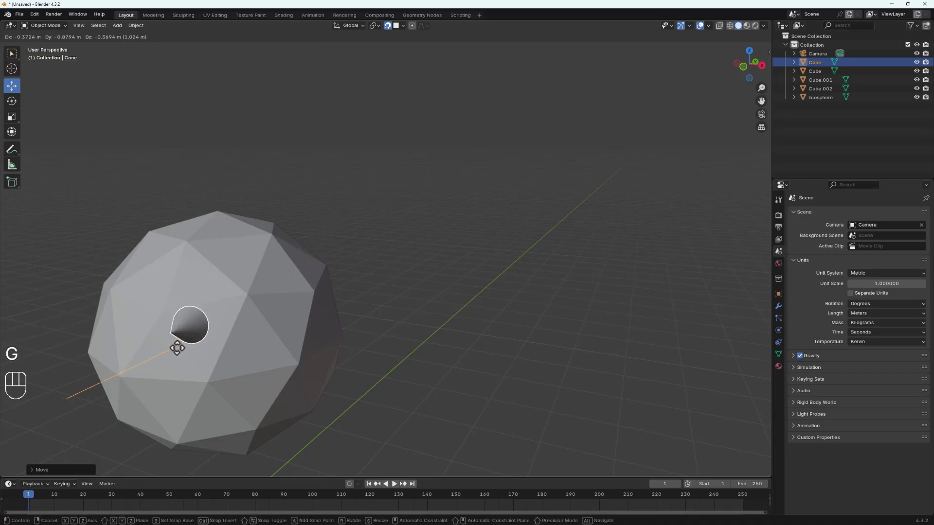
{"action": "left_click", "coordinate": [186, 352]}
{"action": "middle_click_drag", "start_coordinate": [185, 352], "coordinate": [215, 351]}
Duplicate the cone twice, snapping one copy onto a neighbouring face and the other near the ico sphere's top
{"action": "key", "text": "shift+d"}
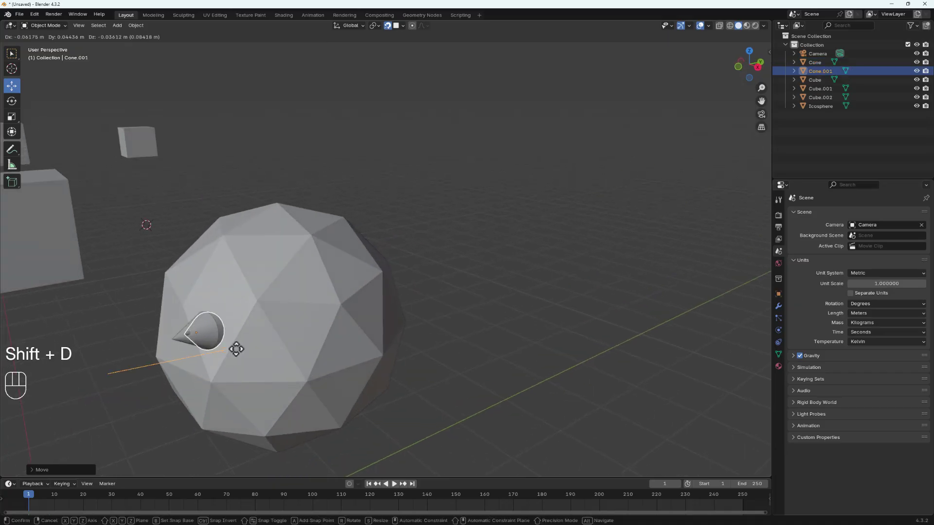
{"action": "left_click", "coordinate": [302, 348]}
{"action": "key", "text": "shift+d"}
{"action": "left_click", "coordinate": [238, 239]}
{"action": "middle_click_drag", "start_coordinate": [242, 239], "coordinate": [261, 254]}
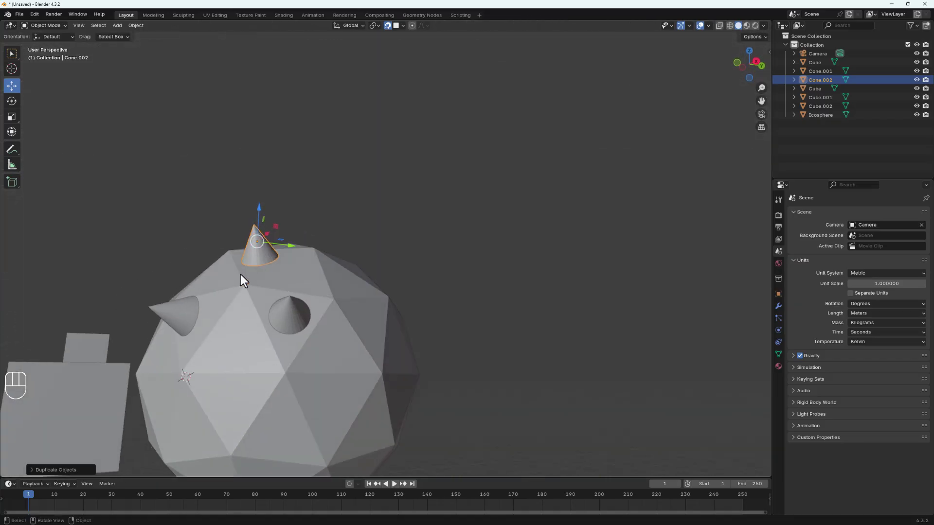
Pull the topmost cone off the ico sphere into the empty space beside it
{"action": "middle_click_drag", "start_coordinate": [197, 348], "coordinate": [212, 290]}
{"action": "scroll", "coordinate": [216, 263], "scroll_direction": "up", "scroll_amount": 2}
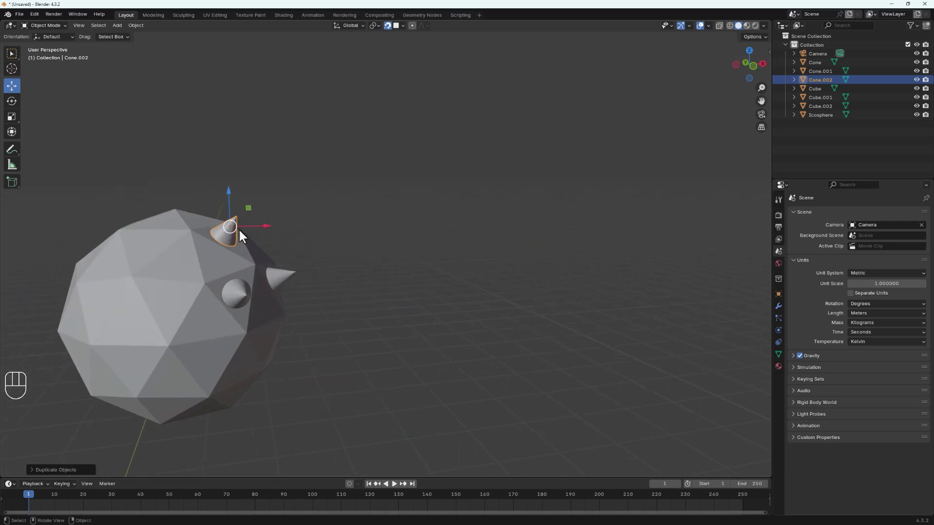
{"action": "key", "text": "g"}
{"action": "left_click", "coordinate": [365, 159]}
{"action": "middle_click_drag", "start_coordinate": [365, 158], "coordinate": [402, 173]}
Set a custom snap base point on the detached cone's base and snap the cone onto a free ico sphere face
{"action": "key", "text": "g"}
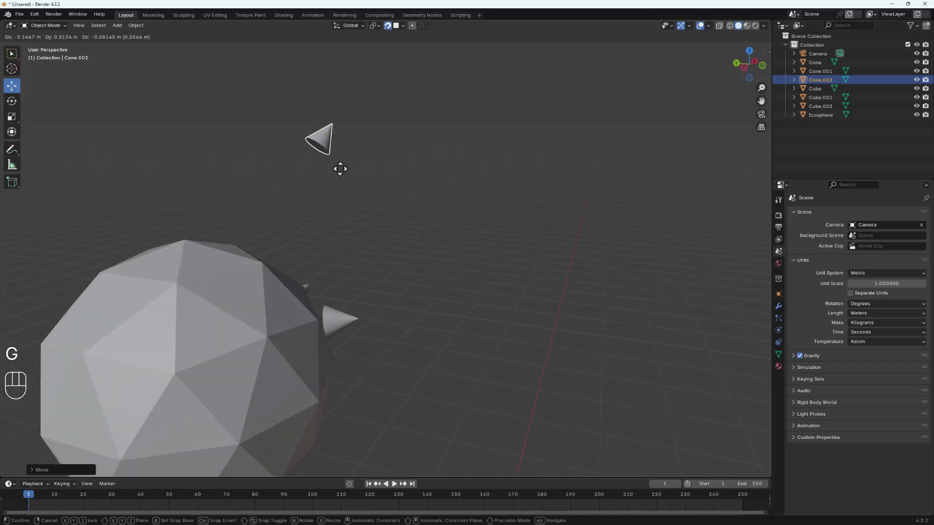
{"action": "key", "text": "b"}
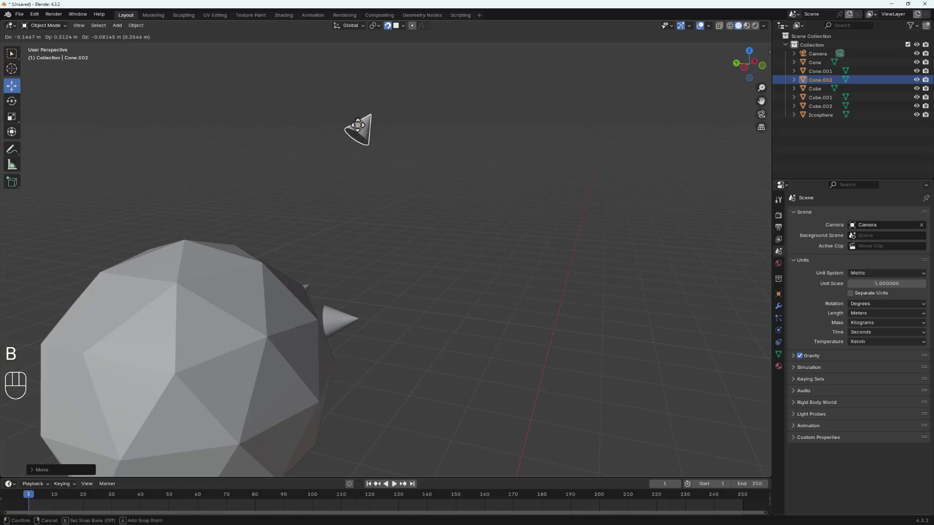
{"action": "left_click", "coordinate": [352, 145]}
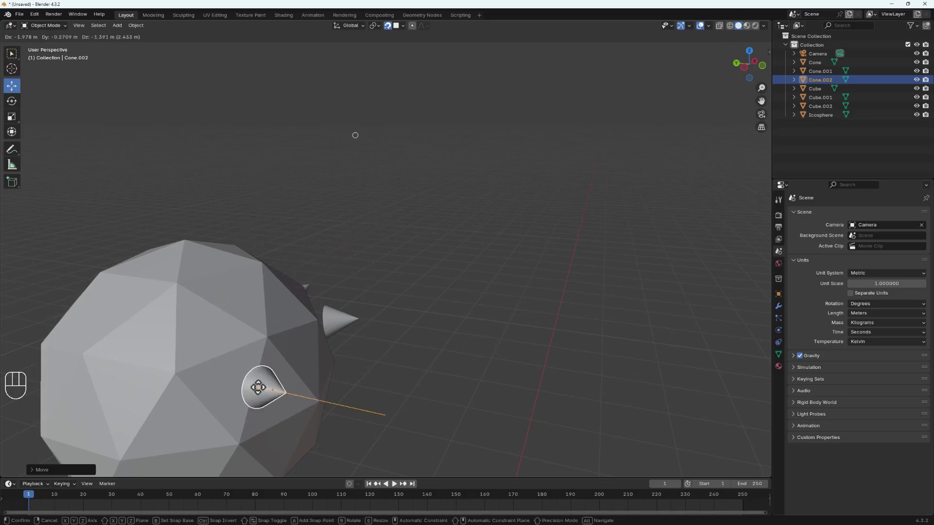
{"action": "left_click", "coordinate": [297, 355]}
{"action": "middle_click_drag", "start_coordinate": [334, 380], "coordinate": [319, 209]}
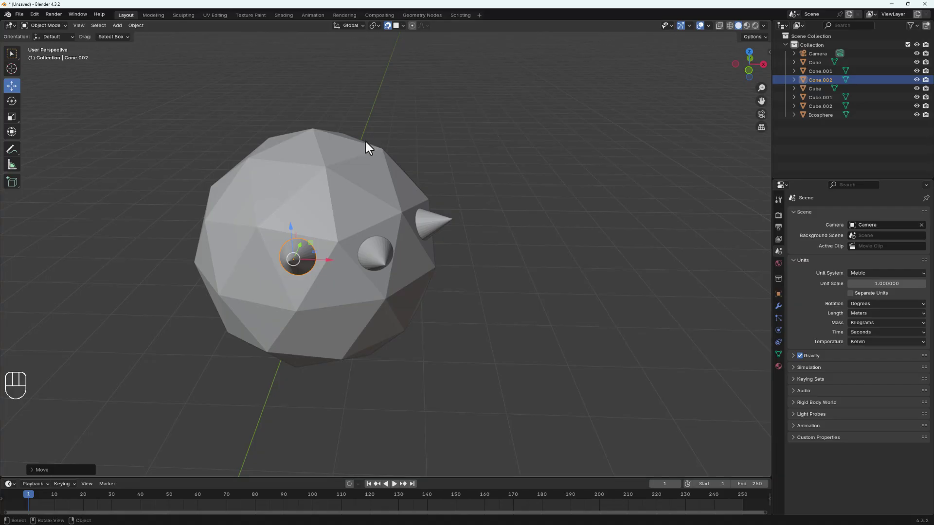
Change the snap target from Face to Edge Center and bring the cubes back into view
{"action": "left_click", "coordinate": [403, 26]}
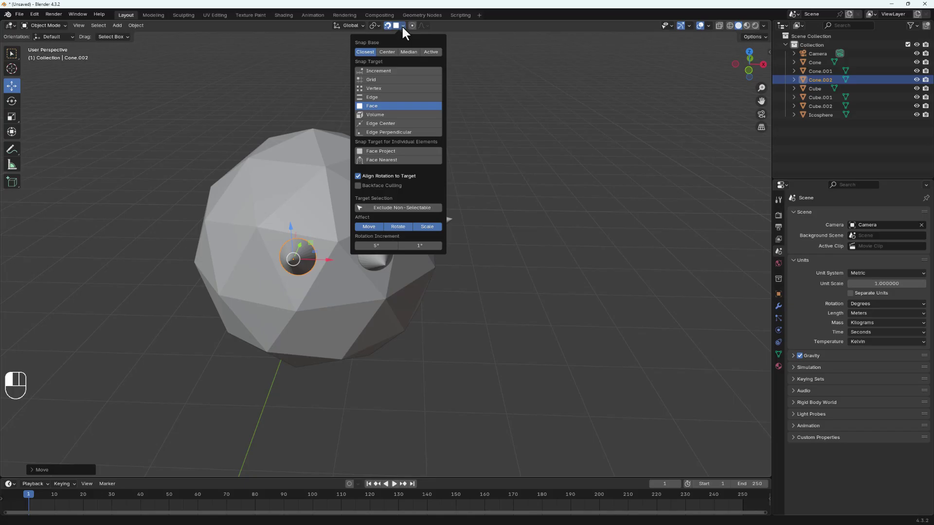
{"action": "left_click", "coordinate": [386, 123]}
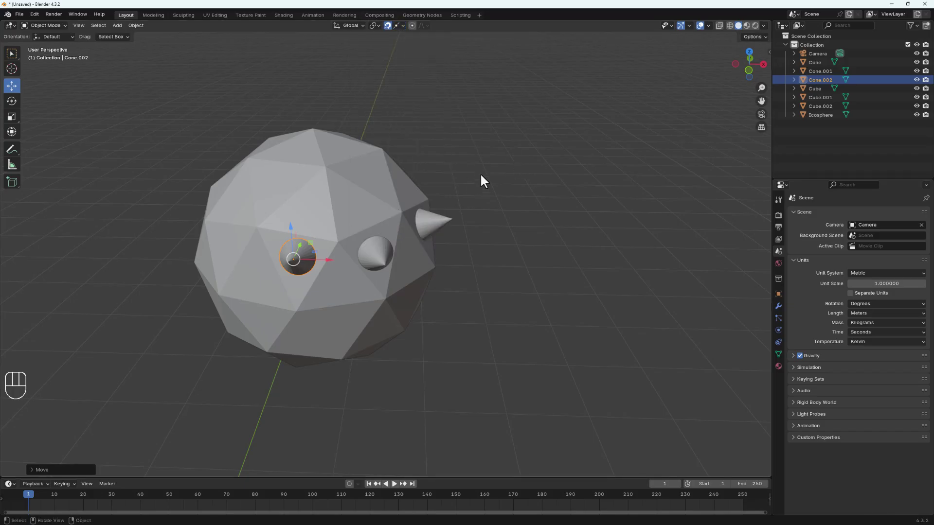
{"action": "scroll", "coordinate": [467, 175], "scroll_direction": "down", "scroll_amount": 8}
{"action": "middle_click_drag", "start_coordinate": [163, 193], "coordinate": [320, 223], "text": "shift"}
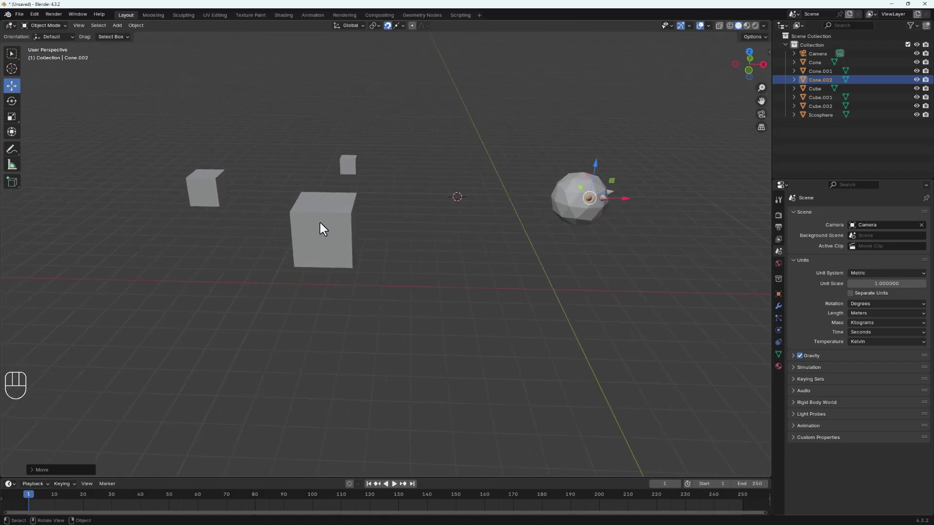
Select the large cube and turn the wireframe overlay back on to show its subdivisions
{"action": "left_click", "coordinate": [319, 219]}
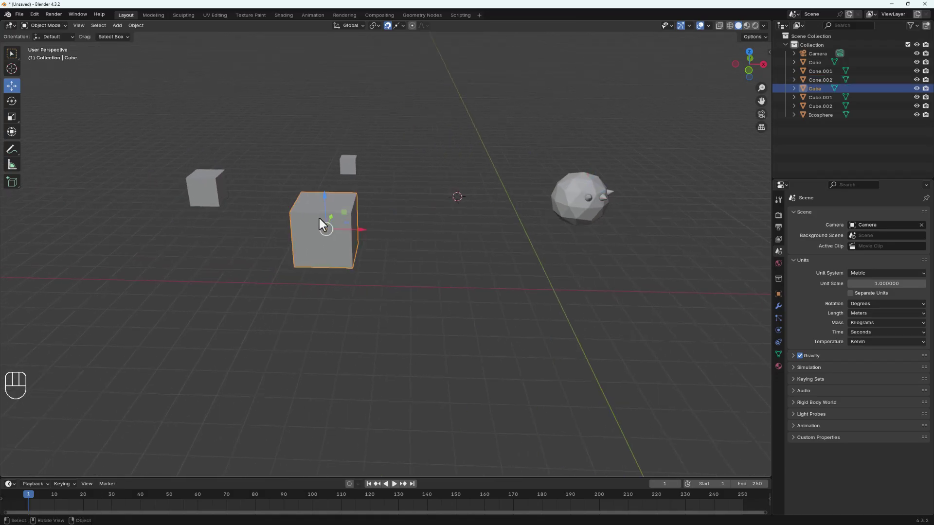
{"action": "middle_click_drag", "start_coordinate": [317, 218], "coordinate": [358, 68], "text": "shift"}
{"action": "left_click", "coordinate": [416, 219]}
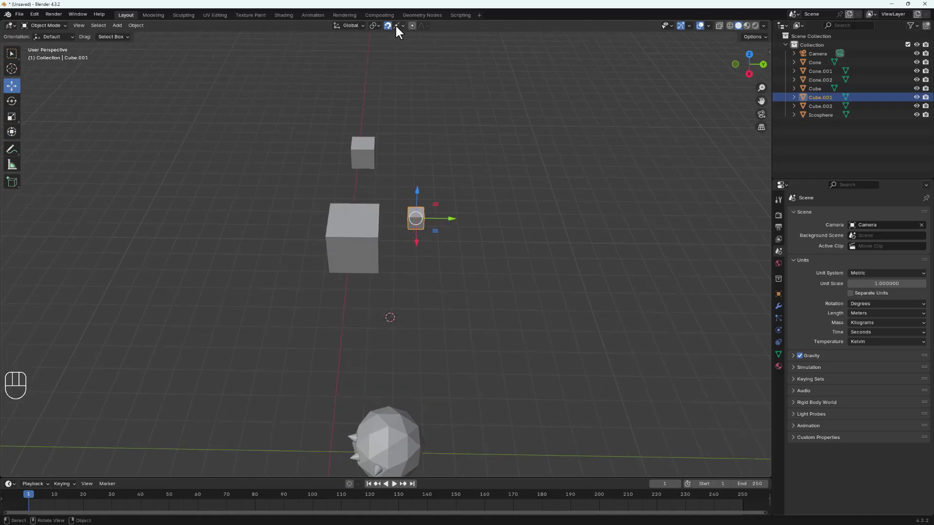
{"action": "scroll", "coordinate": [385, 232], "scroll_direction": "up", "scroll_amount": 3}
{"action": "left_click", "coordinate": [350, 230]}
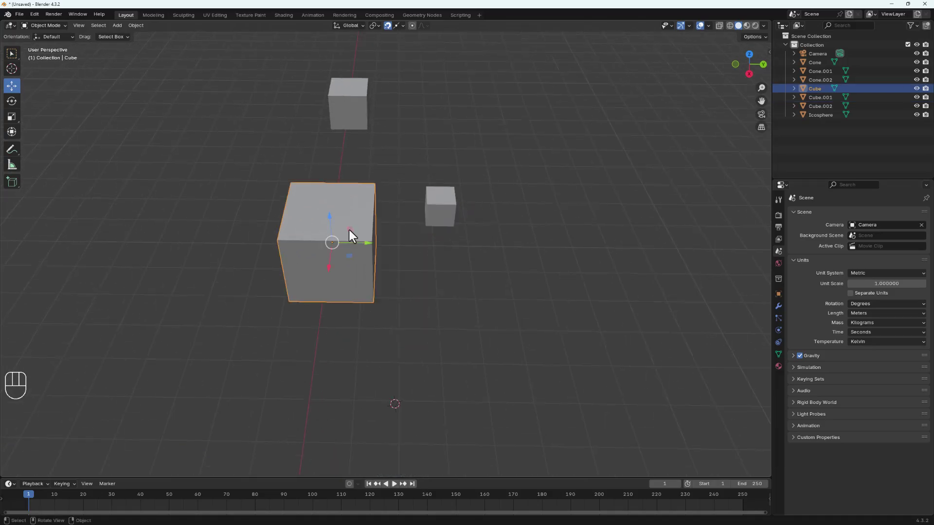
{"action": "left_click", "coordinate": [707, 26]}
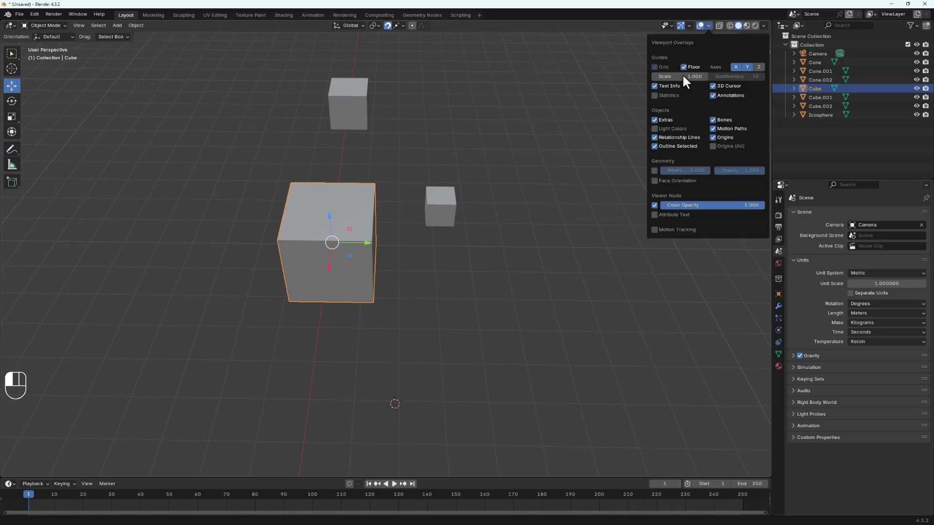
{"action": "left_click", "coordinate": [655, 171]}
{"action": "scroll", "coordinate": [318, 285], "scroll_direction": "up", "scroll_amount": 2}
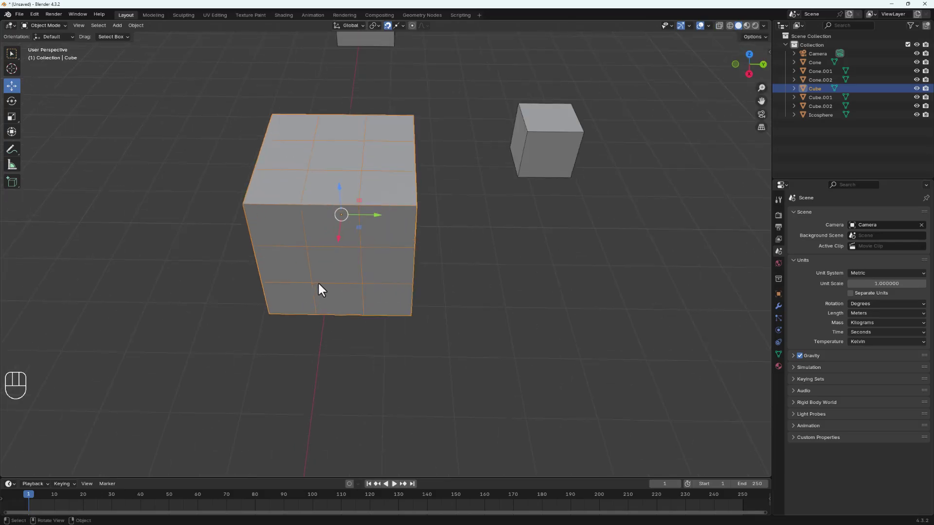
Snap the small cube onto an edge center along the front top edge of the large subdivided cube
{"action": "left_click", "coordinate": [456, 227]}
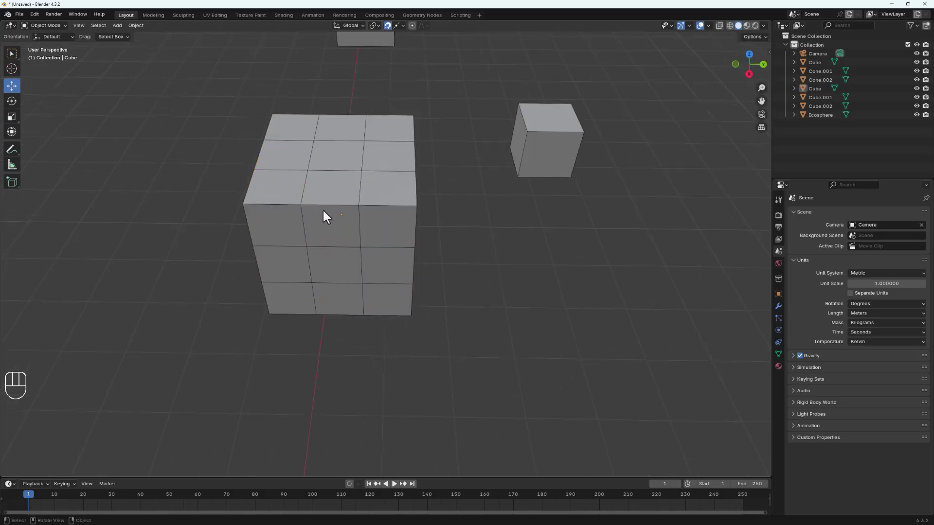
{"action": "left_click", "coordinate": [324, 214]}
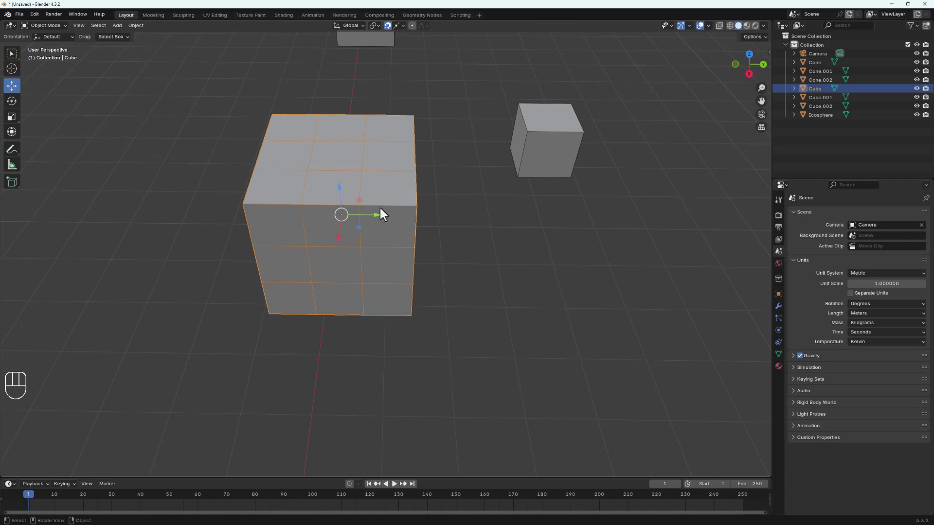
{"action": "left_click", "coordinate": [524, 159]}
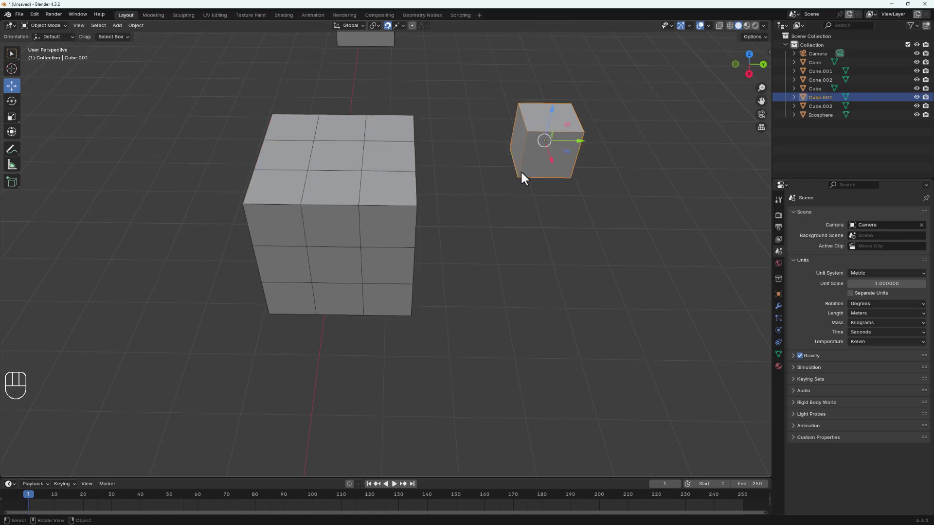
{"action": "key", "text": "g"}
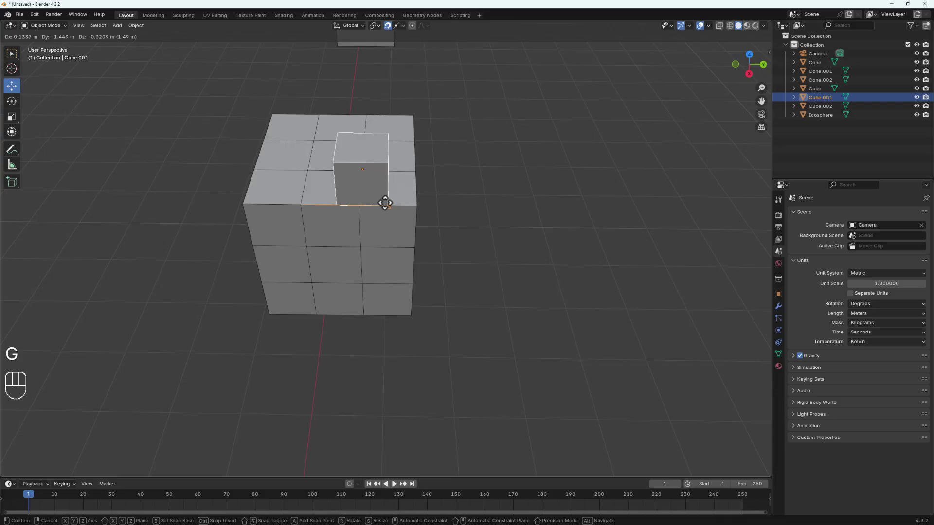
{"action": "left_click", "coordinate": [385, 204]}
{"action": "middle_click_drag", "start_coordinate": [383, 219], "coordinate": [390, 4]}
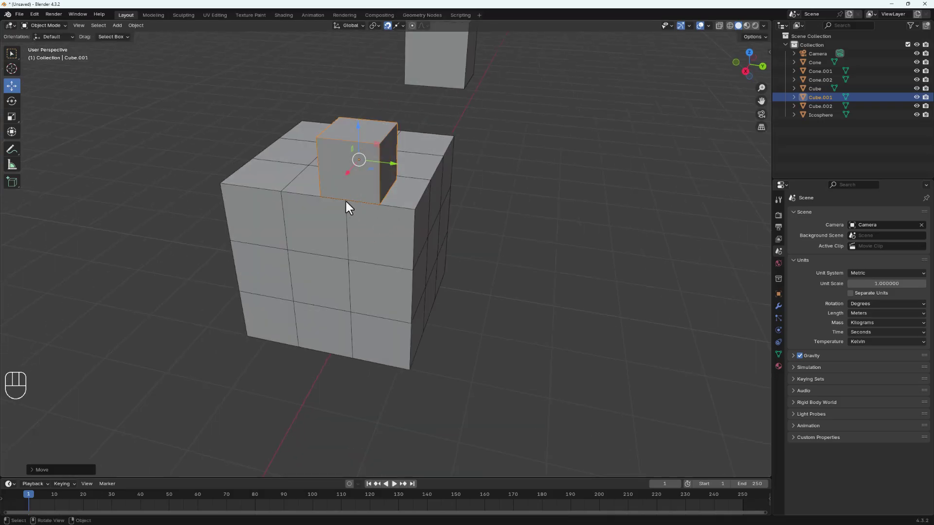
{"action": "middle_click_drag", "start_coordinate": [355, 194], "coordinate": [302, 188]}
Try the small cube on several edge centers of the large cube and leave it snapped further along the same top edge
{"action": "key", "text": "g"}
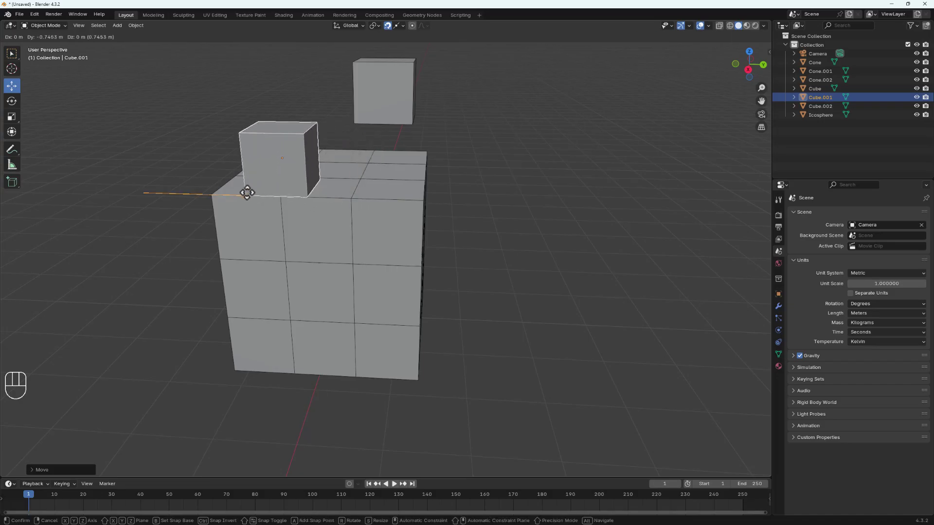
{"action": "key", "text": "shift+x"}
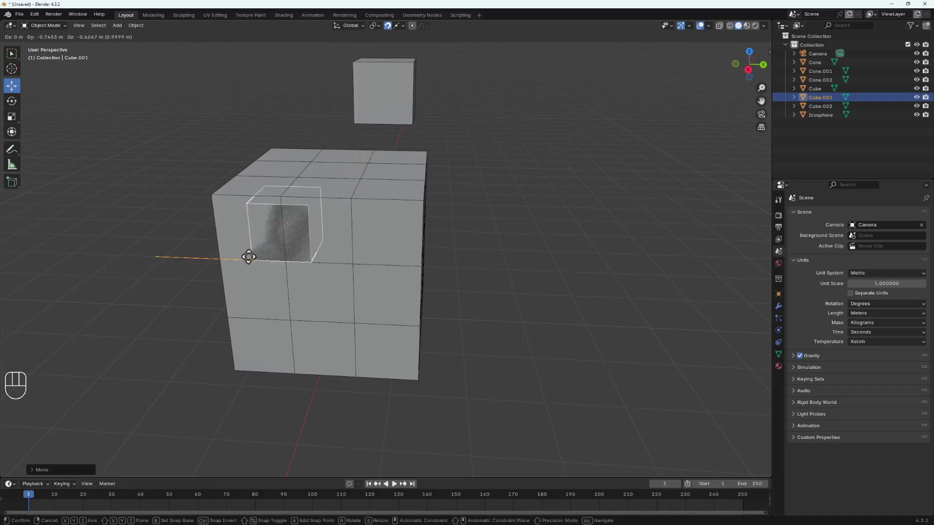
{"action": "key", "text": "shift+x"}
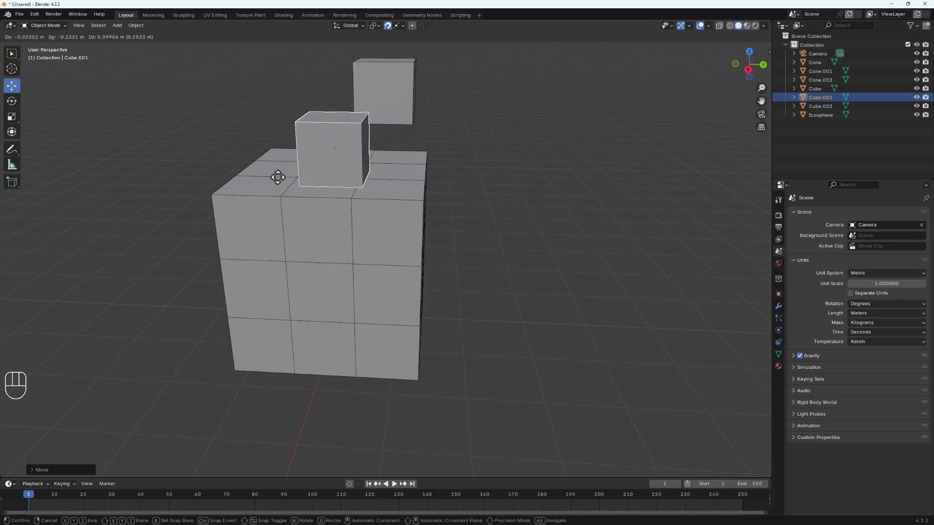
{"action": "key", "text": "ctrl"}
{"action": "middle_click_drag", "start_coordinate": [360, 204], "coordinate": [463, 208]}
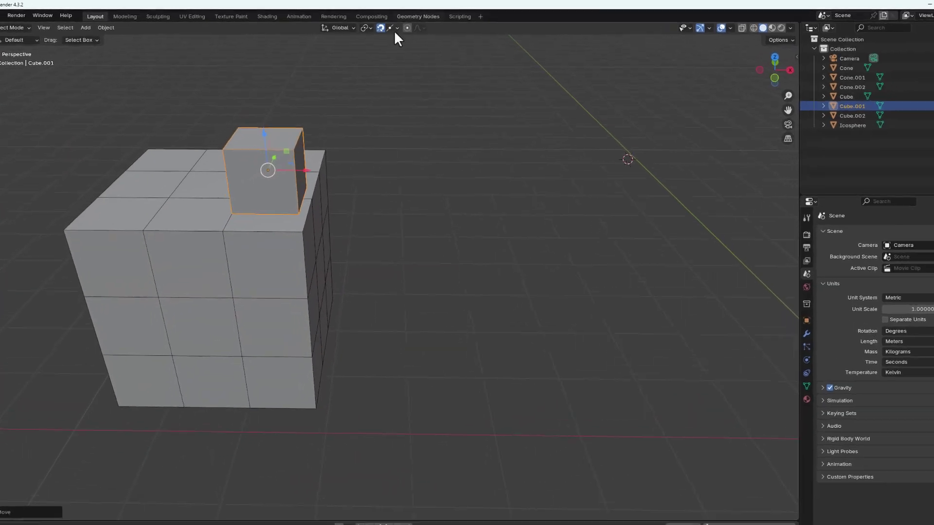
Replace the Edge Center snap target with a combination of targets, including Increment and Vertex
{"action": "left_click", "coordinate": [396, 29]}
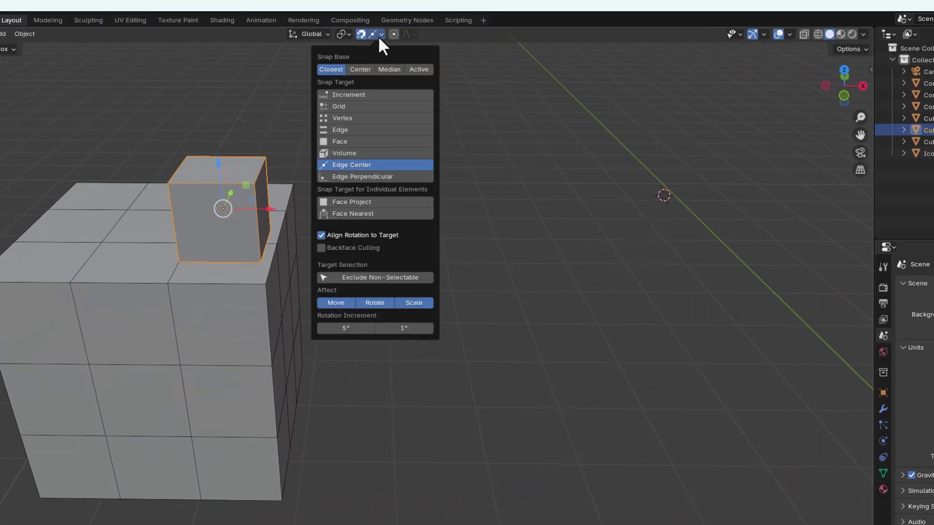
{"action": "left_click", "coordinate": [381, 95]}
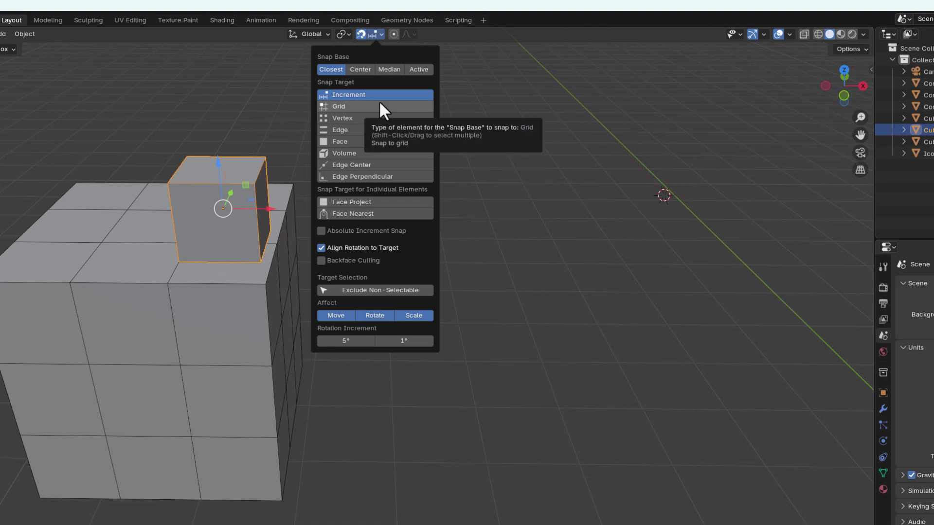
{"action": "left_click", "coordinate": [355, 119], "text": "shift"}
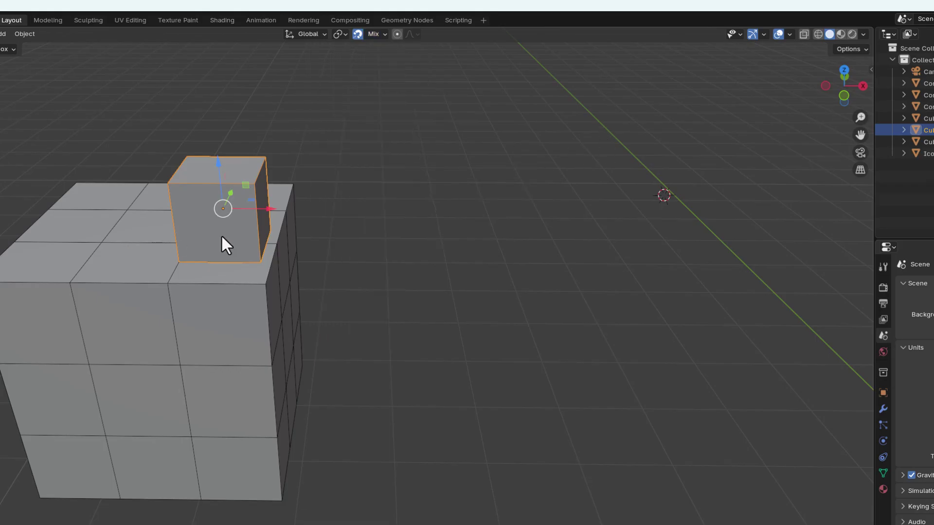
Snap the small cube to a spot further inward on top of the large cube using the combined targets
{"action": "key", "text": "g"}
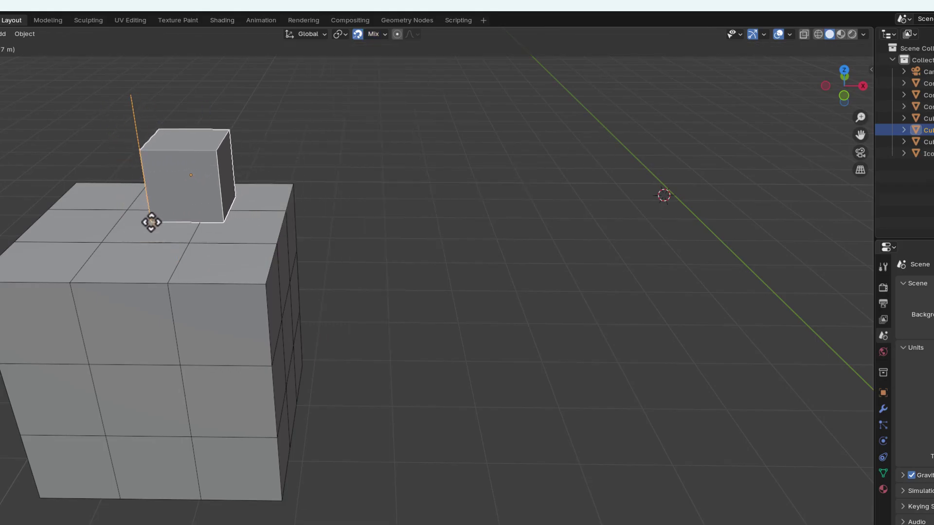
{"action": "left_click", "coordinate": [151, 222]}
{"action": "middle_click_drag", "start_coordinate": [171, 267], "coordinate": [226, 263]}
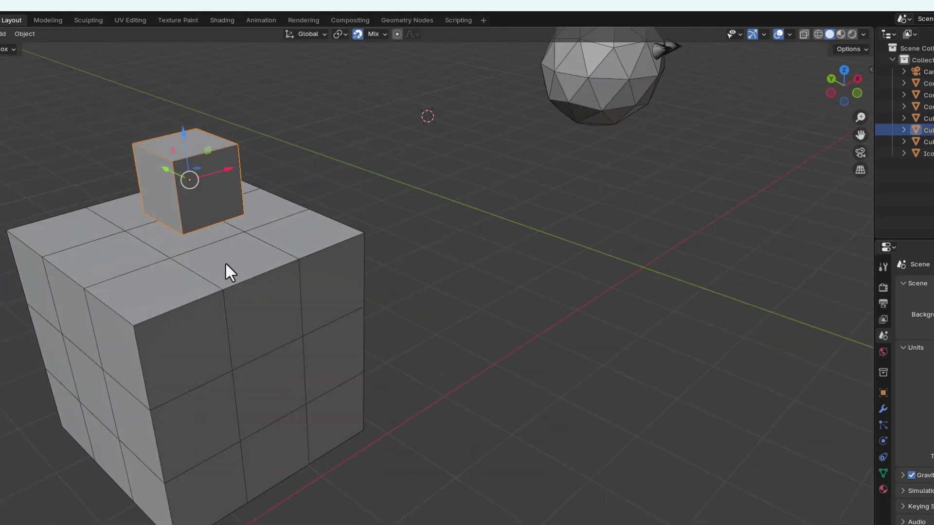